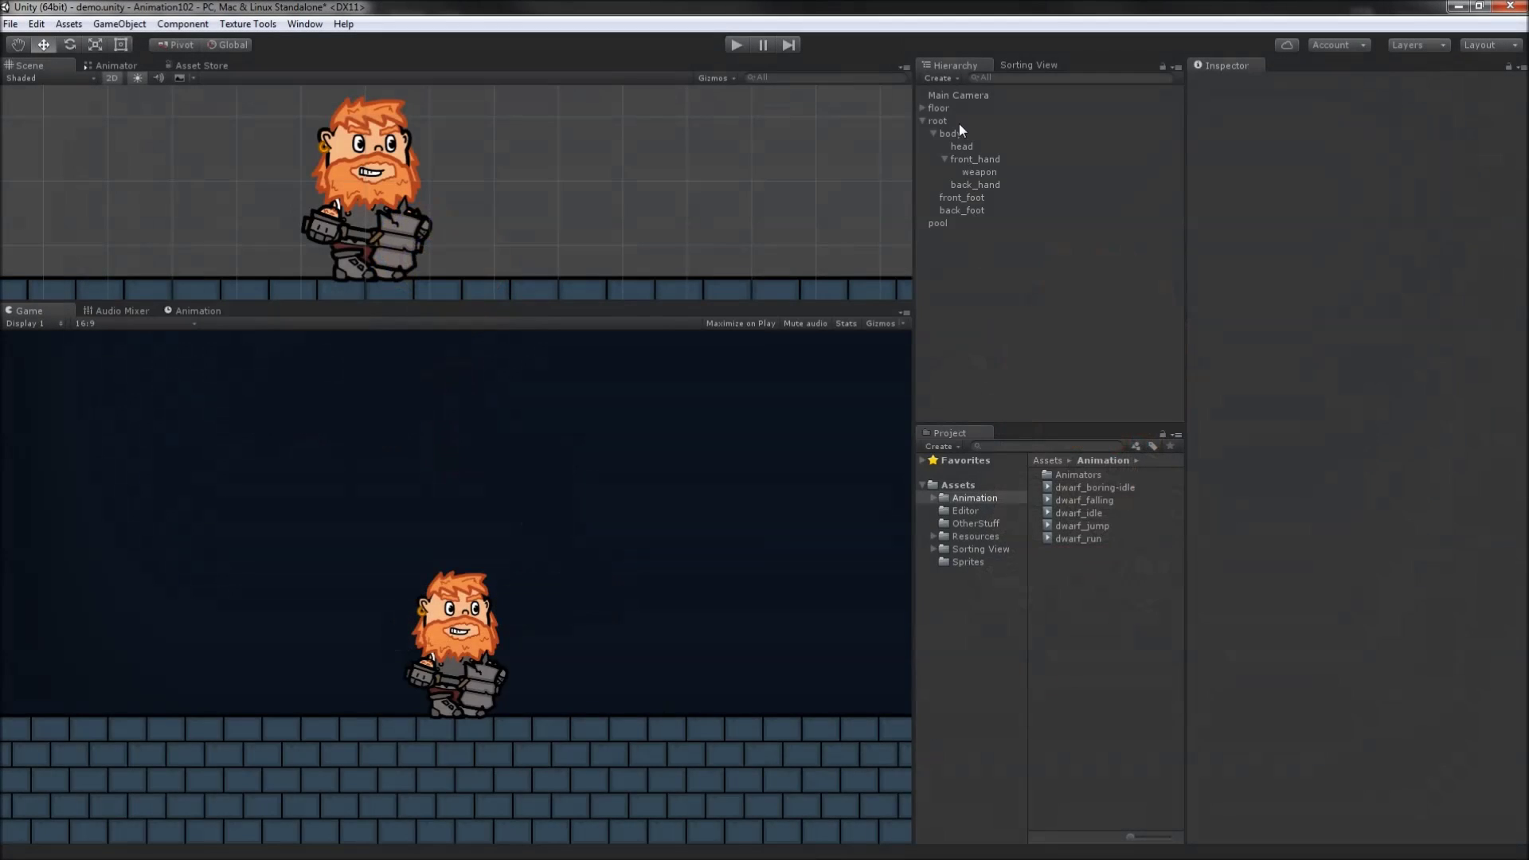
Mirror the dwarf by setting the root's Transform Scale X to -1
{"action": "left_click", "coordinate": [955, 121]}
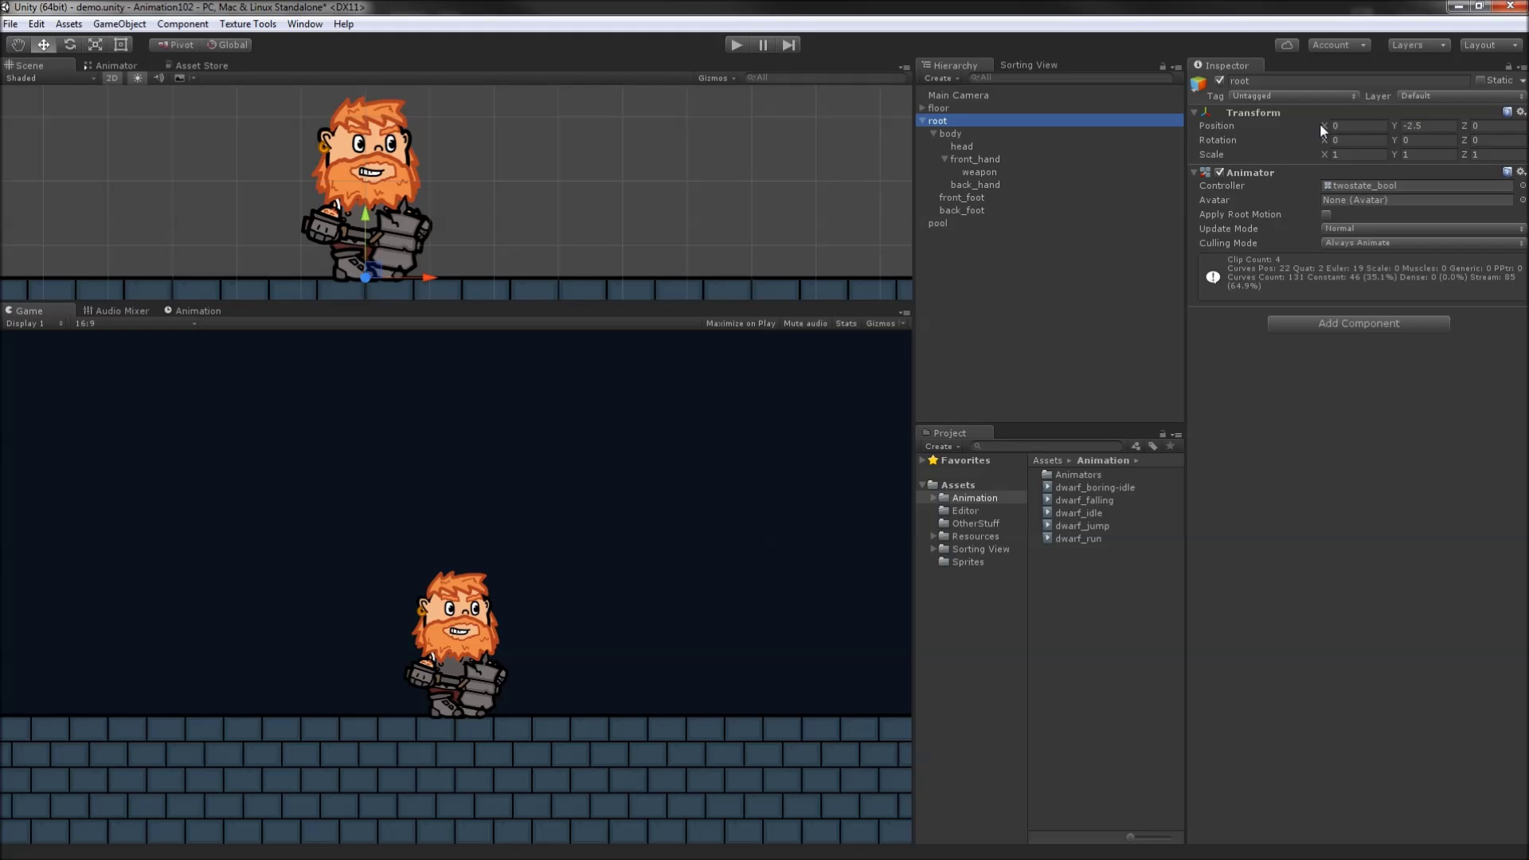
{"action": "left_click", "coordinate": [1406, 124]}
{"action": "left_click", "coordinate": [1318, 153]}
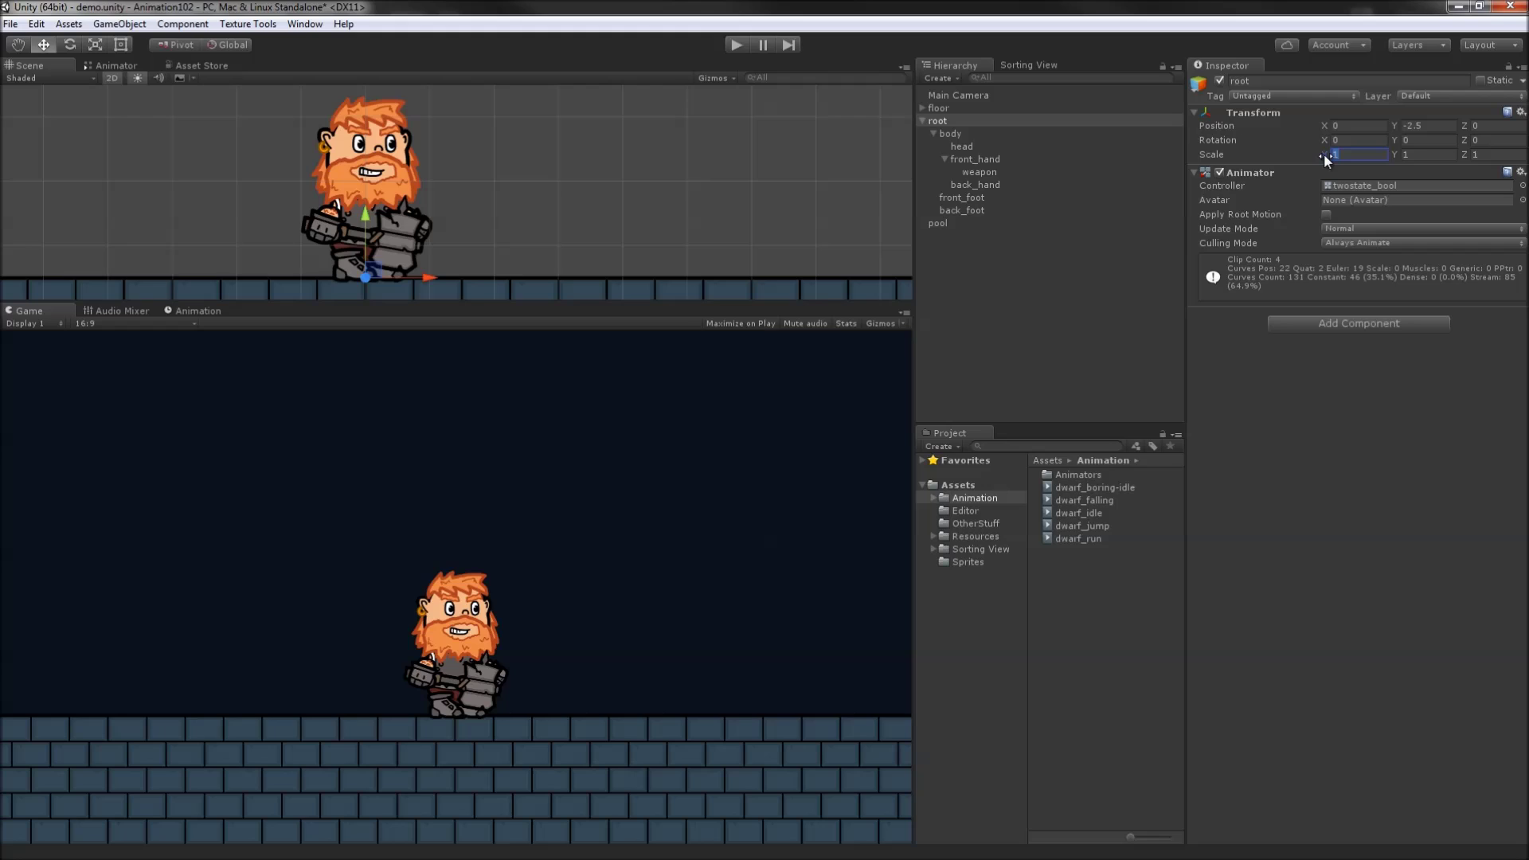
{"action": "type", "text": "-1"}
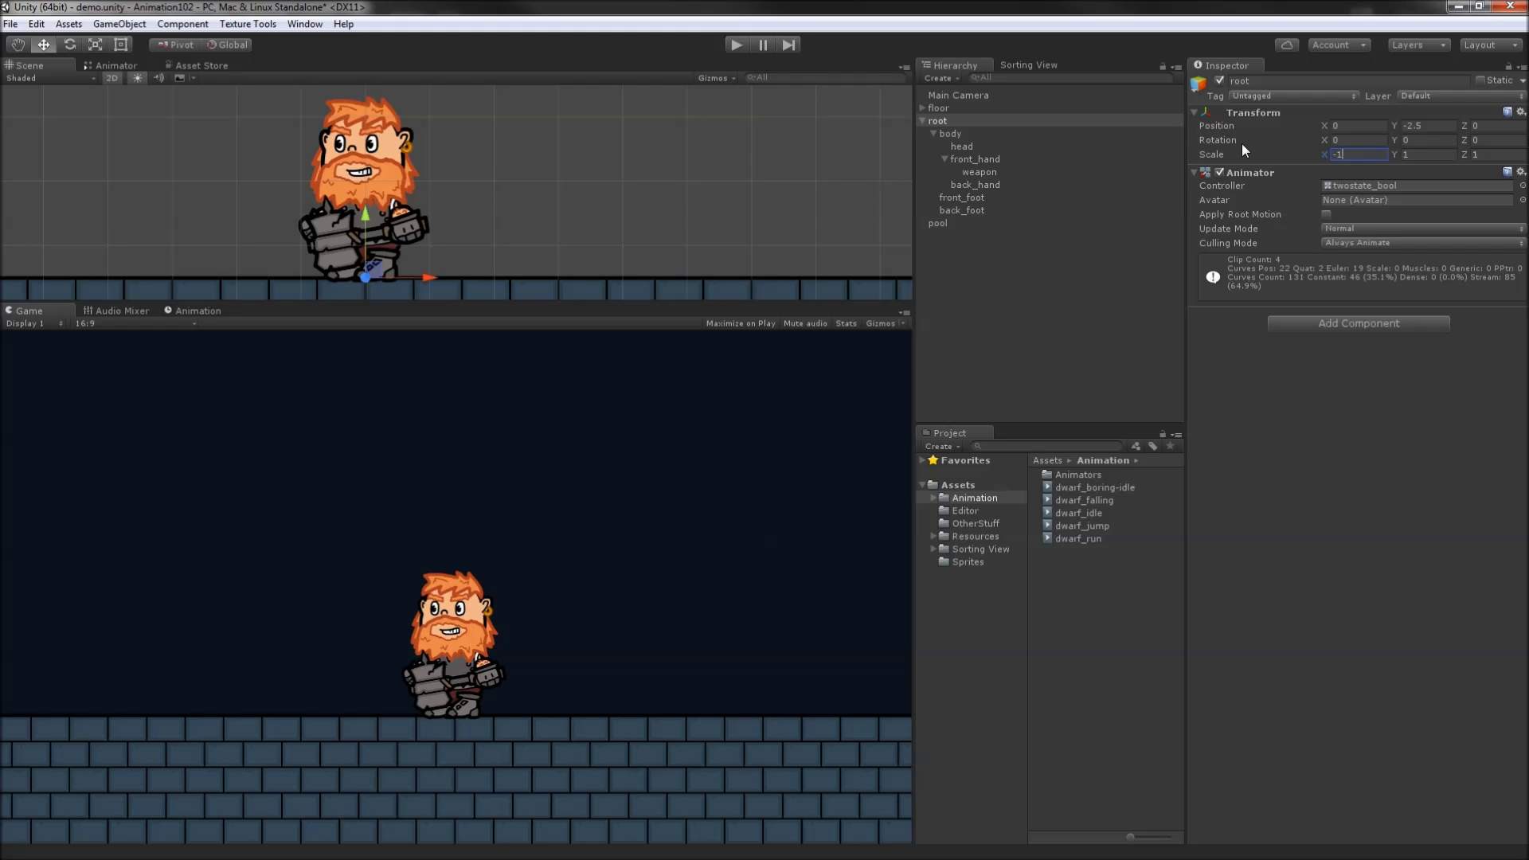
Inspect the body, front_foot and back_foot parts, trying a body tilt and undoing it
{"action": "left_click", "coordinate": [997, 135]}
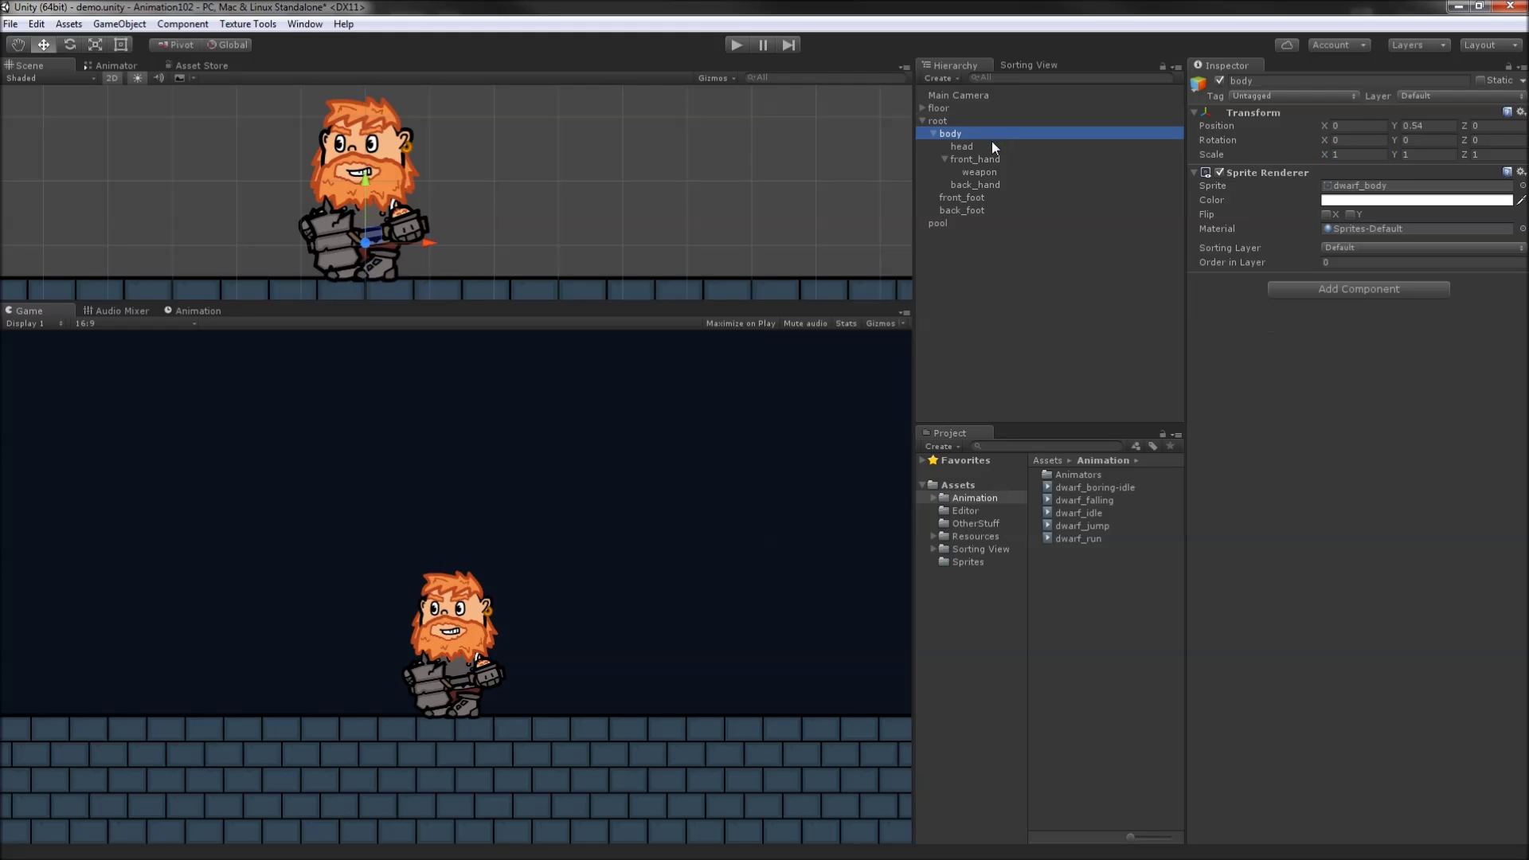
{"action": "left_click", "coordinate": [965, 198]}
{"action": "left_click", "coordinate": [960, 211]}
{"action": "left_click", "coordinate": [934, 133]}
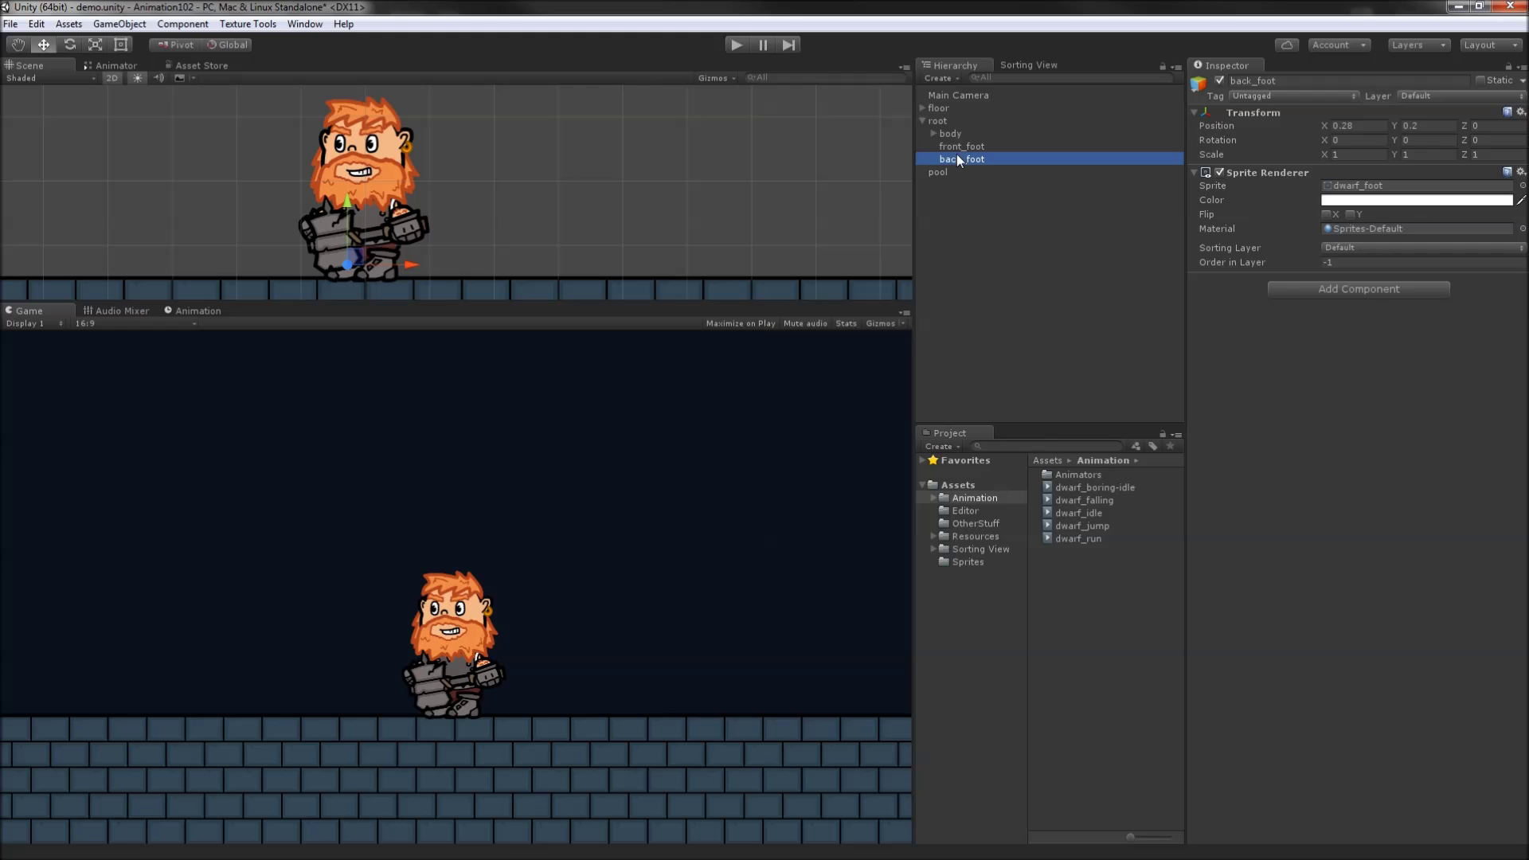
{"action": "left_click", "coordinate": [954, 135]}
{"action": "key", "text": "e"}
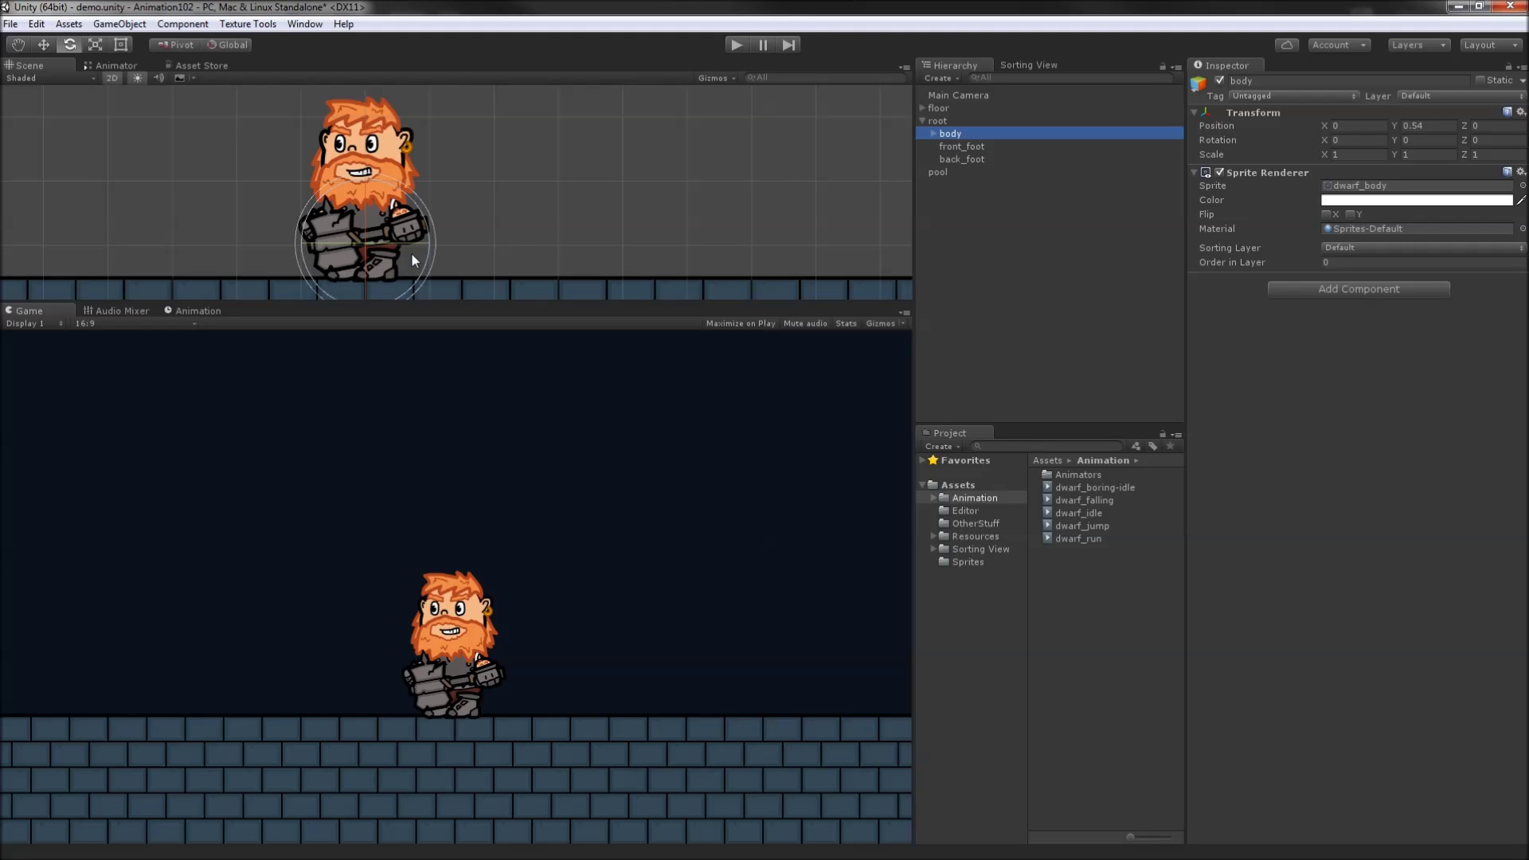
{"action": "left_click_drag", "start_coordinate": [416, 275], "coordinate": [462, 266]}
{"action": "key", "text": "ctrl+z"}
Restore the root's Scale X to 1 so the dwarf faces its original way
{"action": "left_click", "coordinate": [965, 120]}
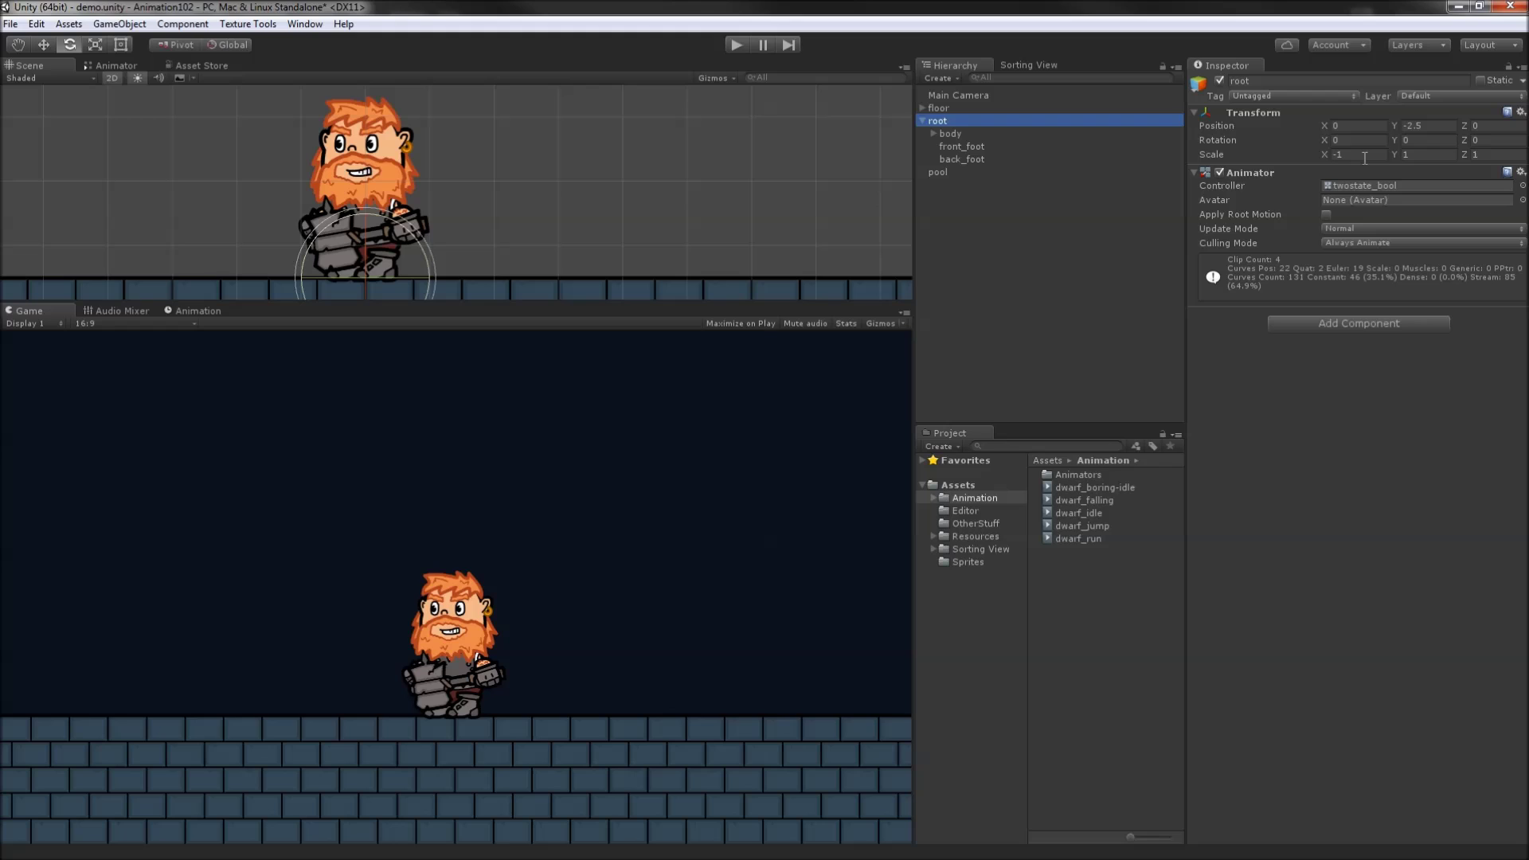
{"action": "left_click", "coordinate": [1358, 153]}
{"action": "type", "text": "1"}
{"action": "left_click", "coordinate": [930, 135]}
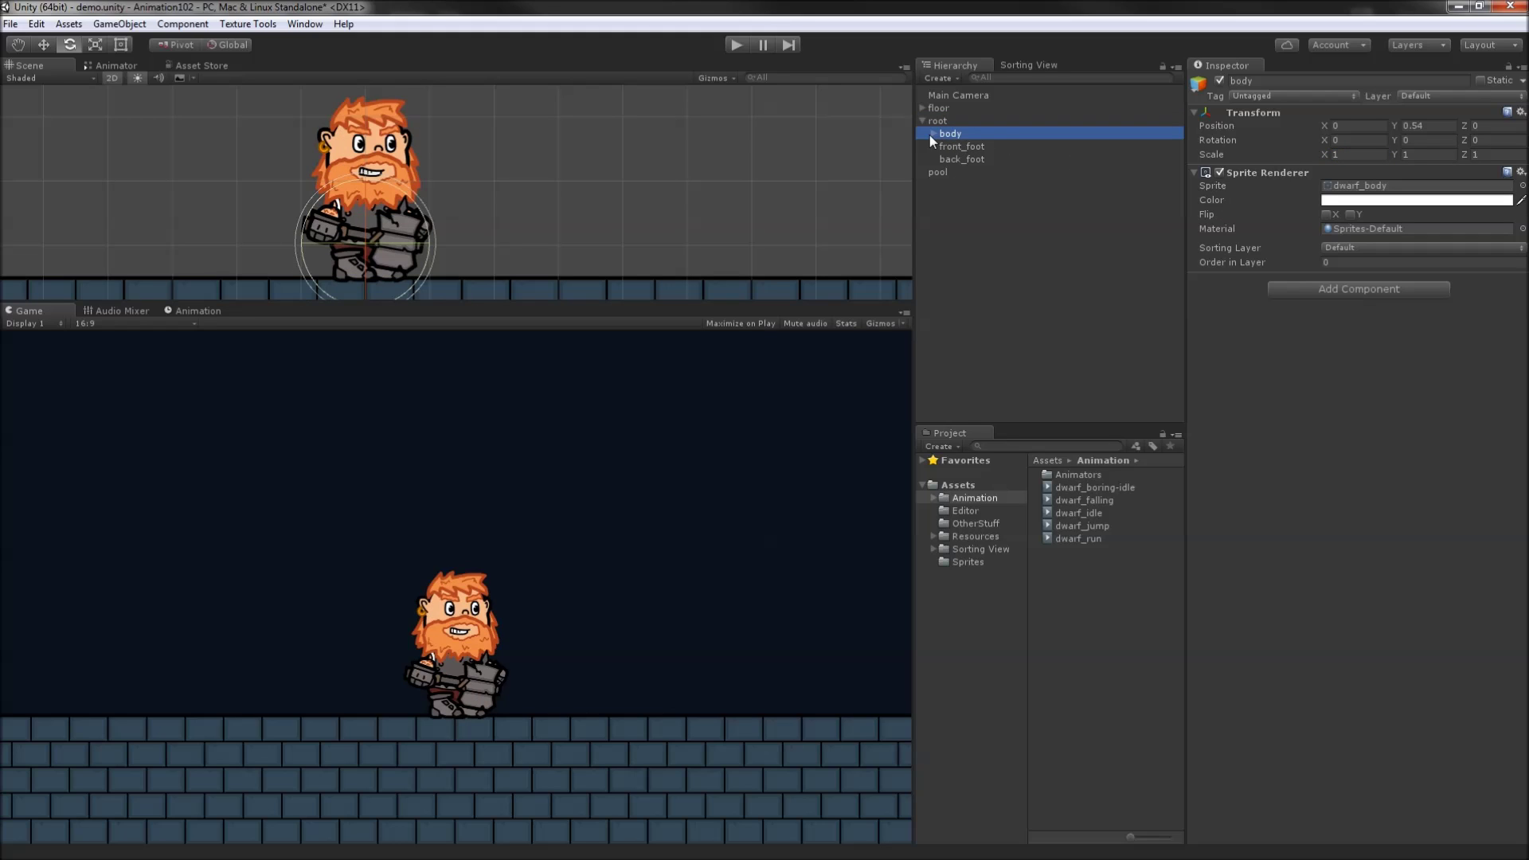
Expand the body and look through the head, front_hand, back_hand and weapon parts
{"action": "left_click", "coordinate": [934, 136]}
{"action": "left_click", "coordinate": [954, 148]}
{"action": "left_click", "coordinate": [973, 159]}
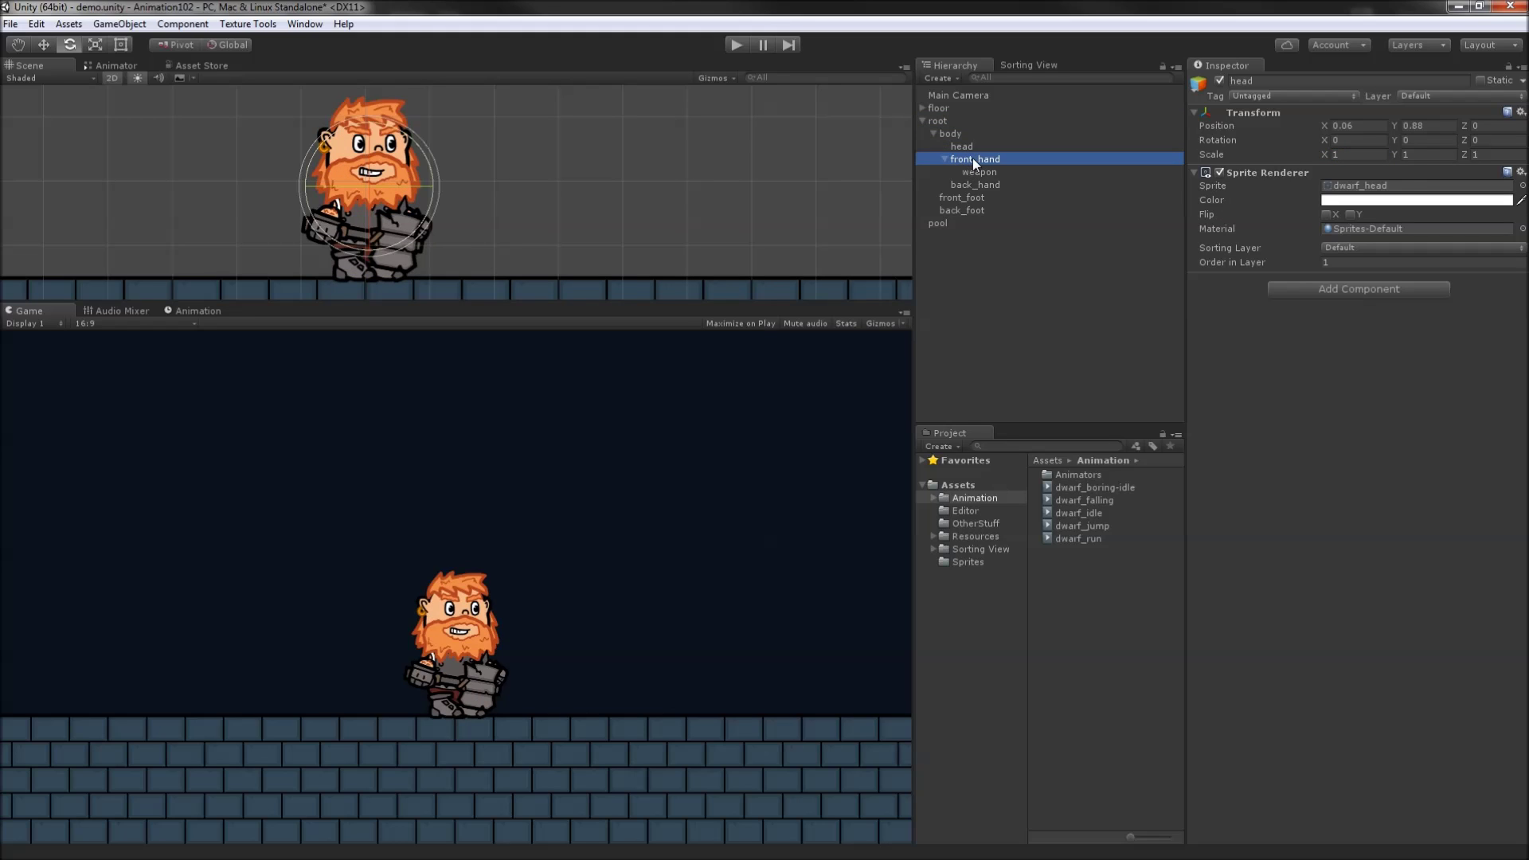
{"action": "left_click", "coordinate": [974, 186]}
{"action": "left_click", "coordinate": [972, 171]}
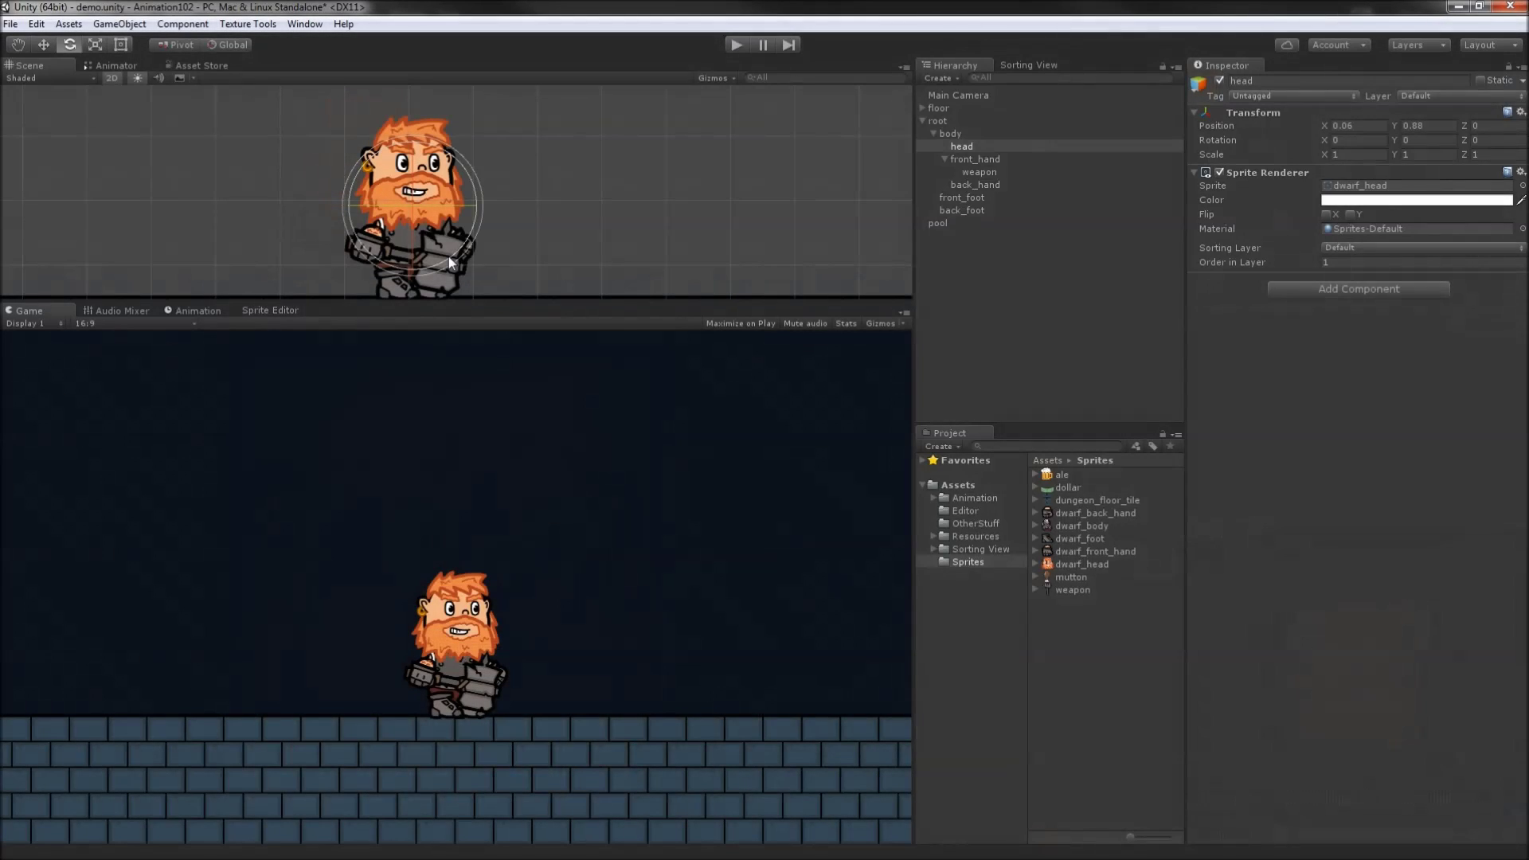
Rotate the head and step through the parts in the Sorting View drawing order
{"action": "left_click_drag", "start_coordinate": [447, 256], "coordinate": [454, 317]}
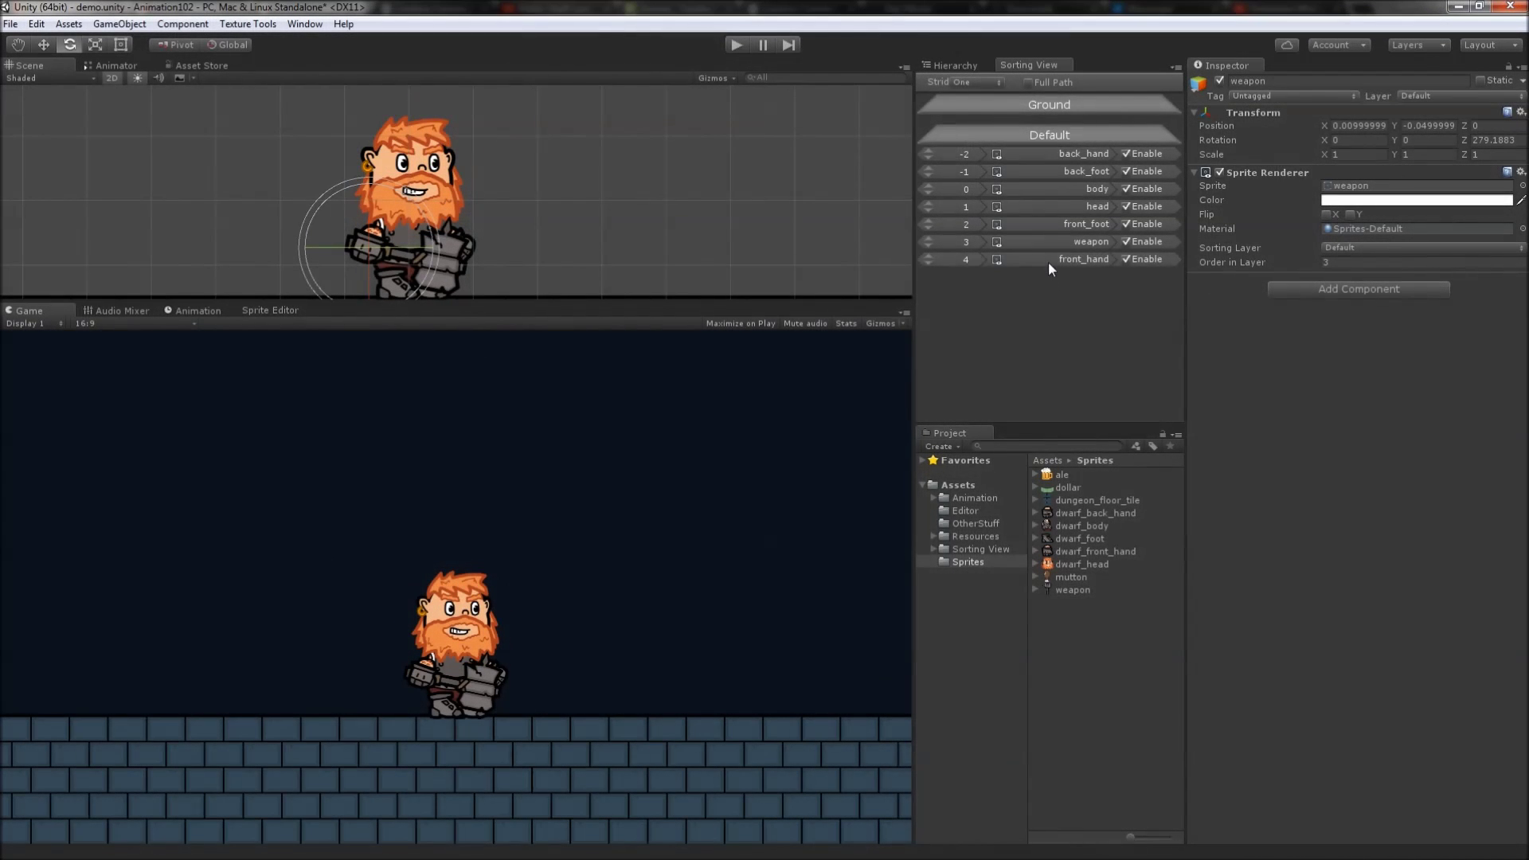
{"action": "left_click", "coordinate": [1050, 259]}
{"action": "key", "text": "Up"}
{"action": "key", "text": "Up"}
{"action": "key", "text": "Up"}
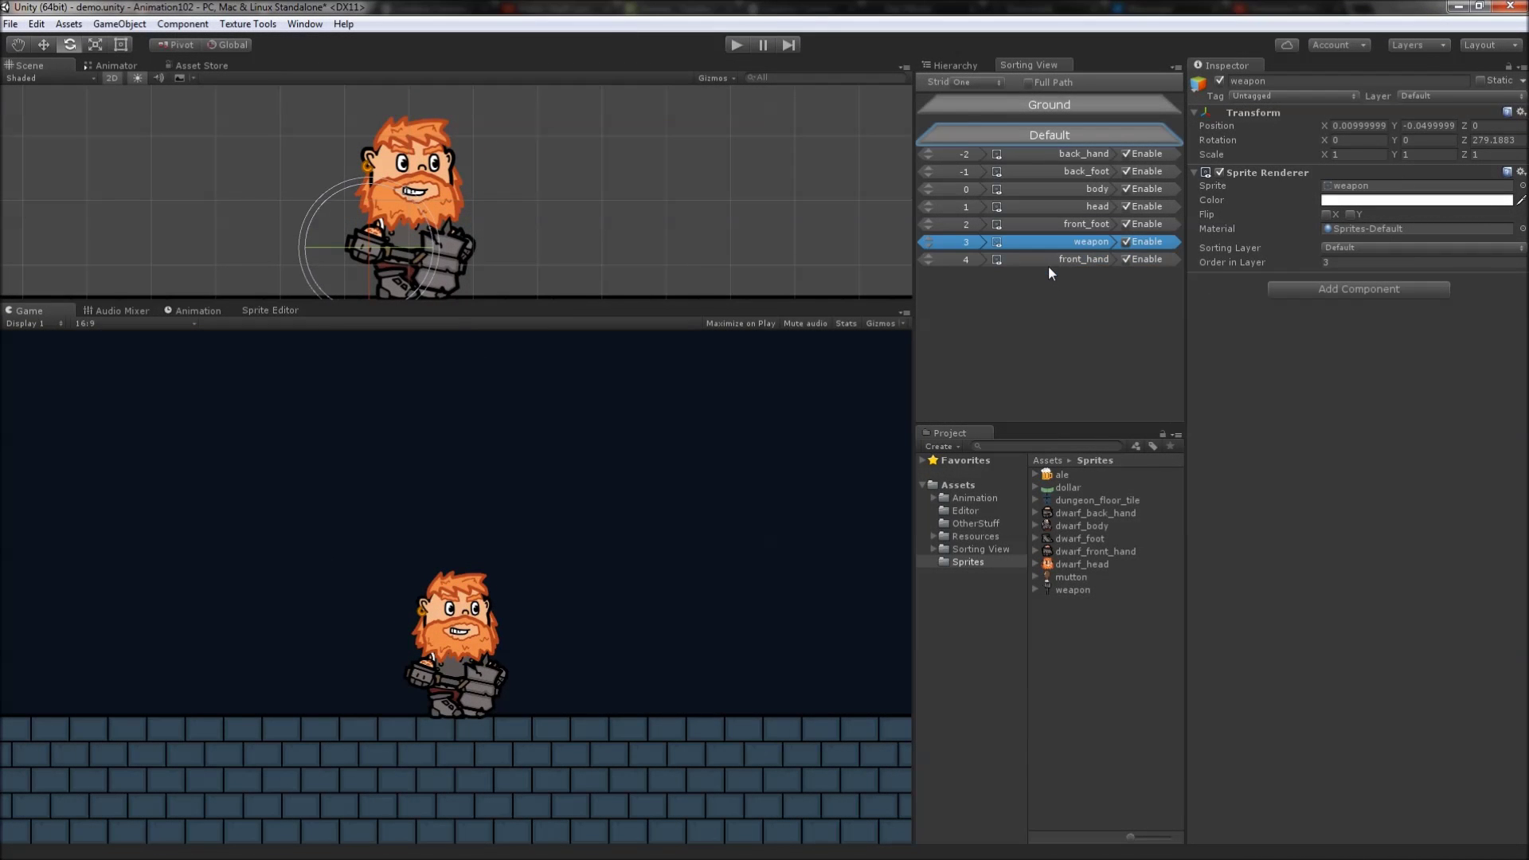
{"action": "key", "text": "Up"}
{"action": "key", "text": "Up"}
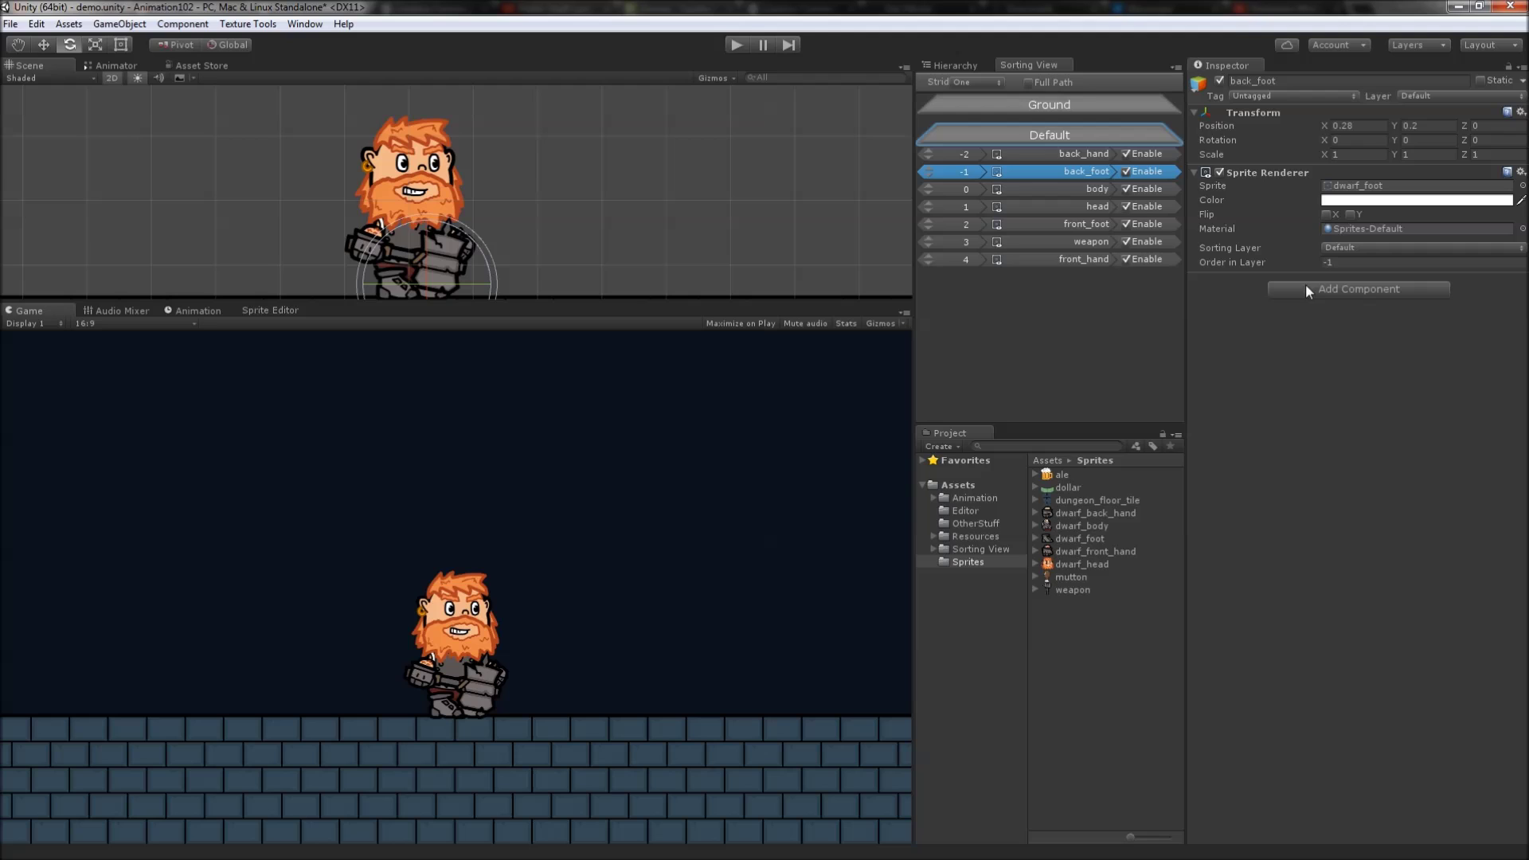
{"action": "key", "text": "Down"}
{"action": "key", "text": "Down"}
{"action": "key", "text": "Down"}
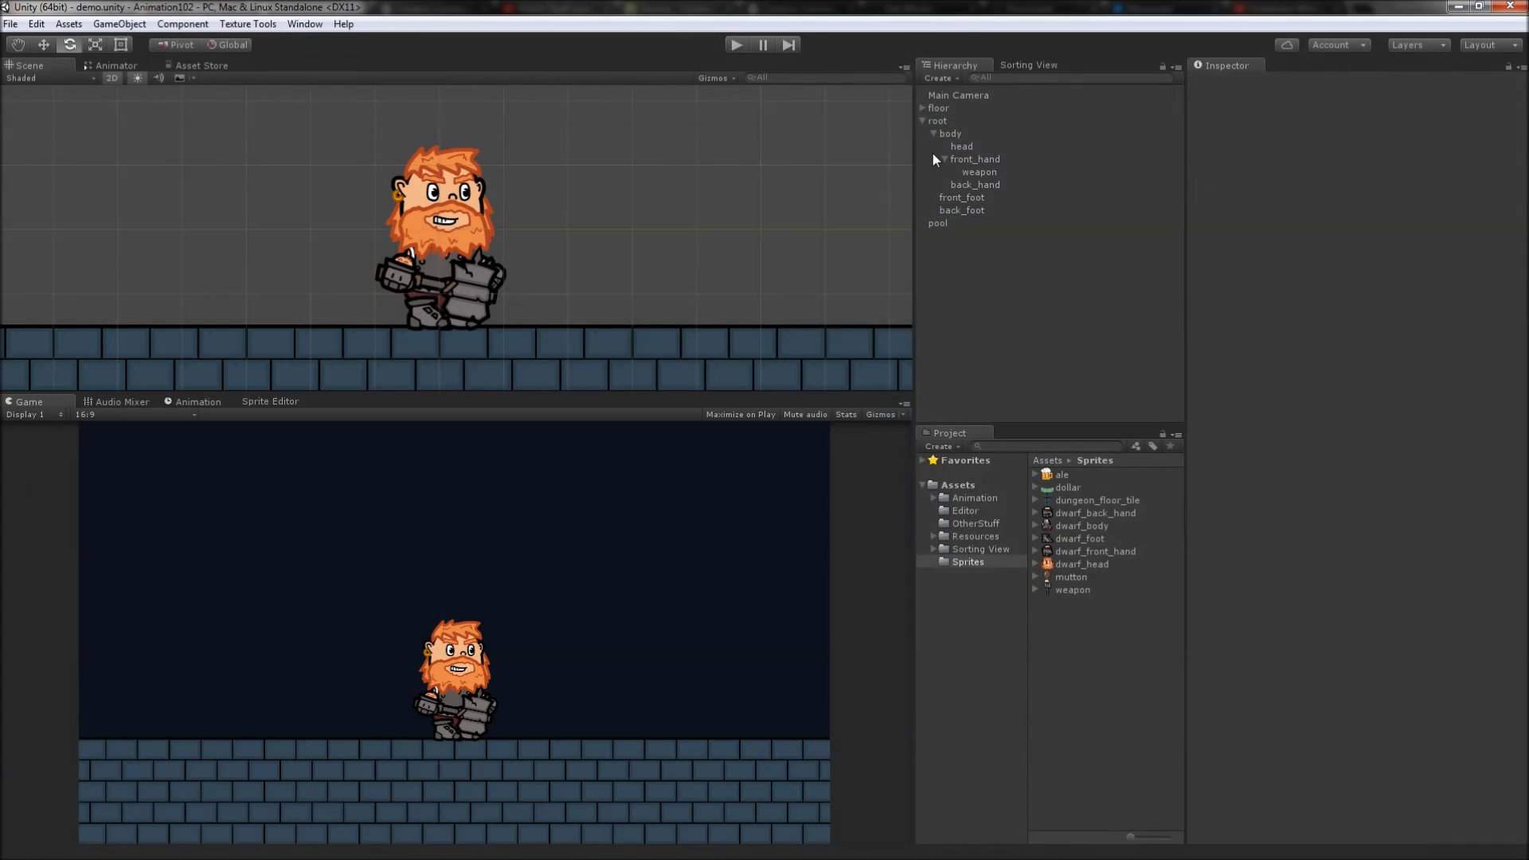
Try a hammer-raising pose by rotating and moving front_hand, then undo it and deselect
{"action": "left_click", "coordinate": [948, 133]}
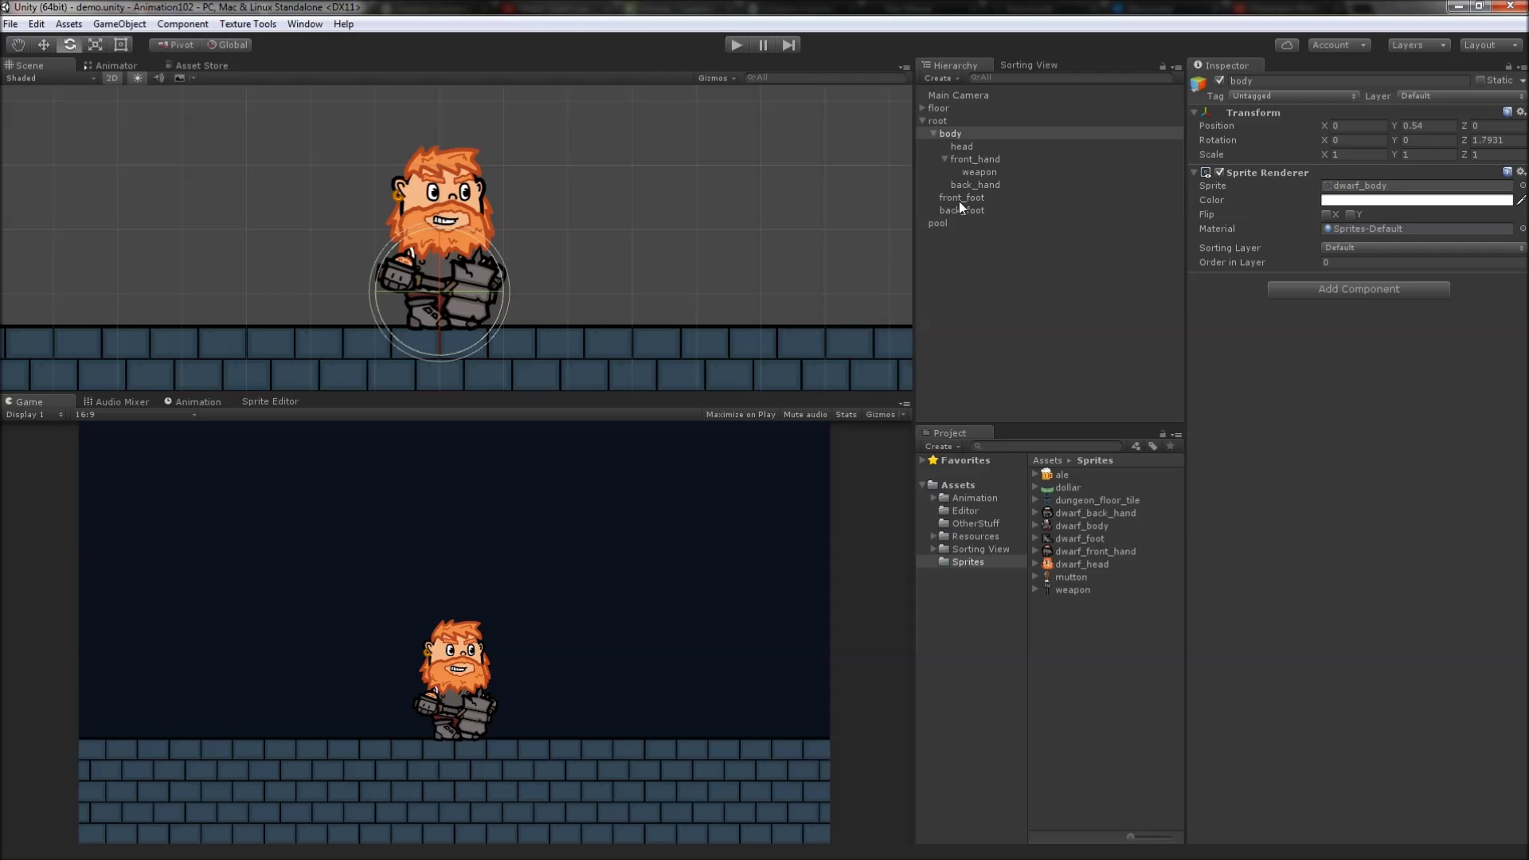
{"action": "left_click", "coordinate": [974, 159]}
{"action": "key", "text": "w"}
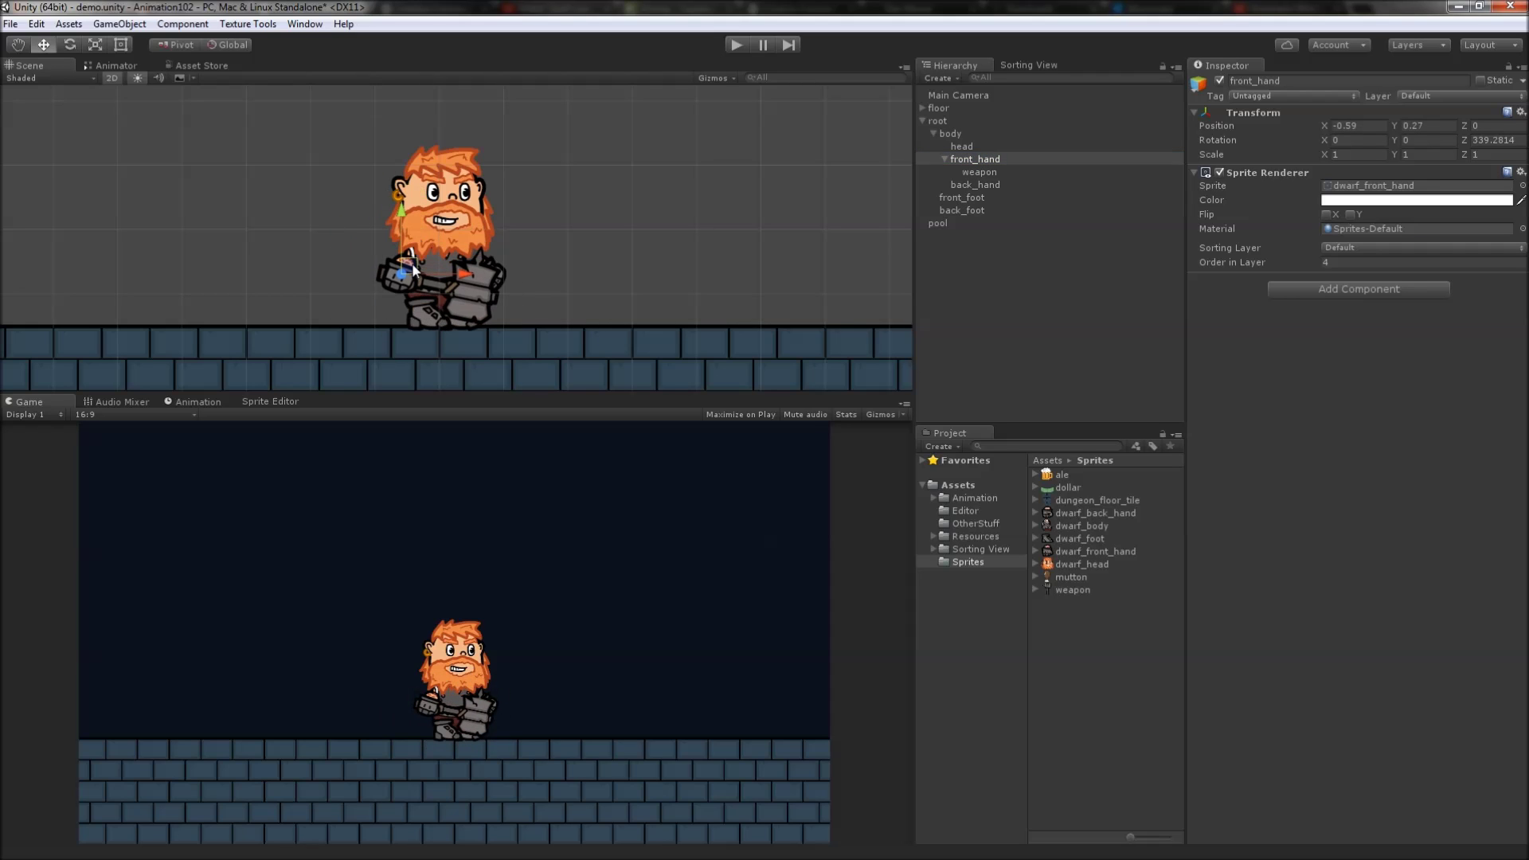
{"action": "key", "text": "e"}
{"action": "left_click_drag", "start_coordinate": [470, 270], "coordinate": [644, 112]}
{"action": "key", "text": "w"}
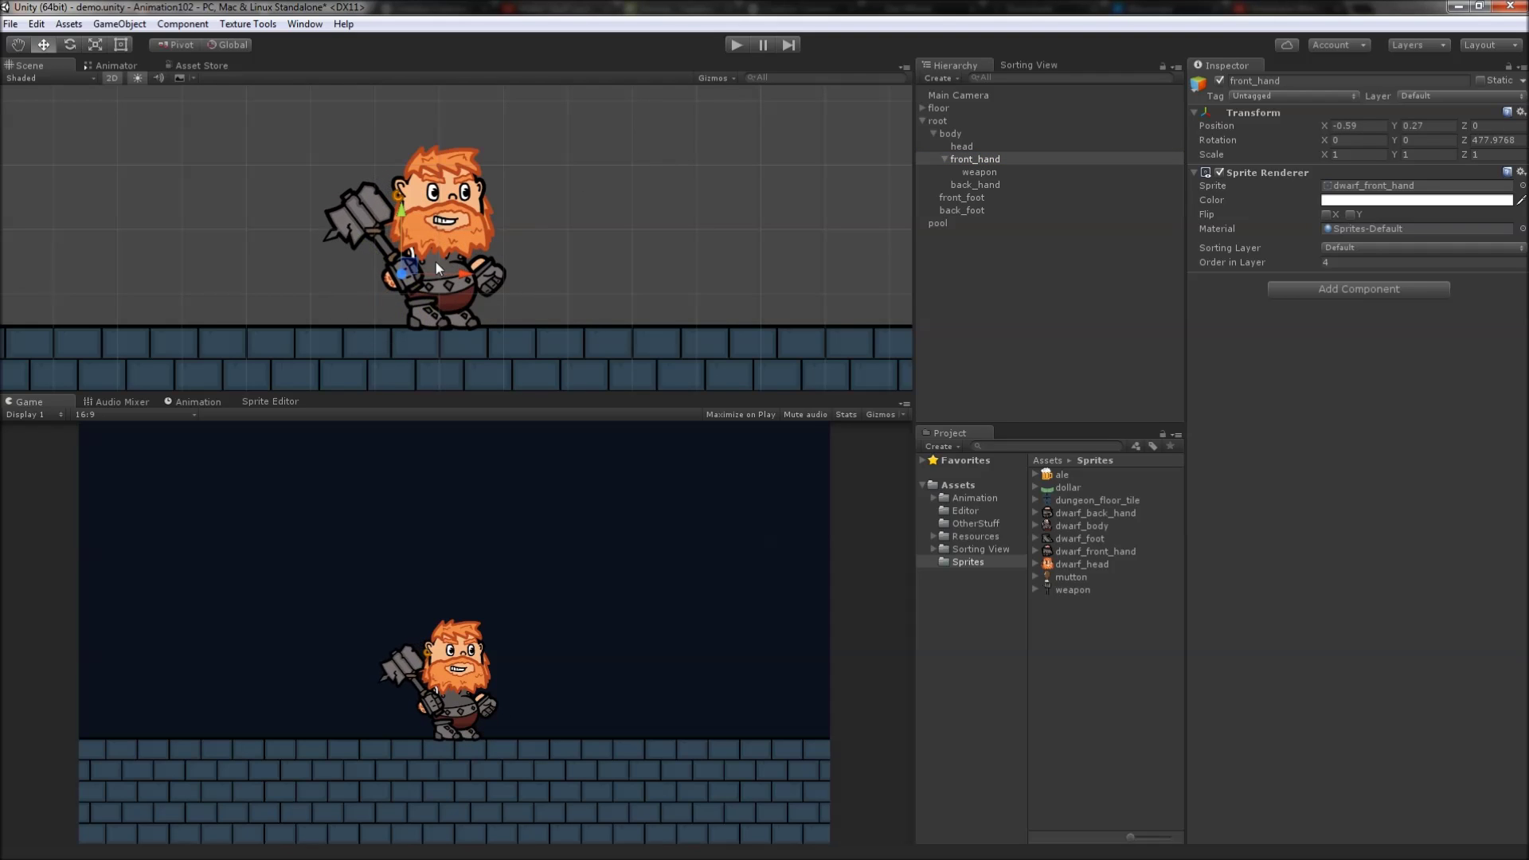
{"action": "left_click_drag", "start_coordinate": [402, 273], "coordinate": [16, 253]}
{"action": "key", "text": "e"}
{"action": "key", "text": "w"}
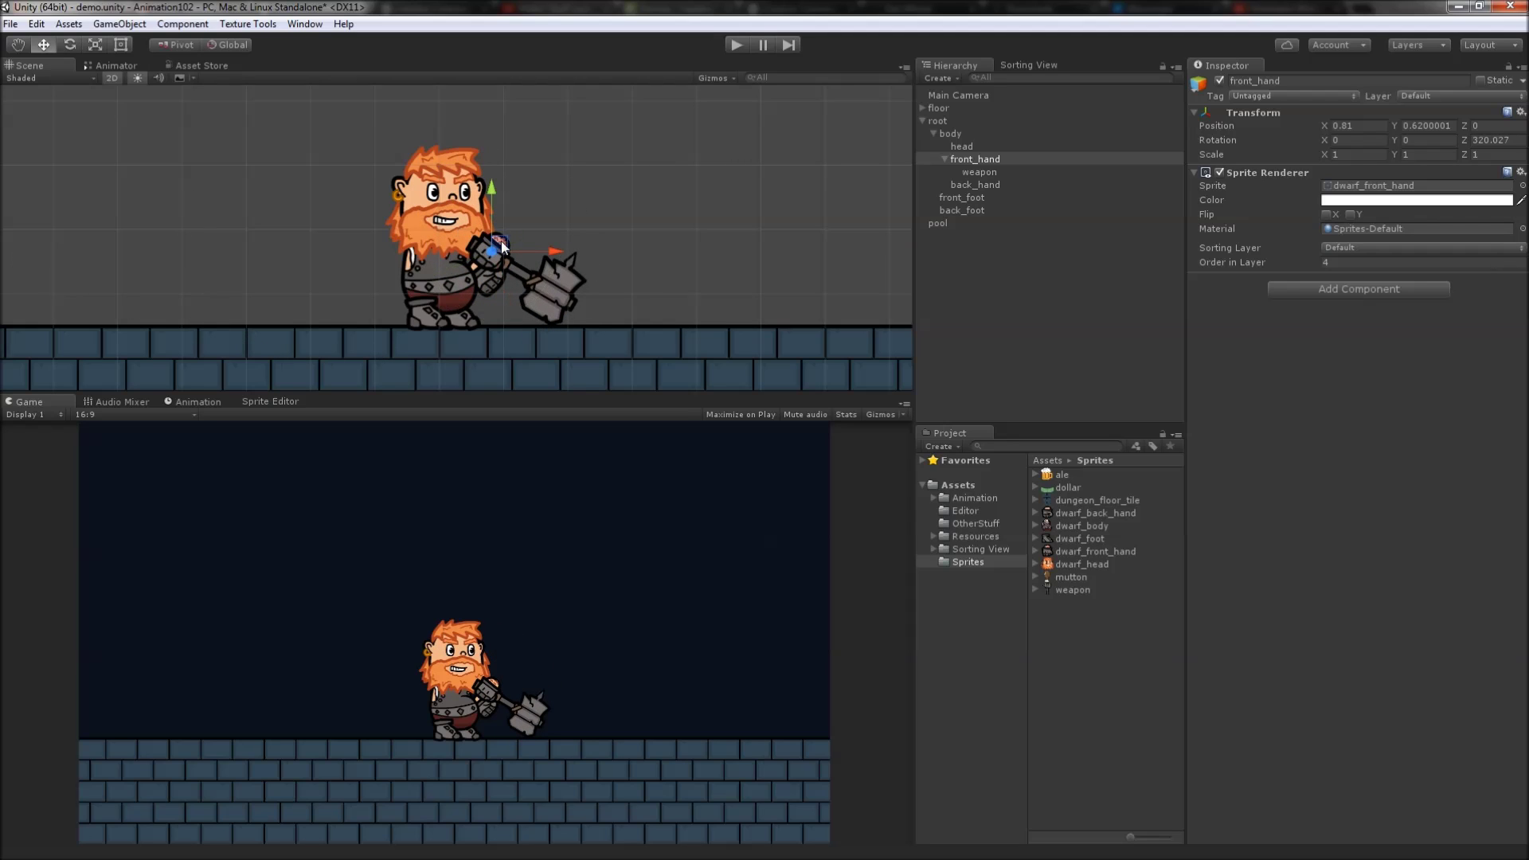
{"action": "key", "text": "ctrl+z"}
{"action": "key", "text": "ctrl+z"}
{"action": "key", "text": "ctrl+z"}
{"action": "key", "text": "ctrl+z"}
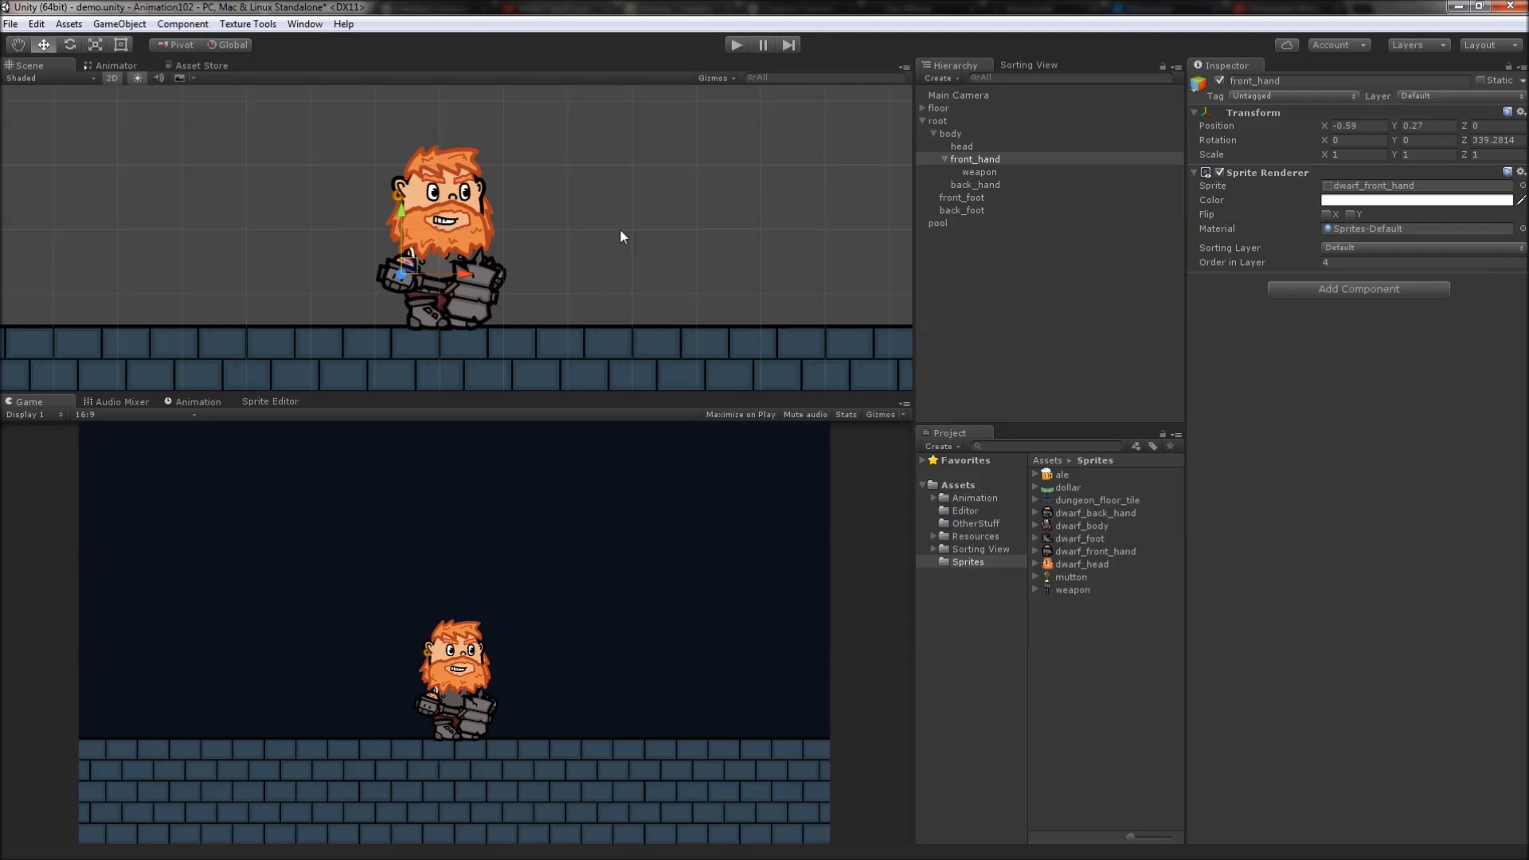
{"action": "left_click", "coordinate": [620, 230]}
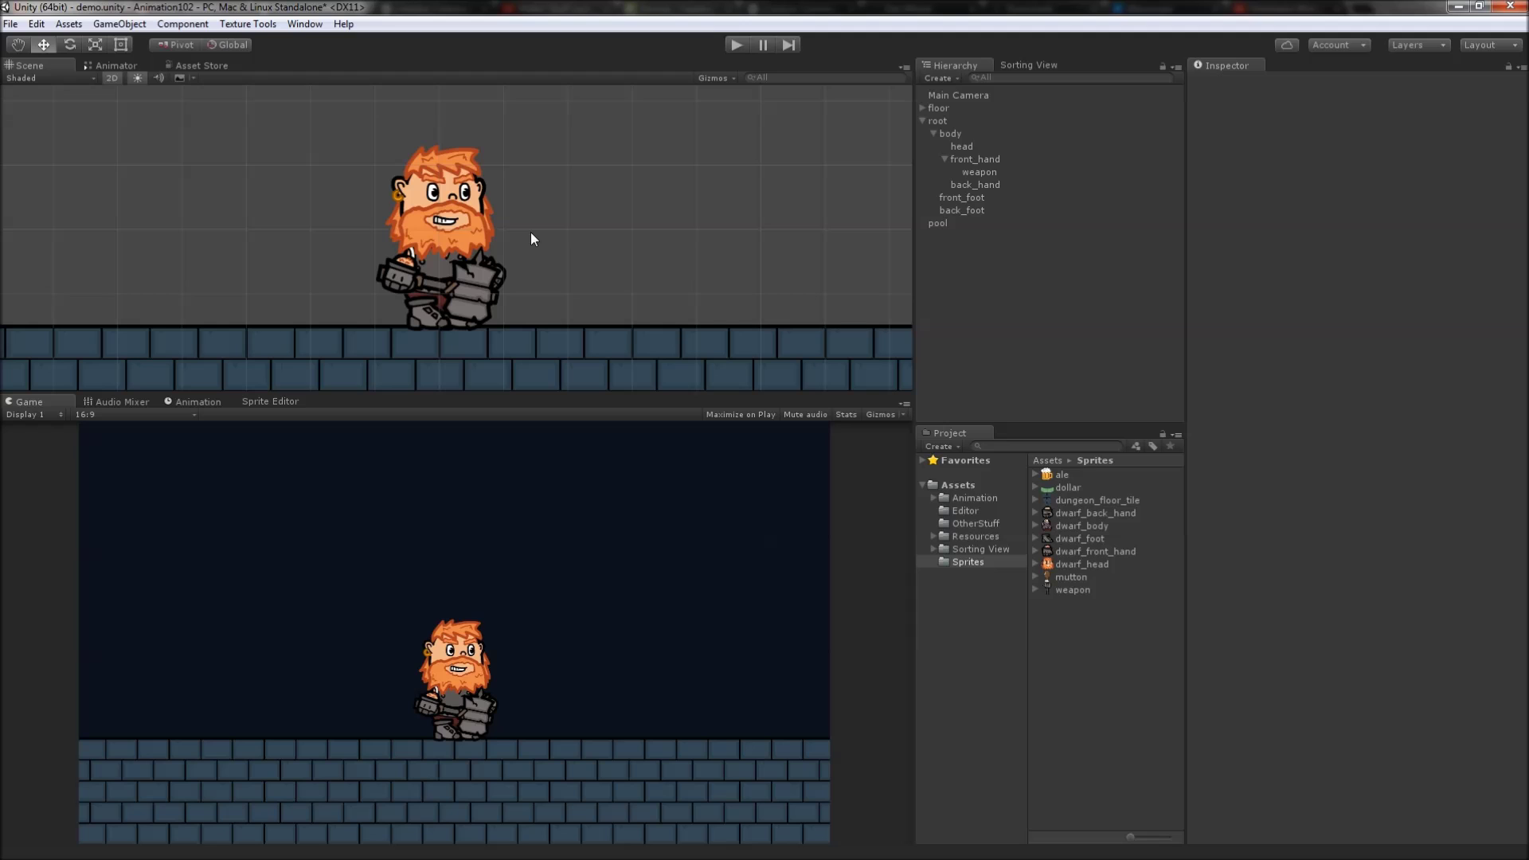
Enter Play mode with Ctrl+P to preview the dwarf
{"action": "key", "text": "ctrl+p"}
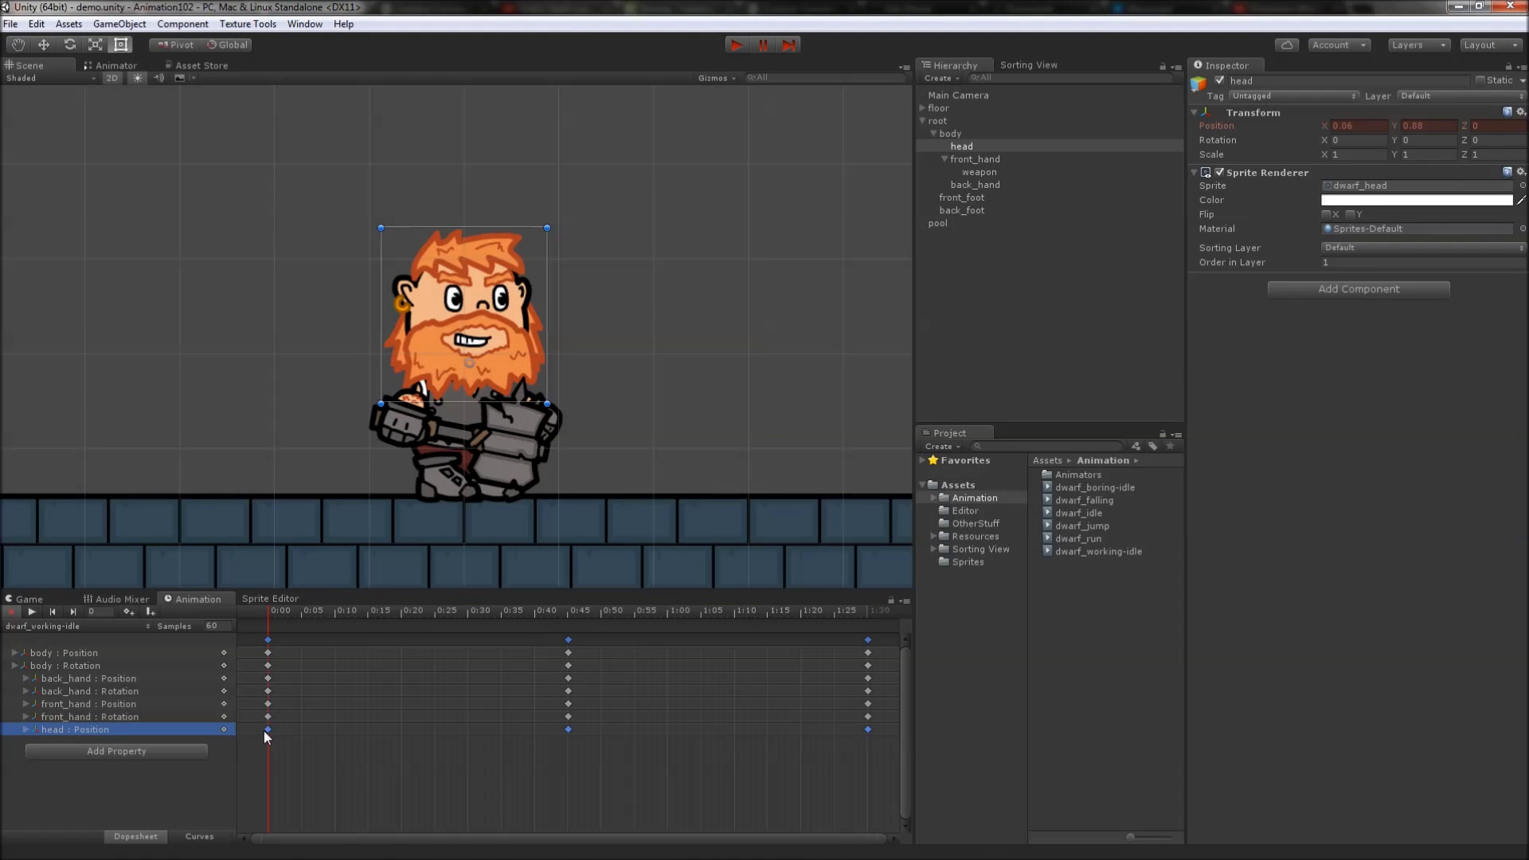
Shift the head keyframes from 0:00 to 0:10 and preview the animation from the start
{"action": "left_click_drag", "start_coordinate": [266, 729], "coordinate": [334, 731]}
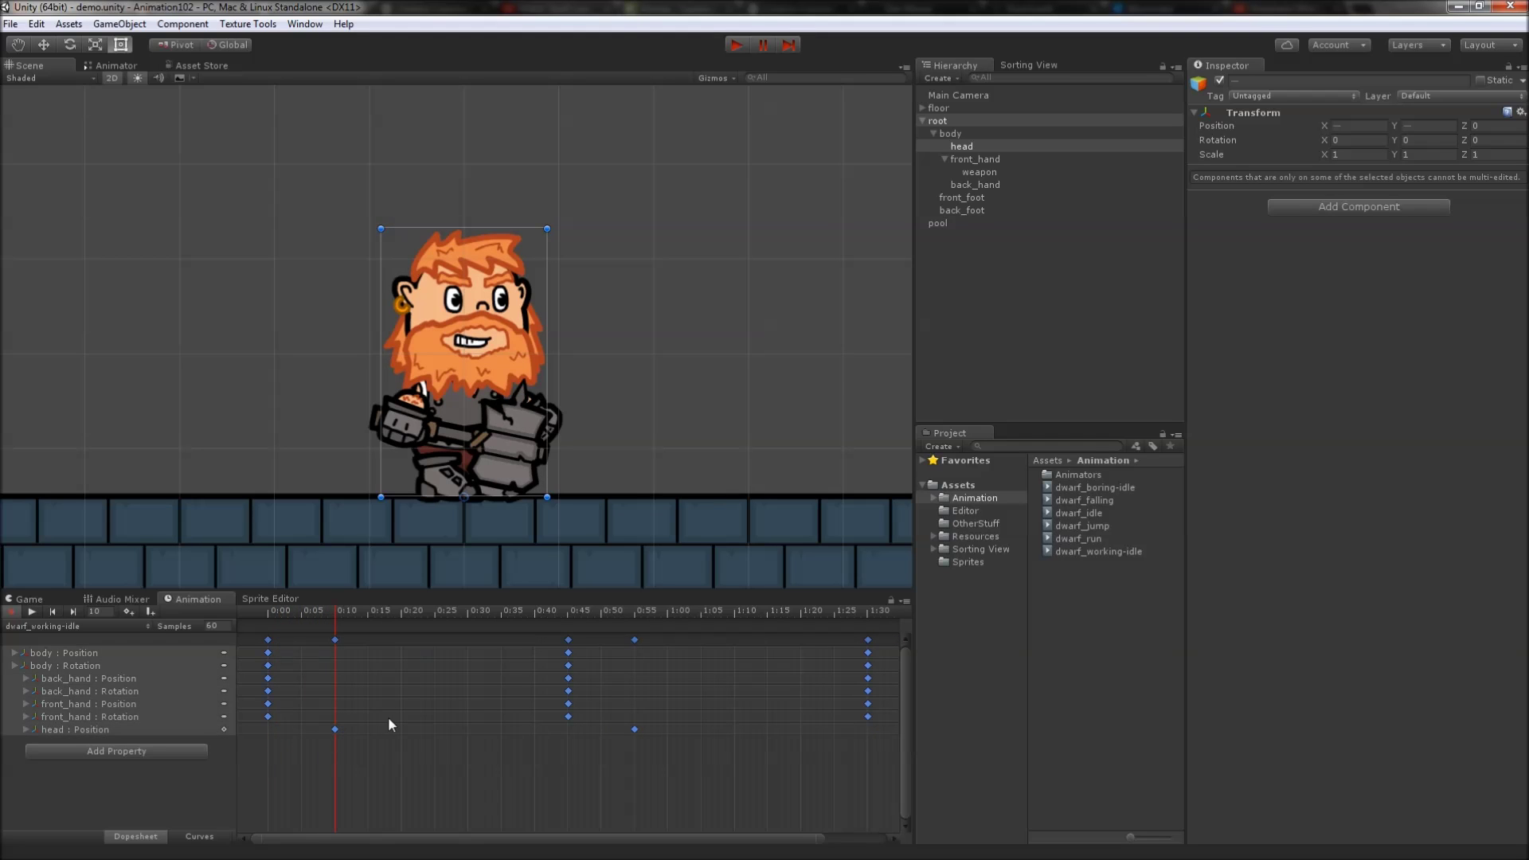
{"action": "scroll", "coordinate": [399, 718], "scroll_direction": "down", "scroll_amount": 1}
{"action": "left_click", "coordinate": [443, 749]}
{"action": "left_click", "coordinate": [269, 611]}
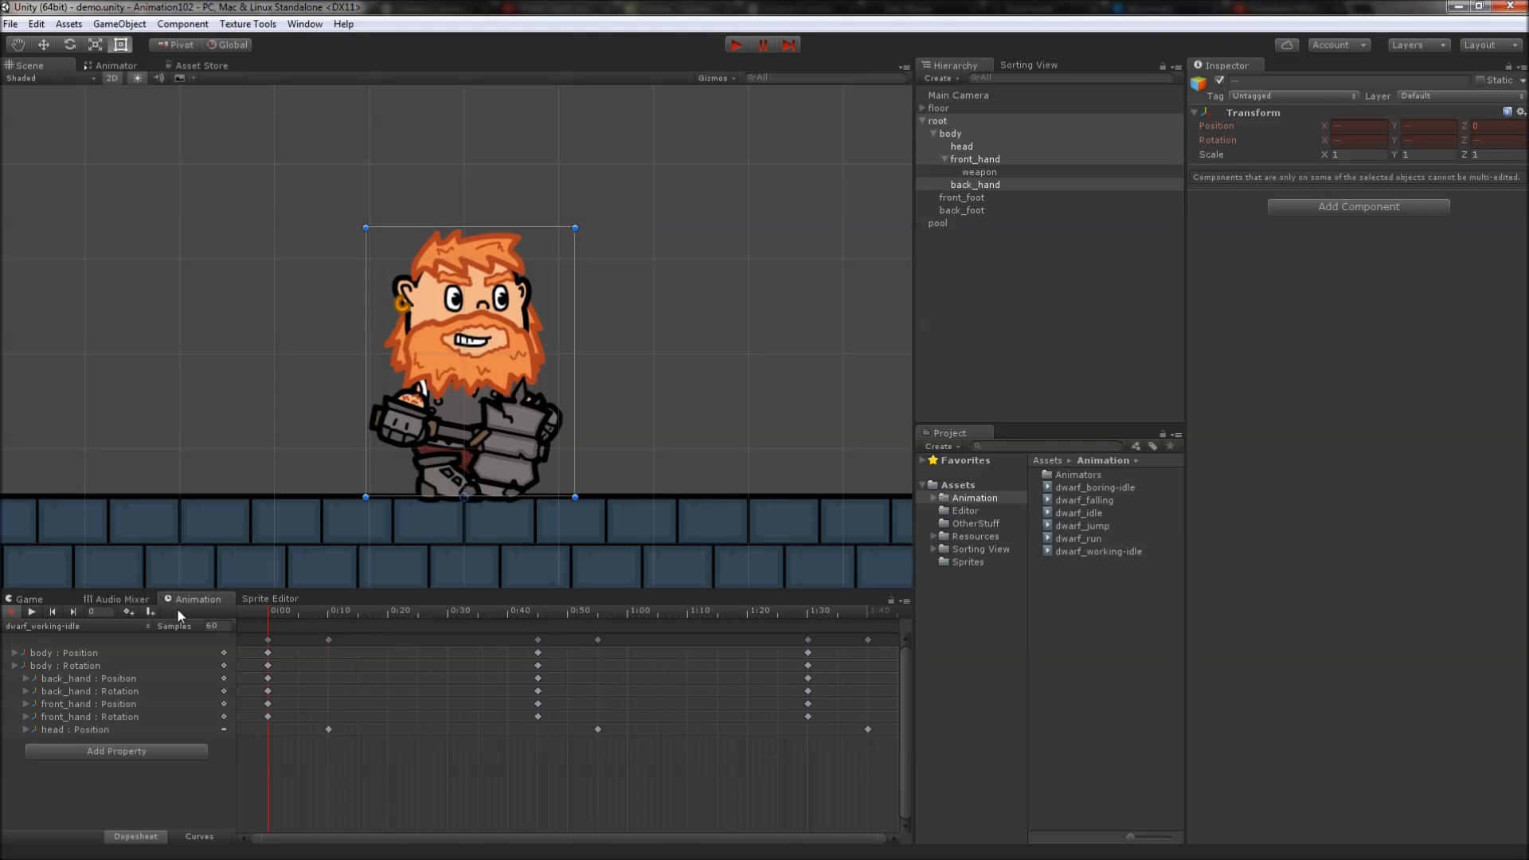
{"action": "left_click", "coordinate": [31, 610]}
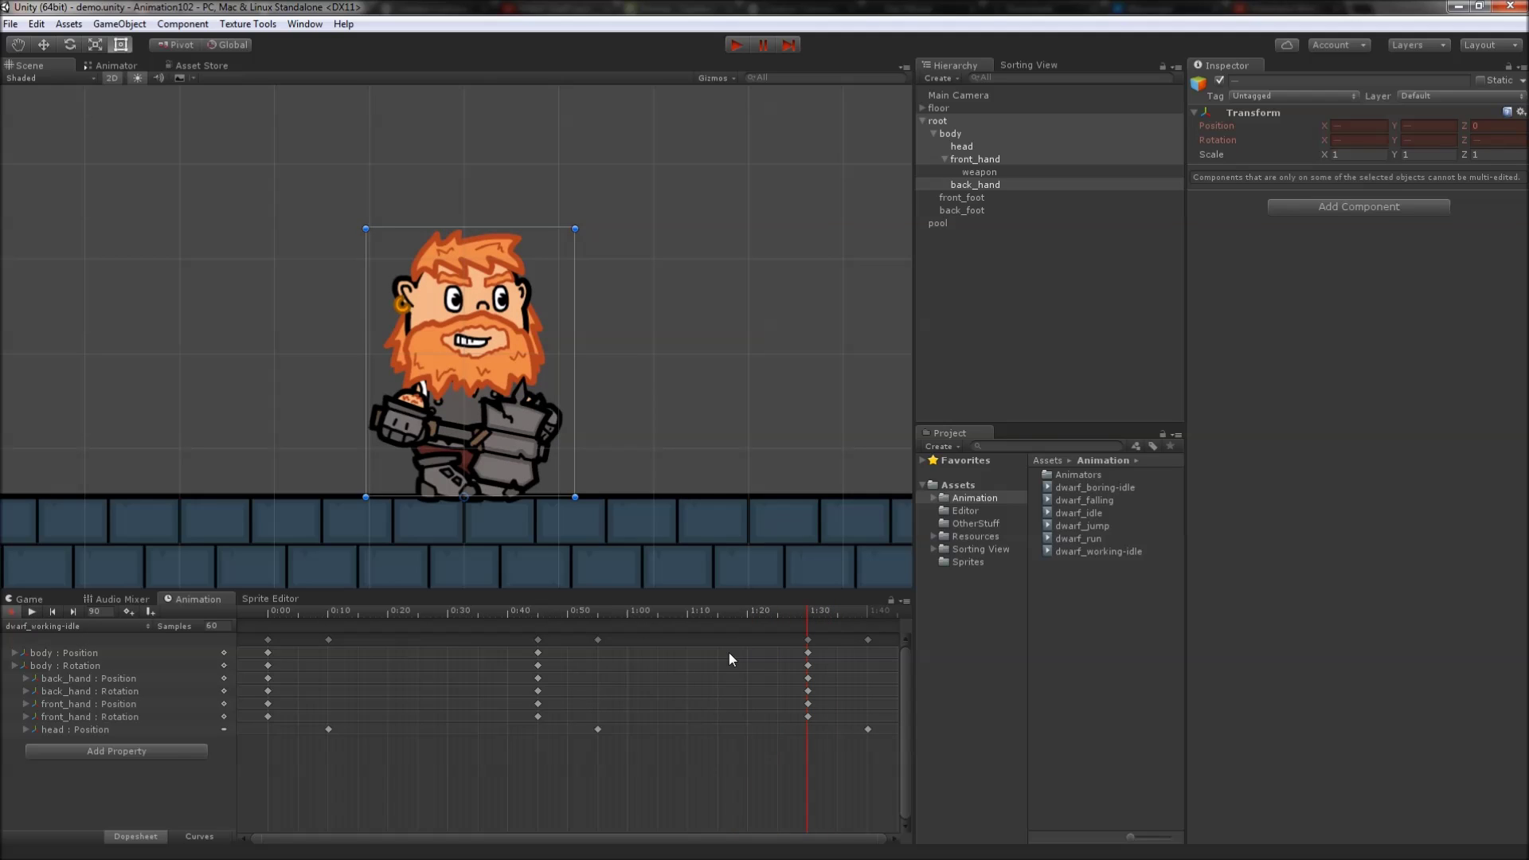
Delete the keyframes at 1:40, then rewind dwarf_working-idle to 0:00 and play it
{"action": "left_click", "coordinate": [91, 728]}
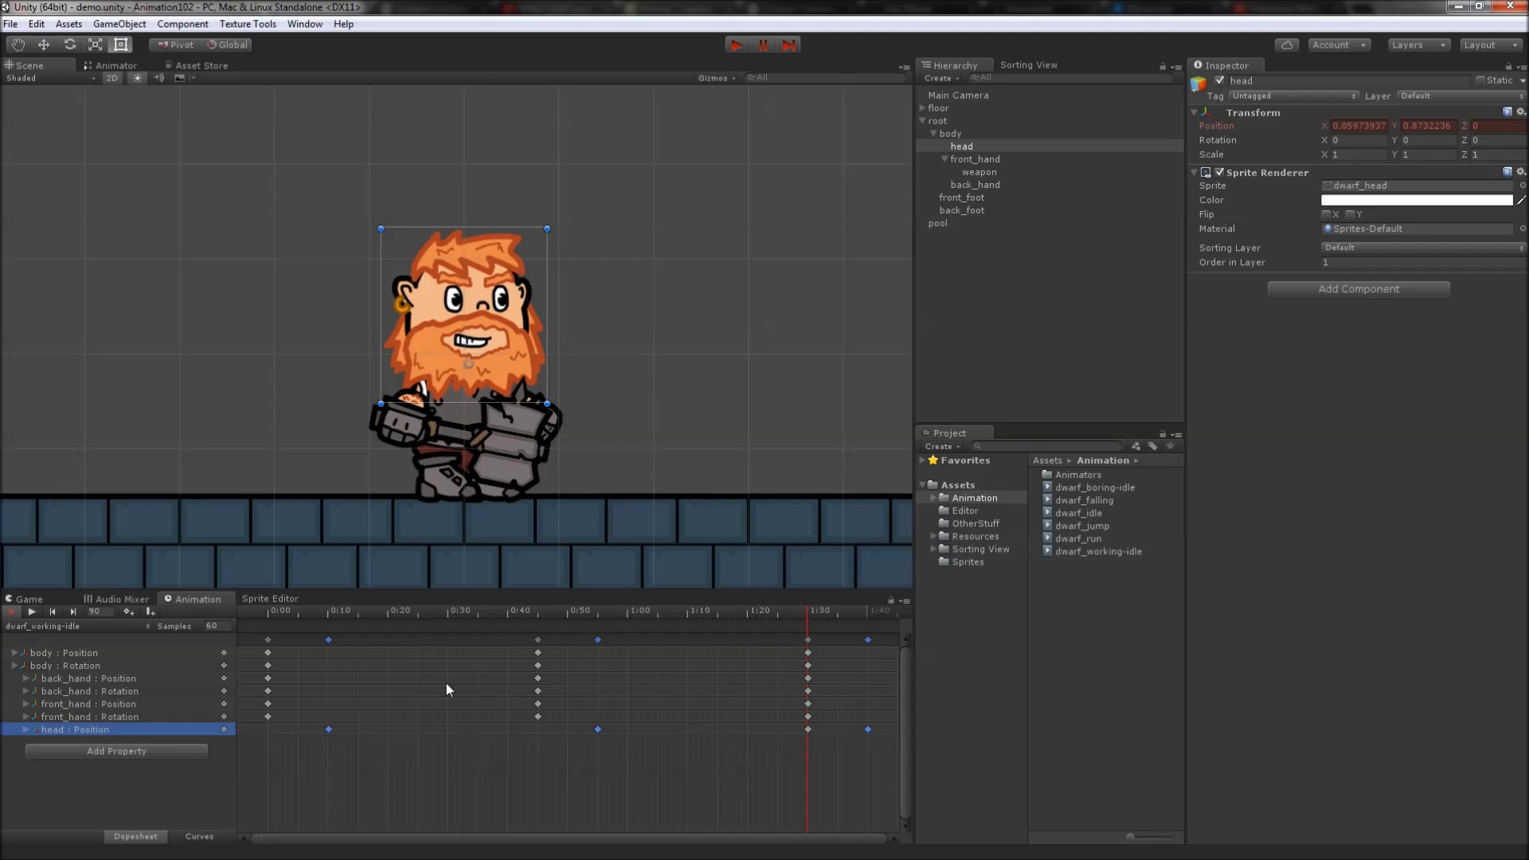
{"action": "left_click", "coordinate": [774, 777]}
{"action": "left_click", "coordinate": [867, 730]}
{"action": "key", "text": "Delete"}
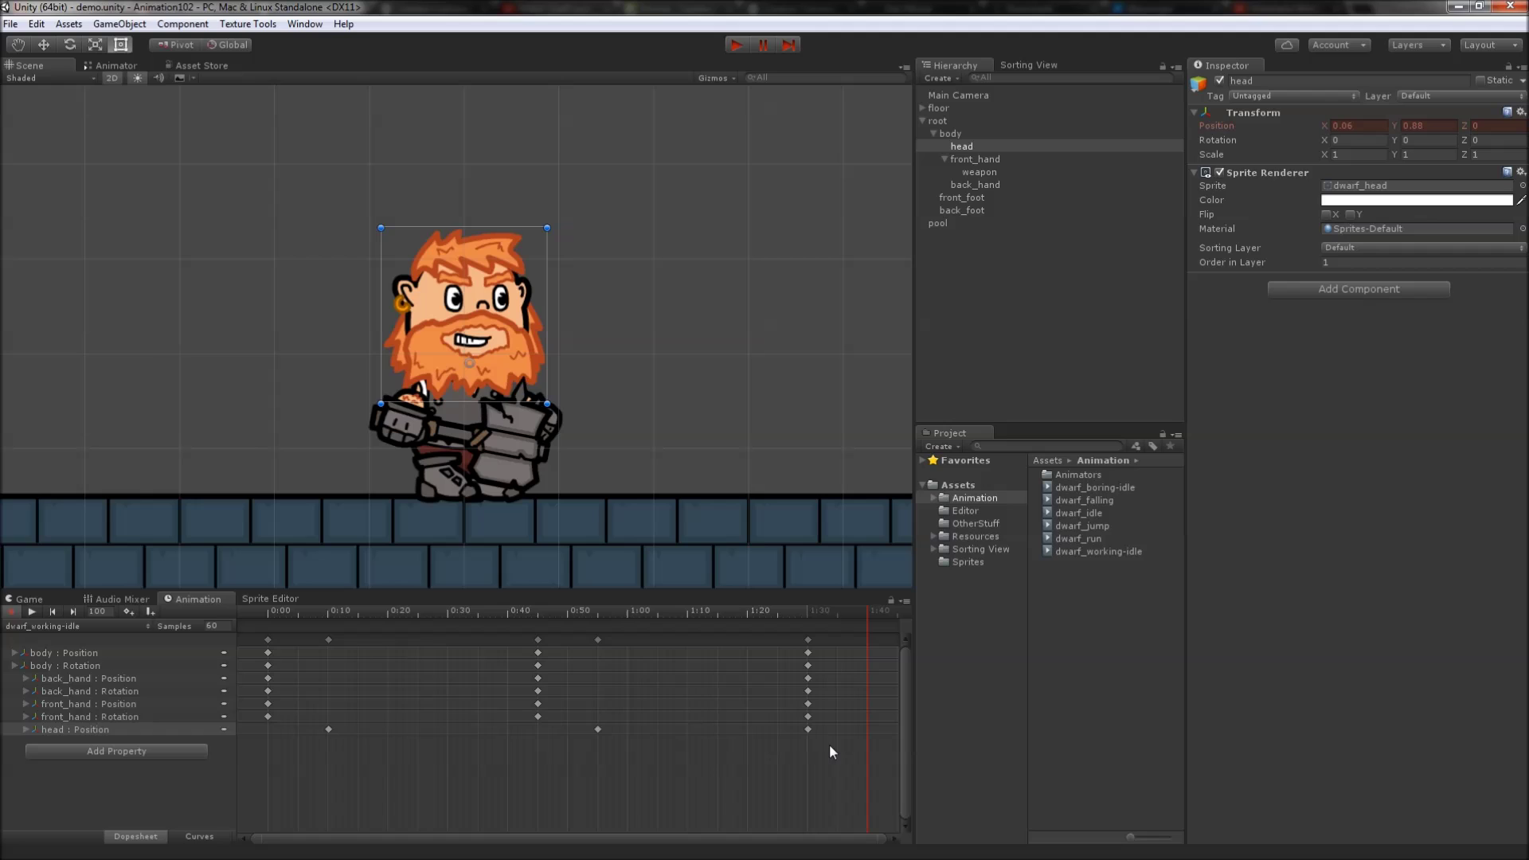
{"action": "left_click", "coordinate": [808, 729]}
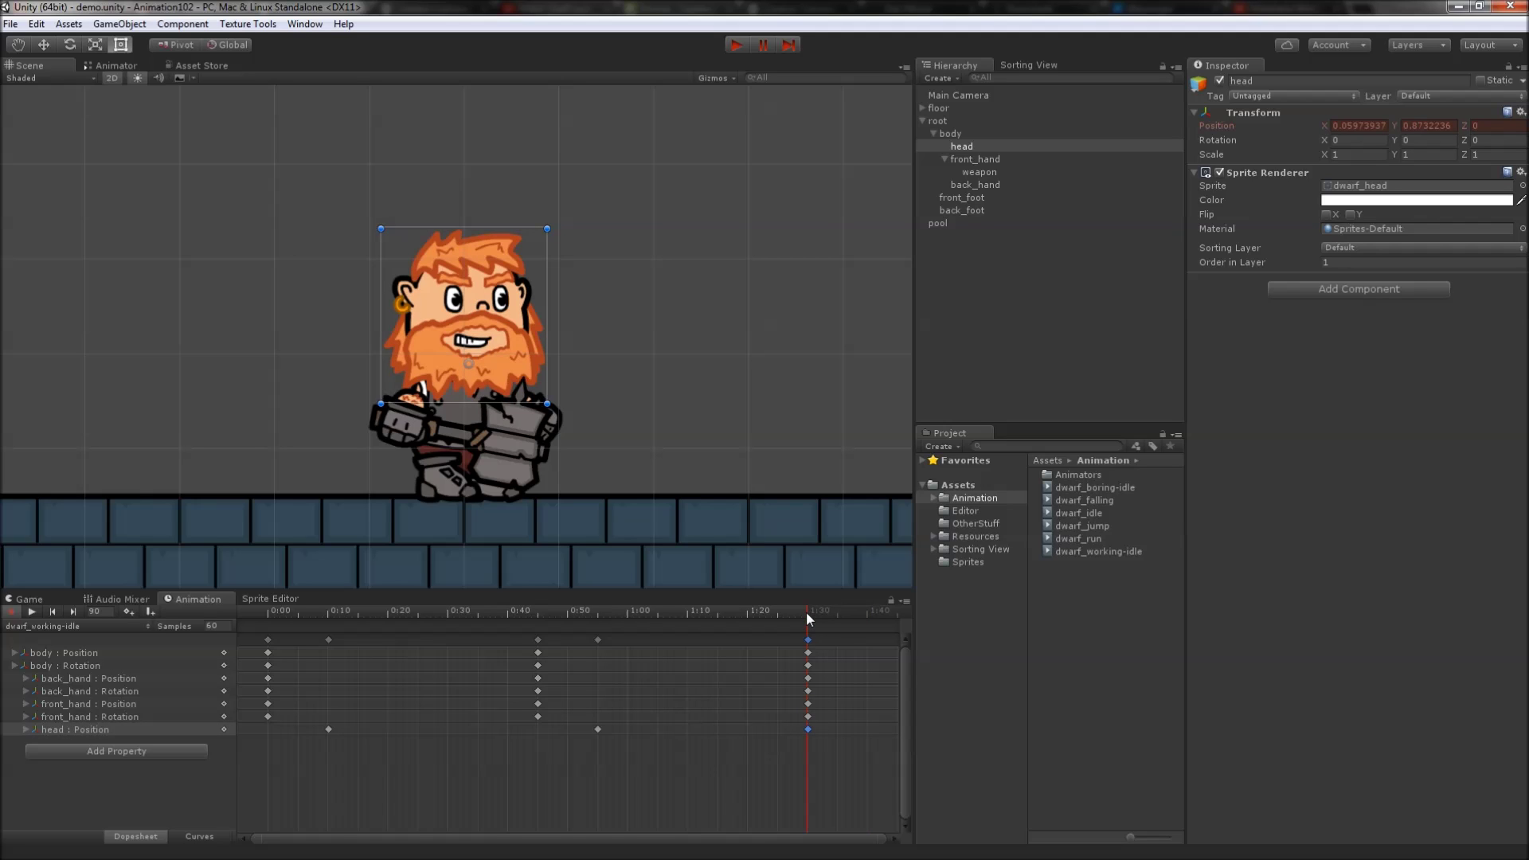
{"action": "left_click_drag", "start_coordinate": [805, 611], "coordinate": [232, 619]}
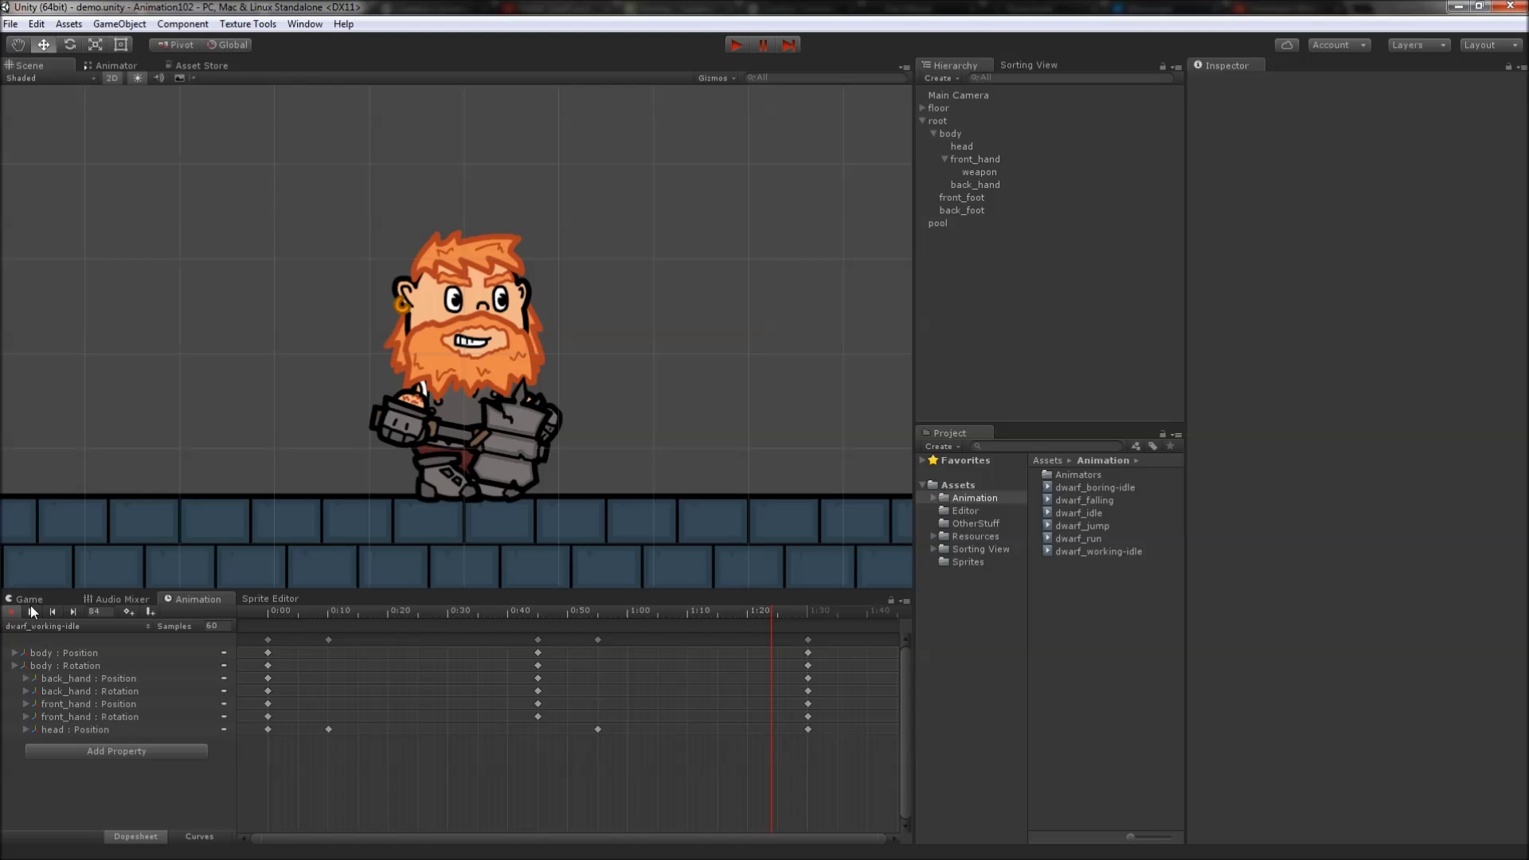
{"action": "left_click", "coordinate": [31, 611]}
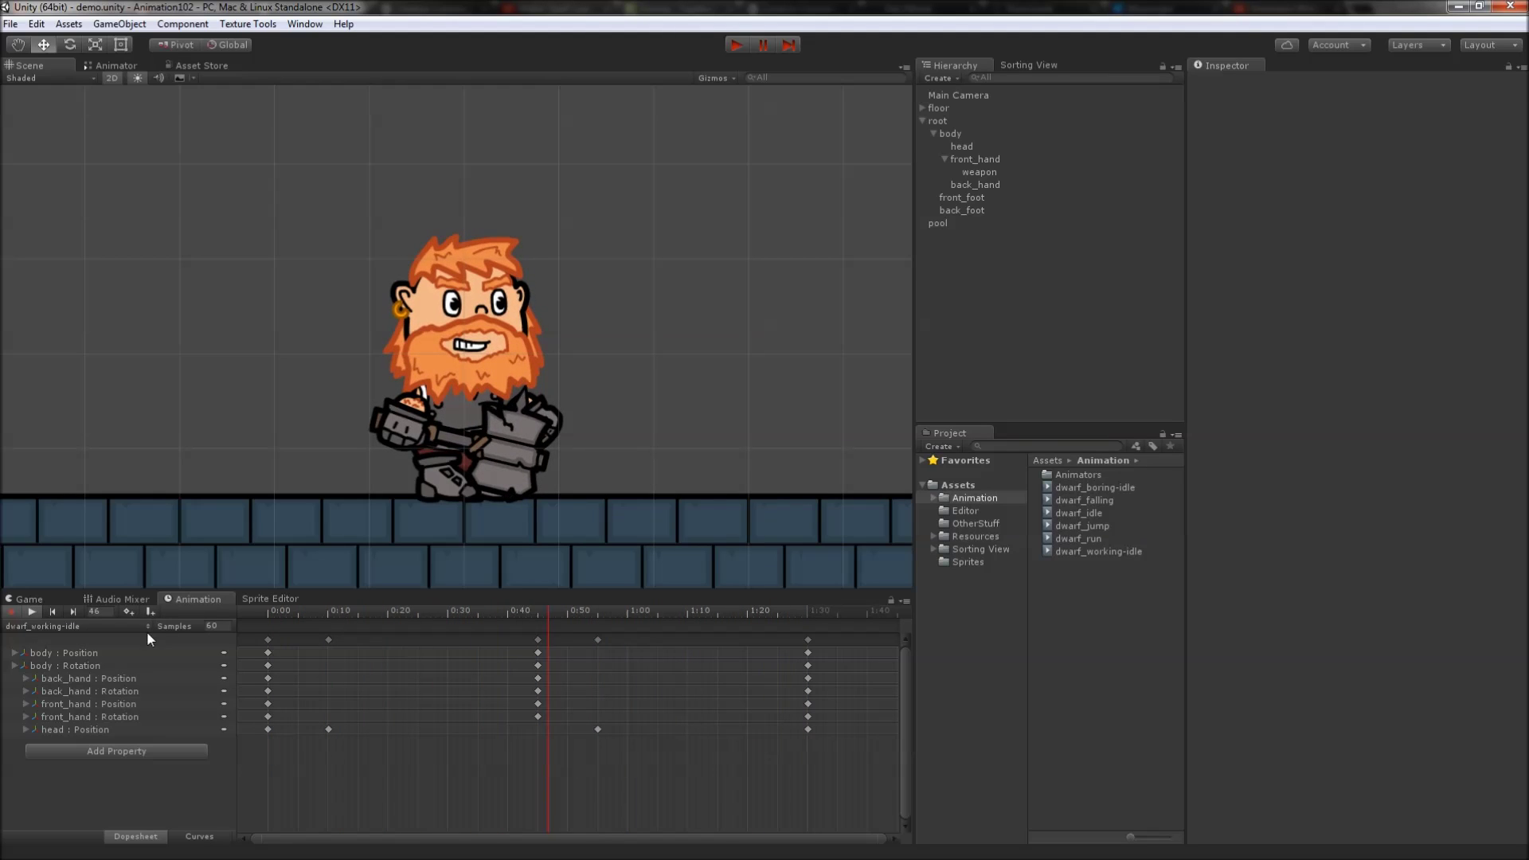
Change the head position keys' tangents to Flat and a new mode, then replay to check the smoother motion
{"action": "left_click", "coordinate": [31, 611]}
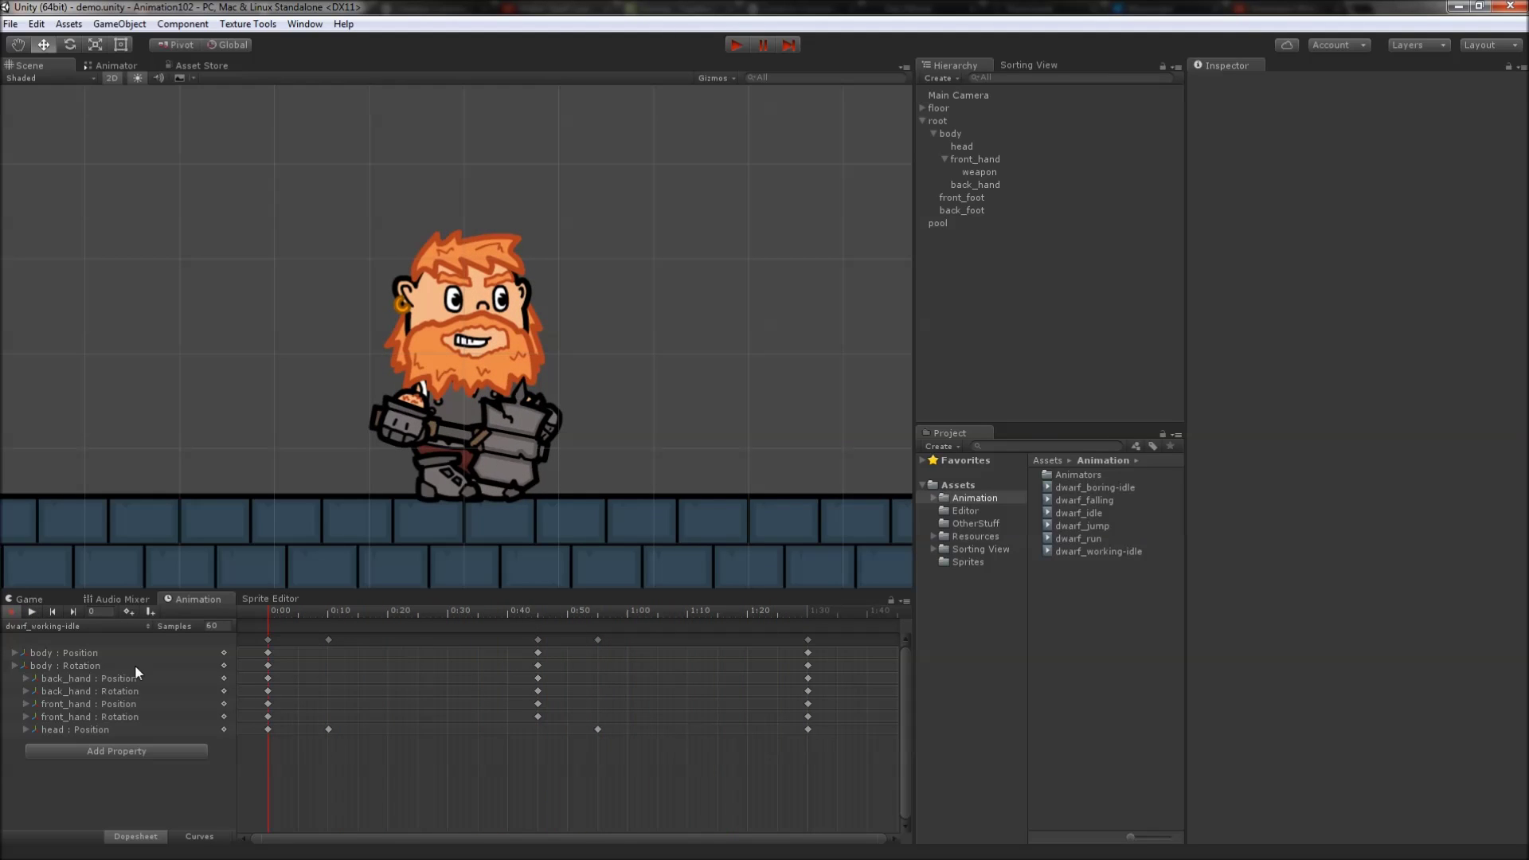
{"action": "right_click", "coordinate": [266, 729]}
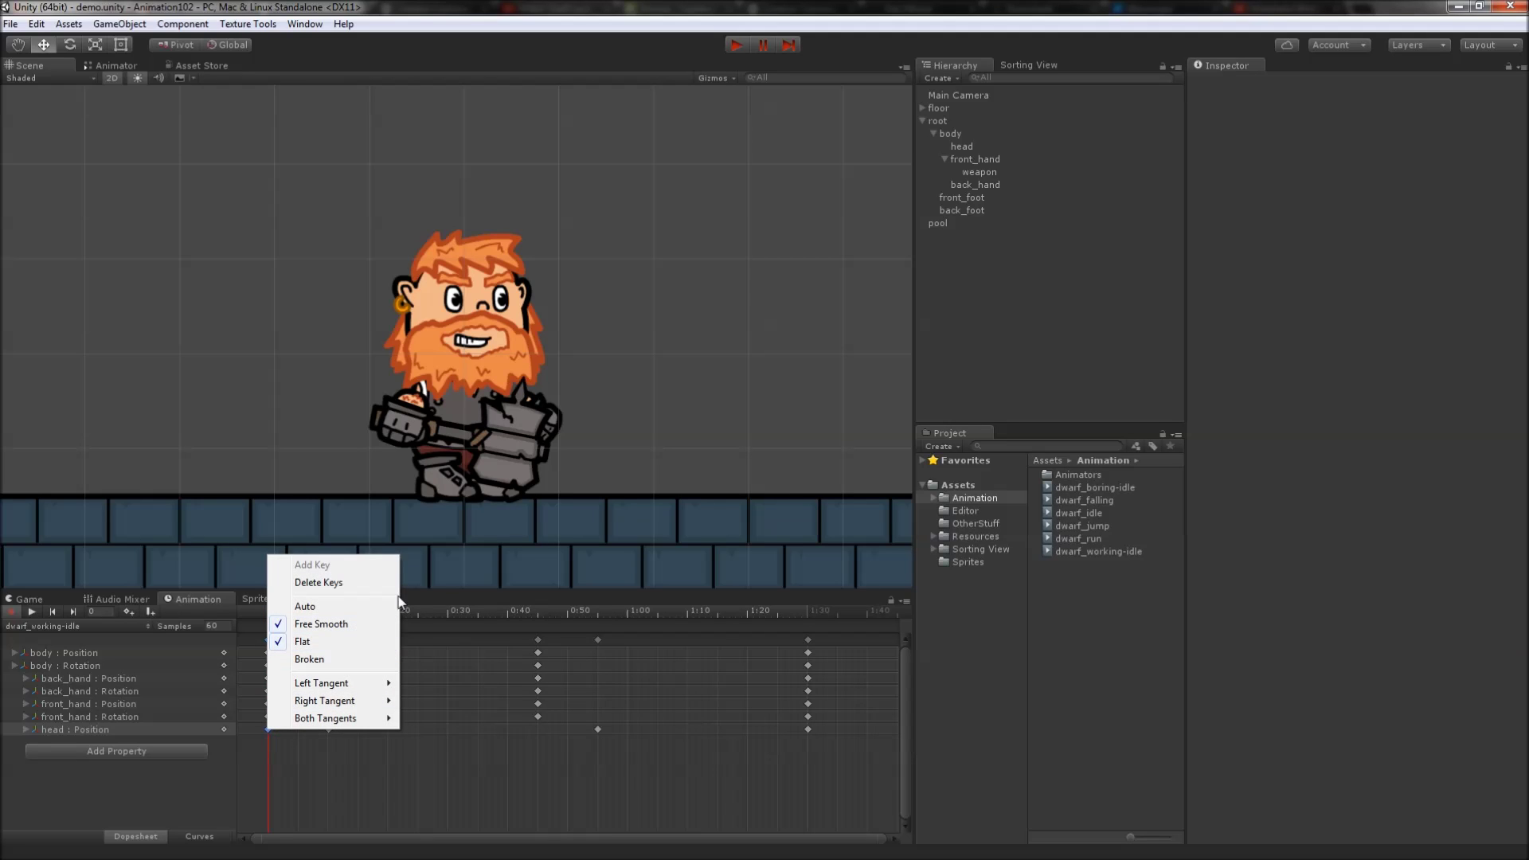
{"action": "left_click", "coordinate": [310, 642]}
{"action": "left_click_drag", "start_coordinate": [271, 610], "coordinate": [622, 609]}
{"action": "left_click", "coordinate": [170, 729]}
{"action": "right_click", "coordinate": [268, 729]}
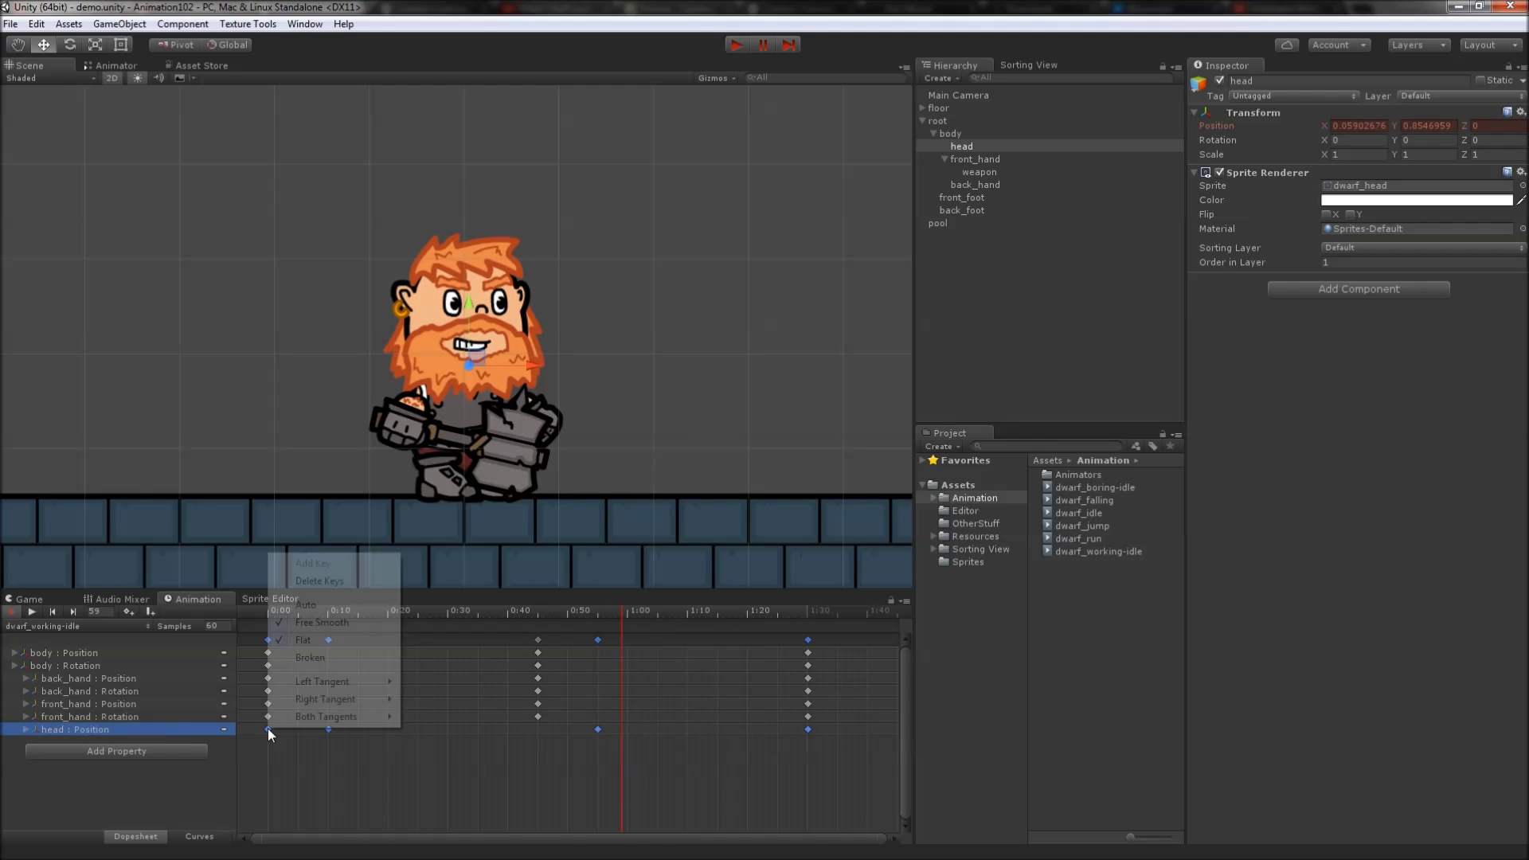
{"action": "left_click", "coordinate": [302, 607]}
{"action": "left_click", "coordinate": [30, 613]}
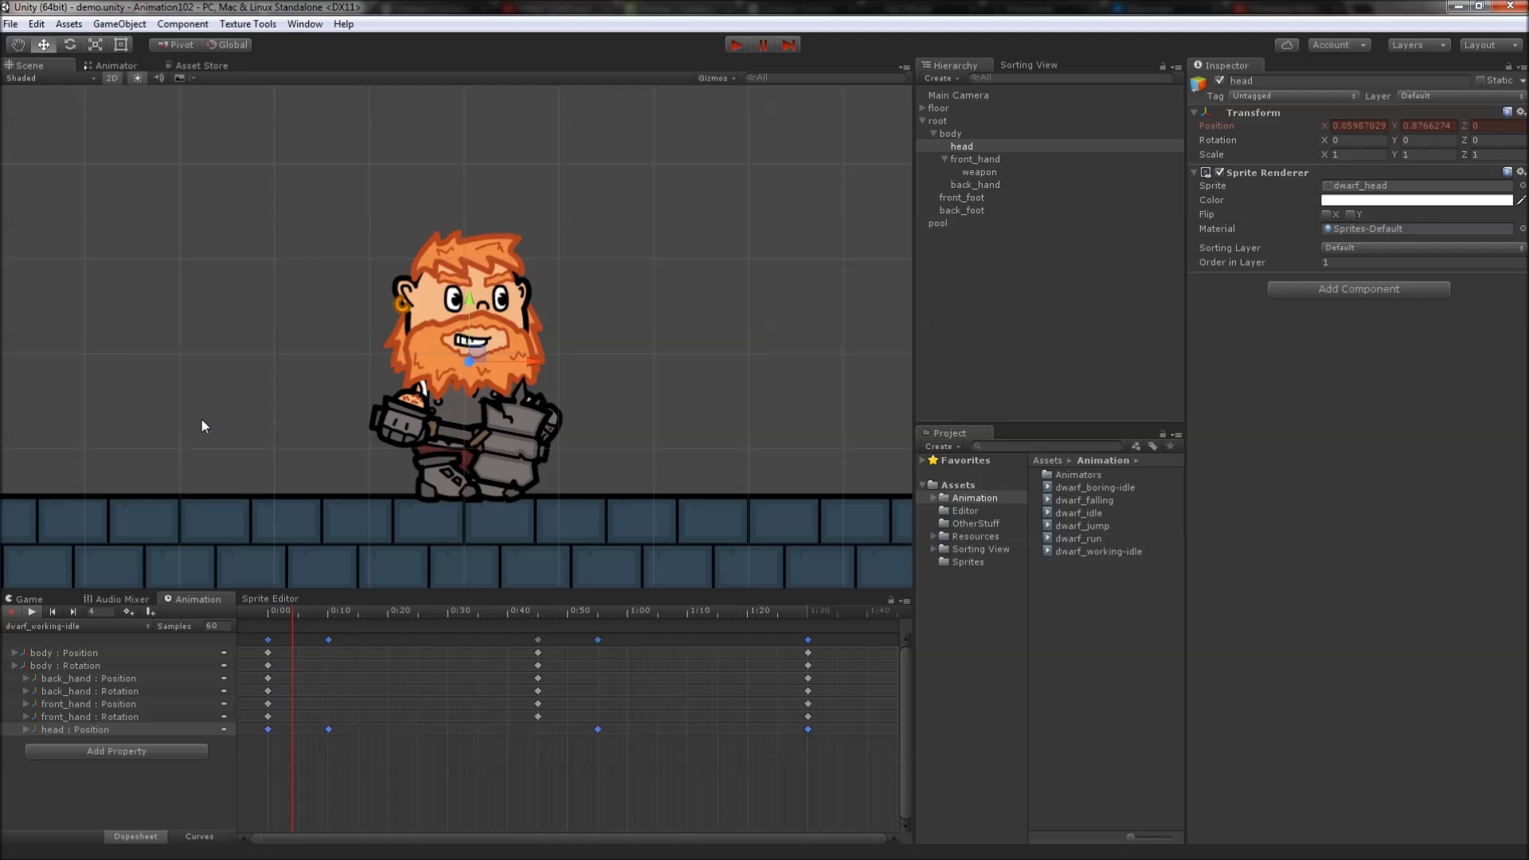
Switch the timeline to the dwarf_idle clip and select its front_hand Rotation track
{"action": "left_click", "coordinate": [75, 626]}
{"action": "left_click", "coordinate": [48, 664]}
{"action": "left_click", "coordinate": [119, 716]}
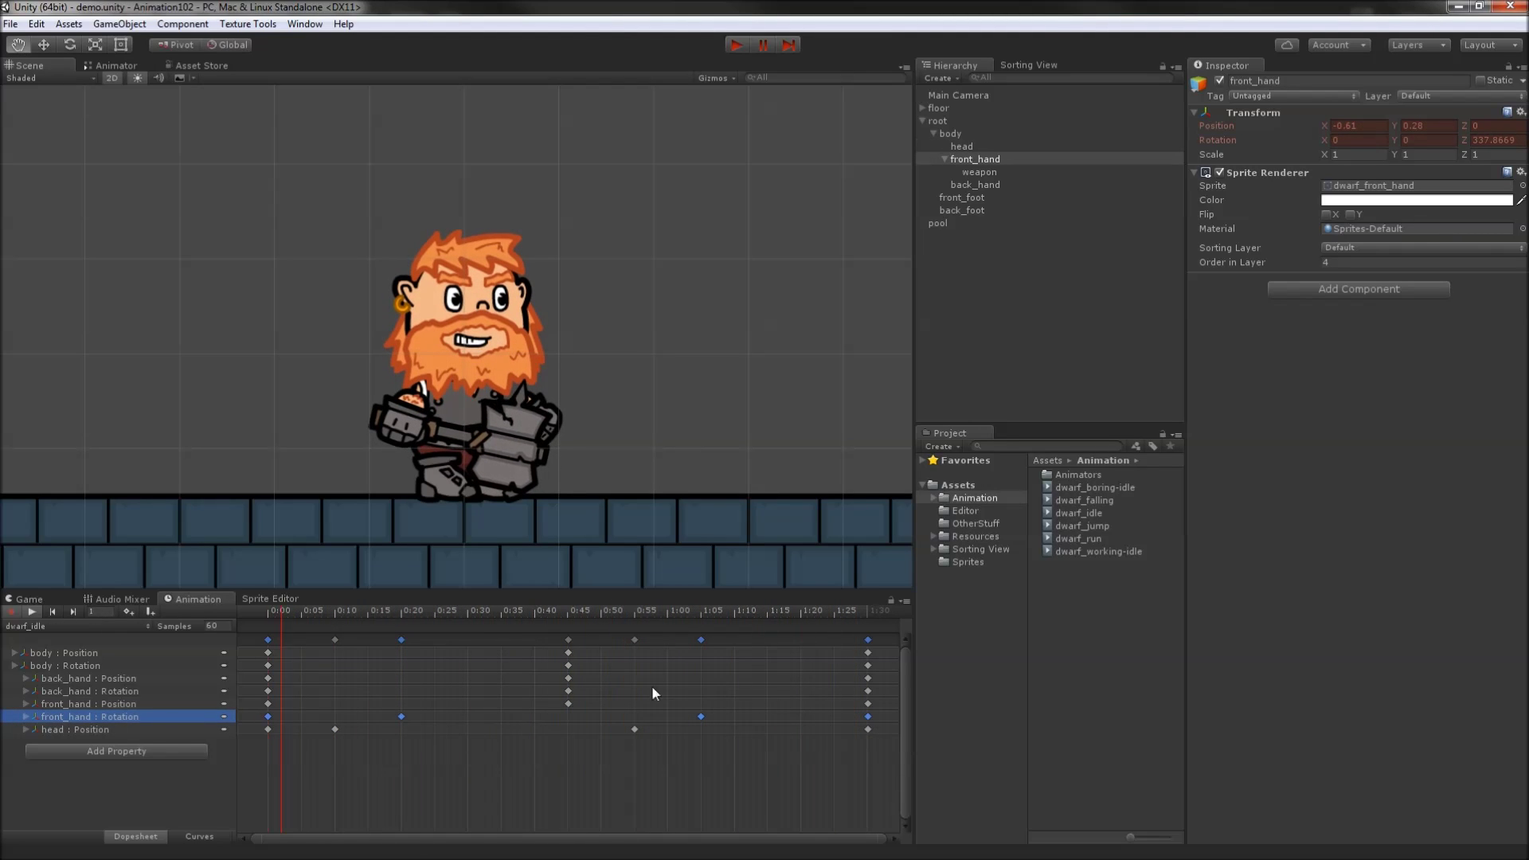
Activate the Move tool for keying the dwarf_run feet and hands at 0:00
{"action": "key", "text": "w"}
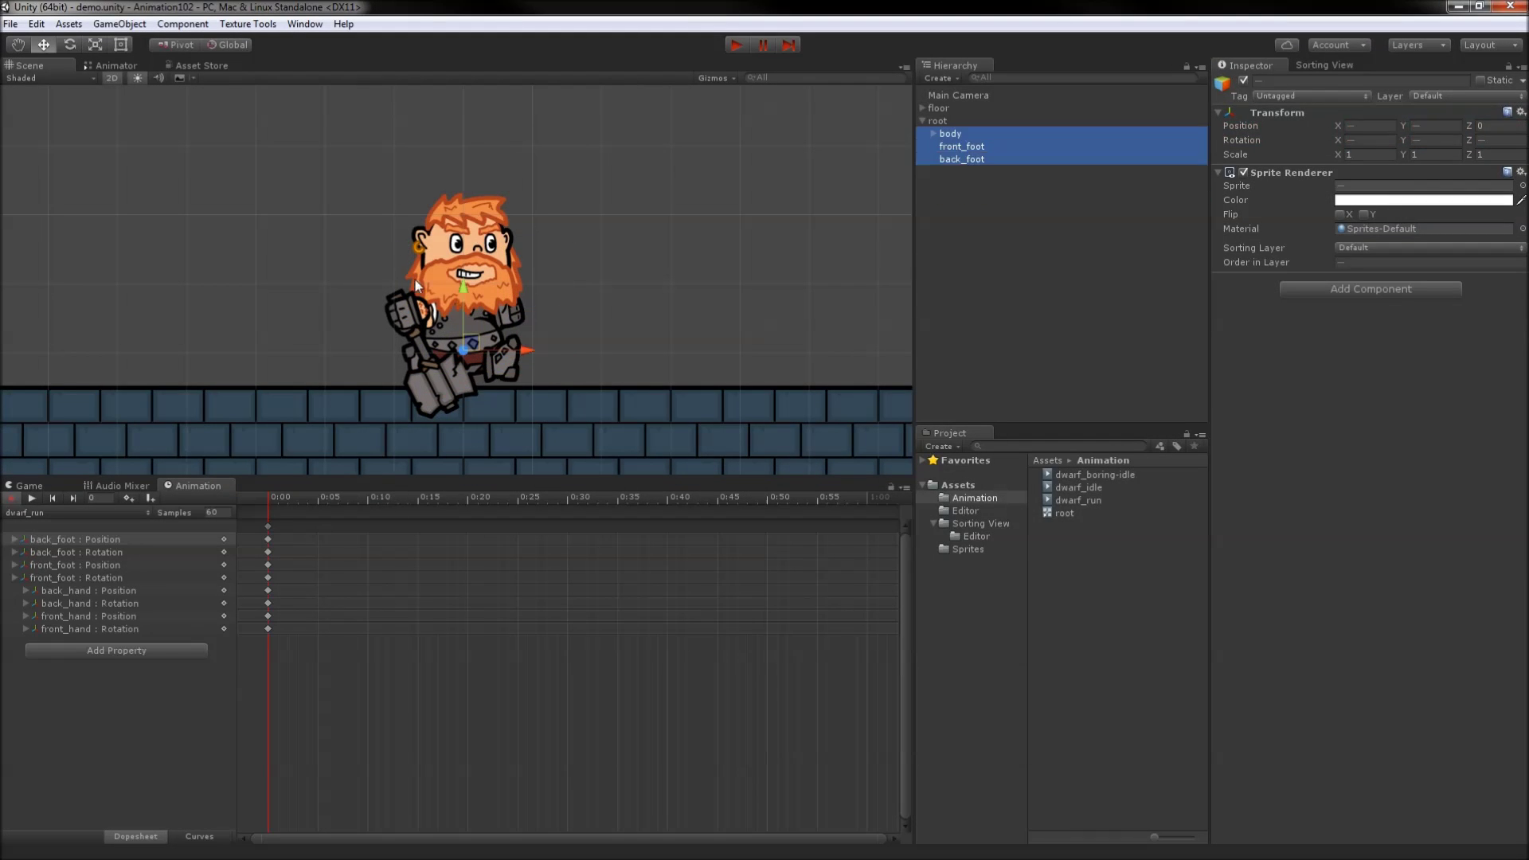
Pose the limbs for the run cycle, repositioning parts including the front foot
{"action": "left_click_drag", "start_coordinate": [414, 280], "coordinate": [446, 360]}
{"action": "left_click", "coordinate": [418, 497]}
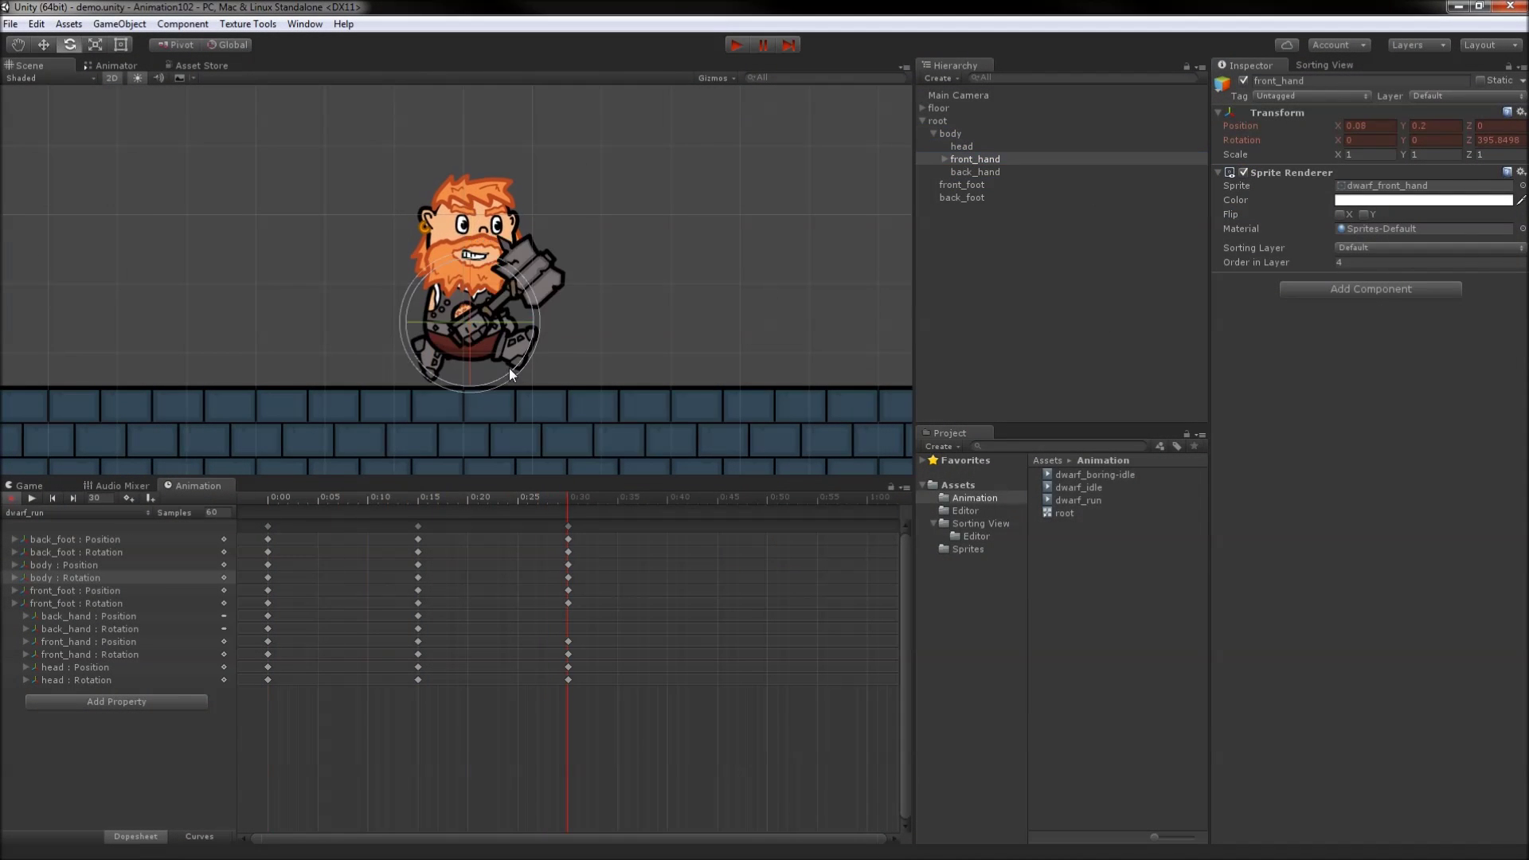
{"action": "key", "text": "w"}
{"action": "left_click", "coordinate": [500, 350]}
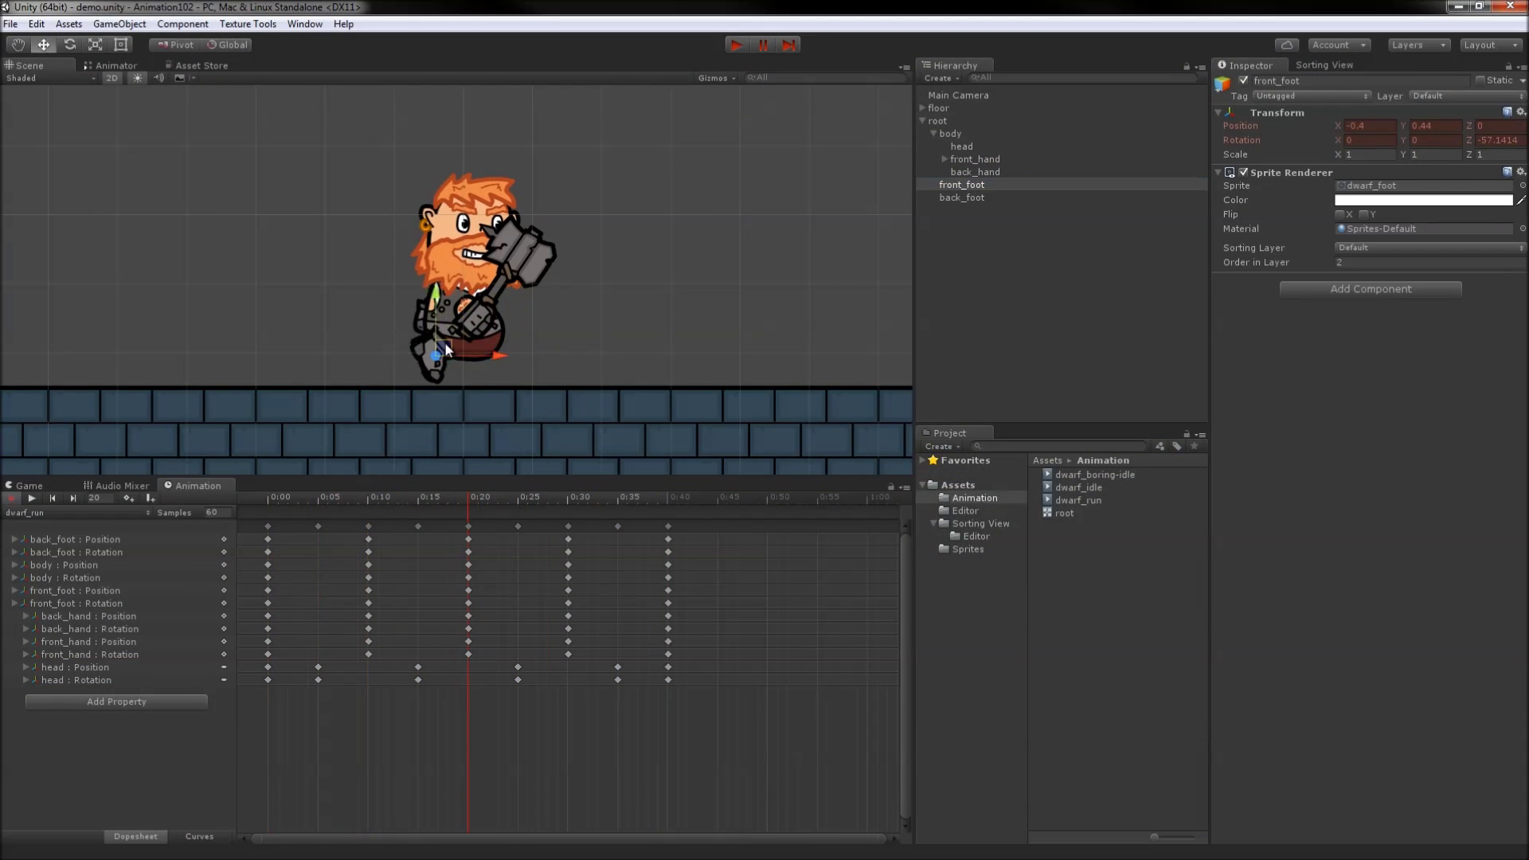
Scrub the dwarf_run cycle to frame 29, then play it back with nothing selected
{"action": "left_click_drag", "start_coordinate": [468, 497], "coordinate": [637, 501]}
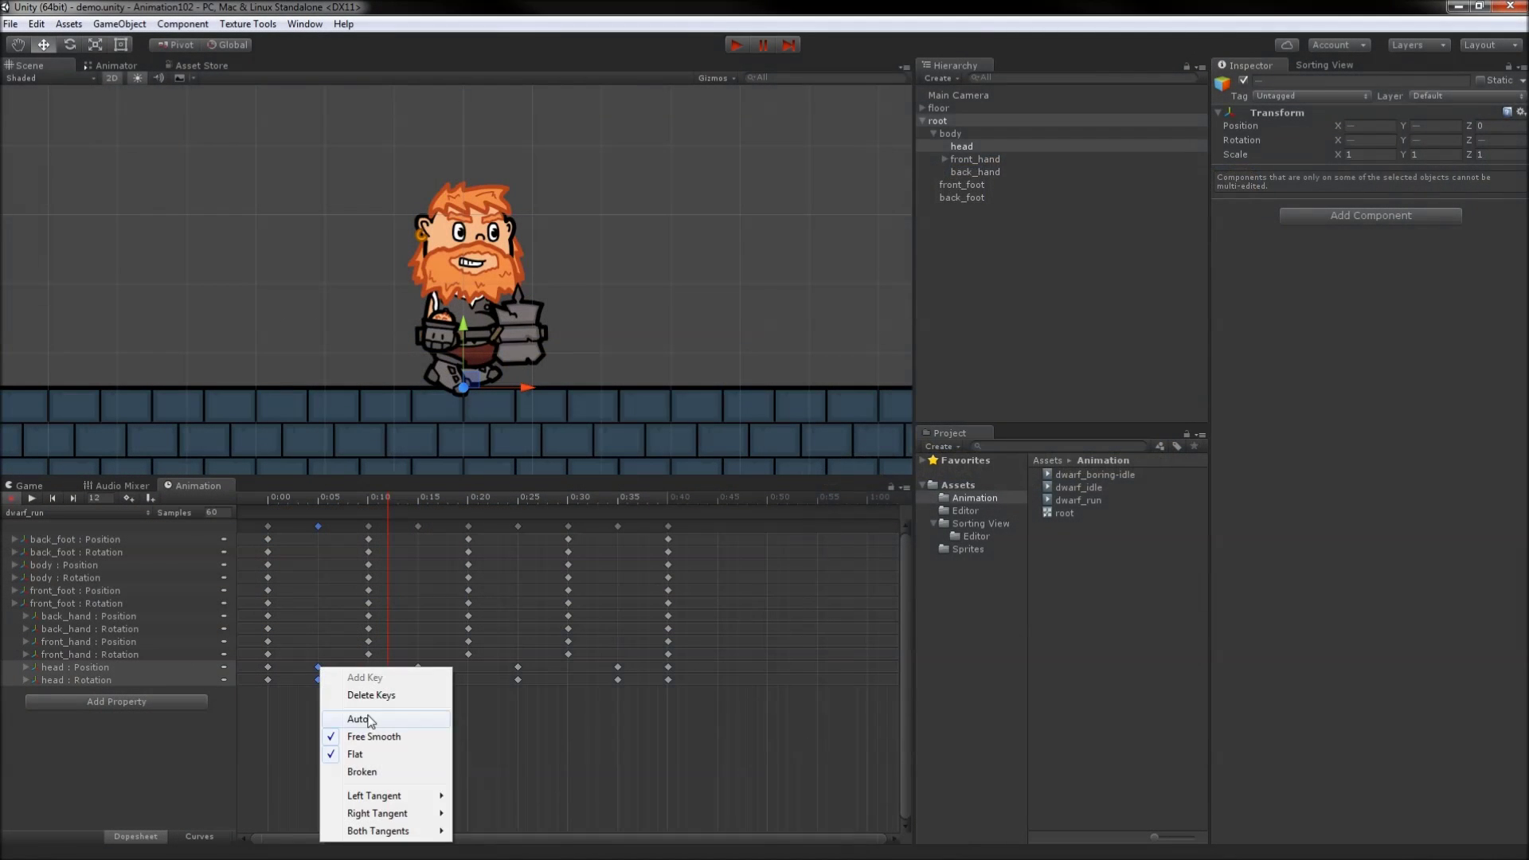
{"action": "left_click_drag", "start_coordinate": [263, 497], "coordinate": [557, 551]}
{"action": "left_click", "coordinate": [31, 497]}
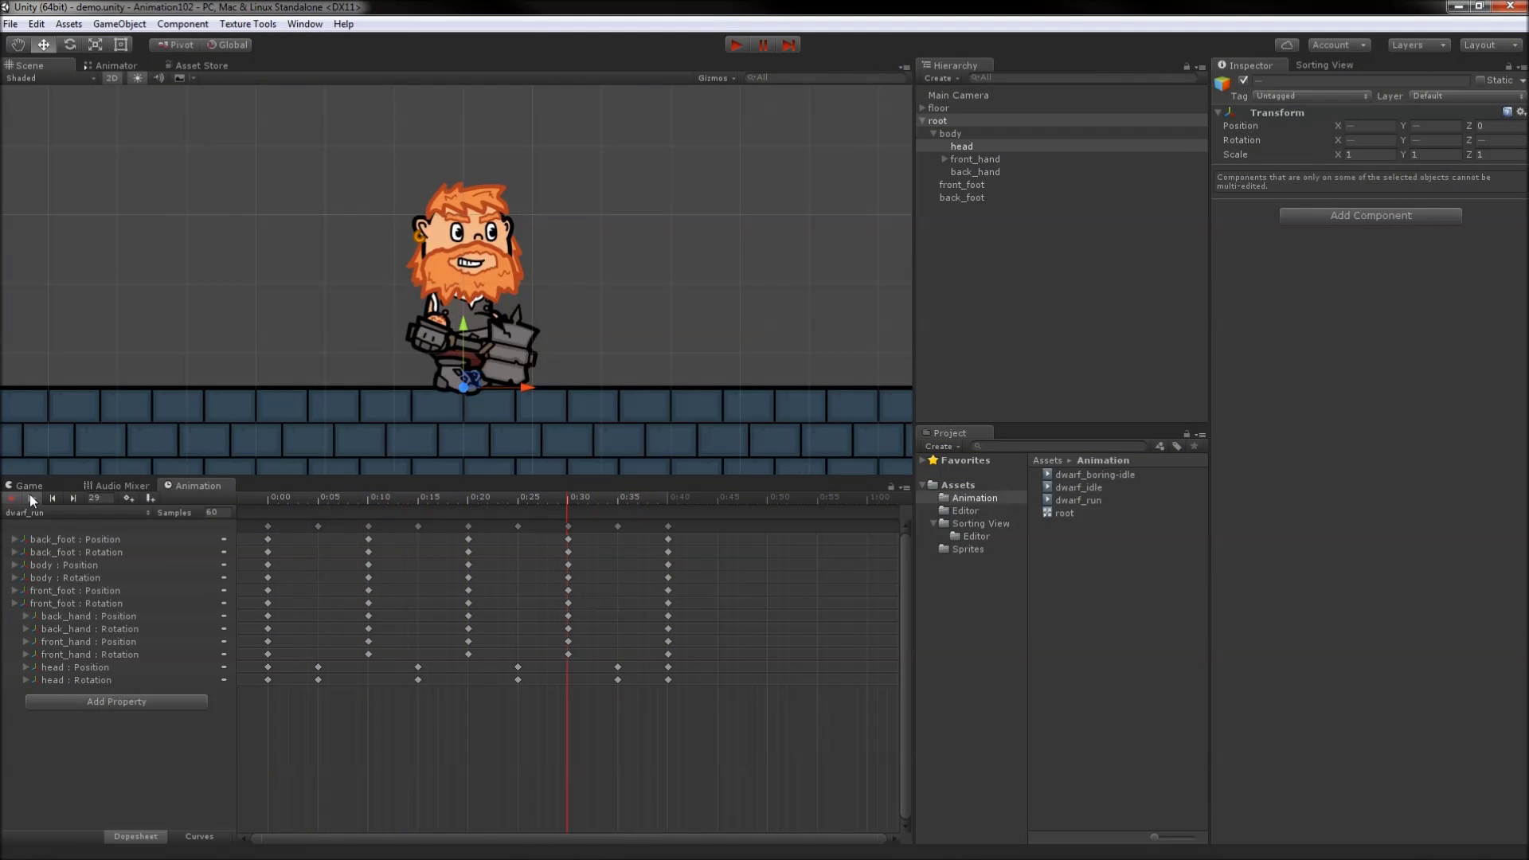
{"action": "left_click", "coordinate": [286, 370]}
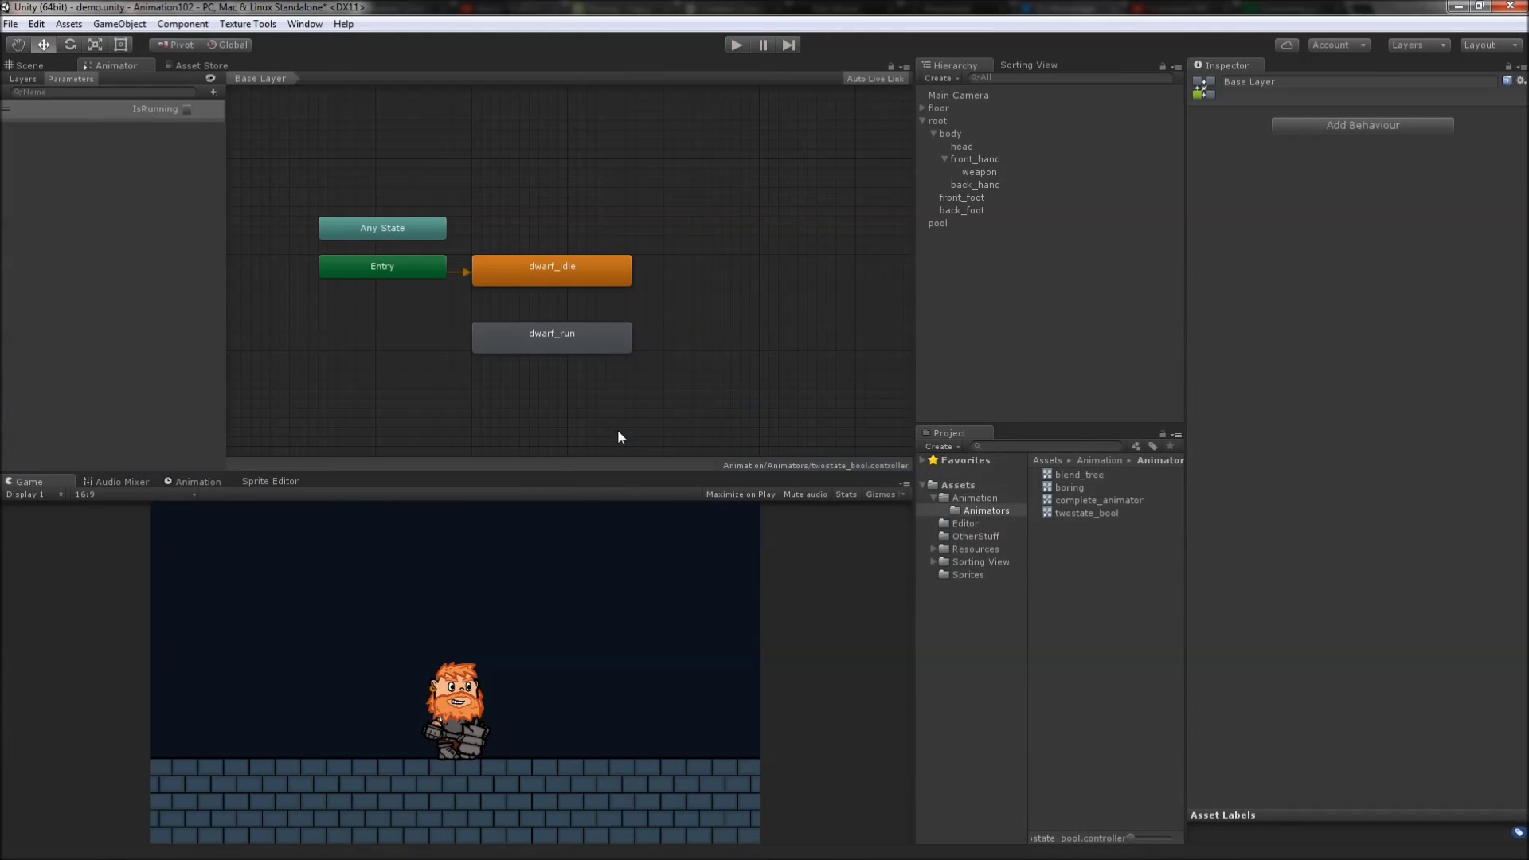
Inspect the dwarf_idle and dwarf_run states and the entry transition into dwarf_idle
{"action": "left_click", "coordinate": [594, 270]}
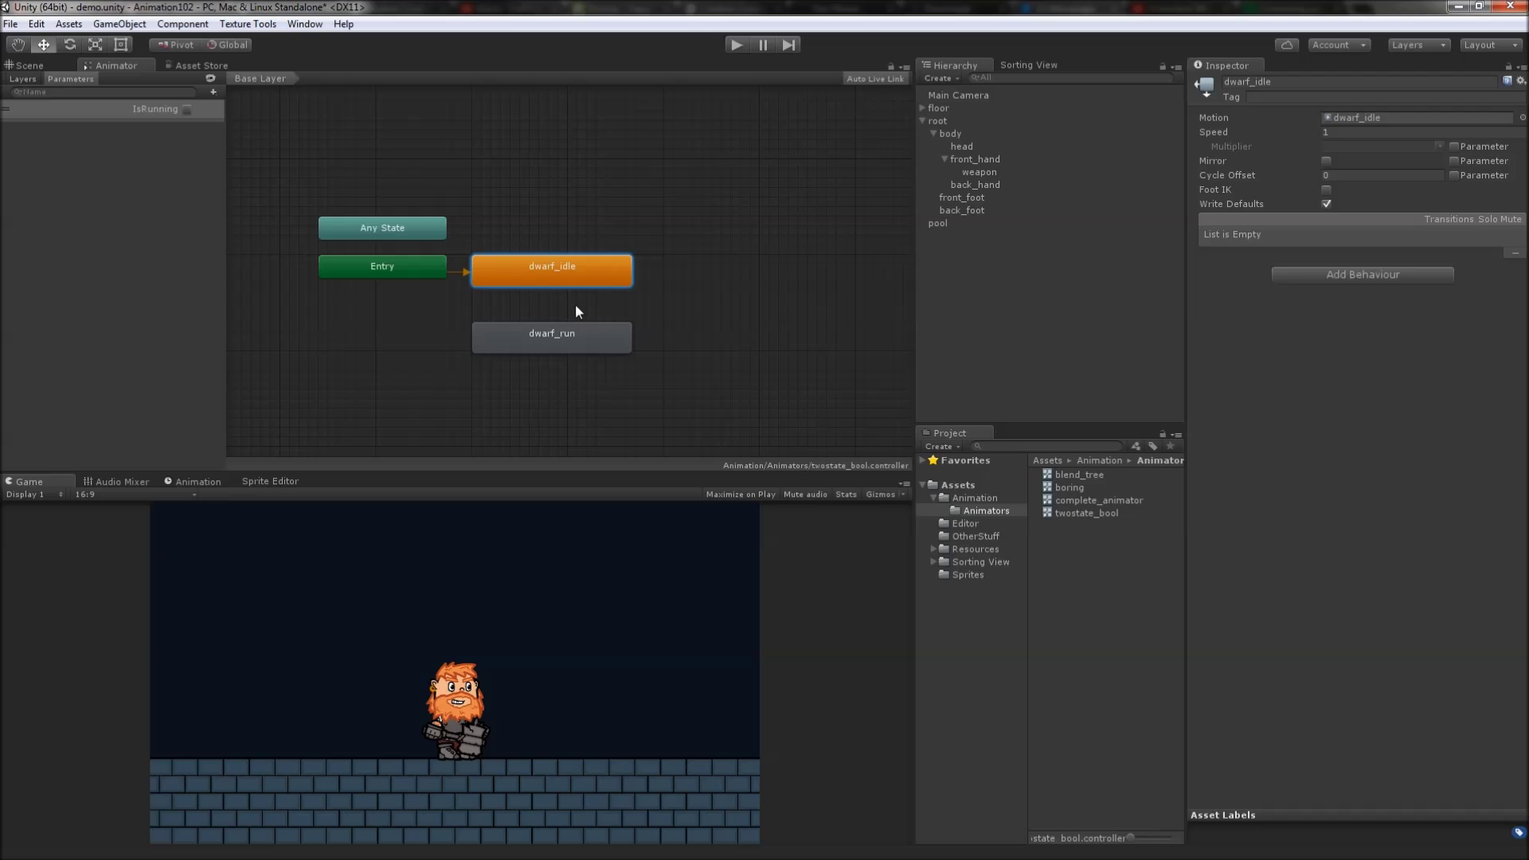
{"action": "left_click", "coordinate": [575, 344]}
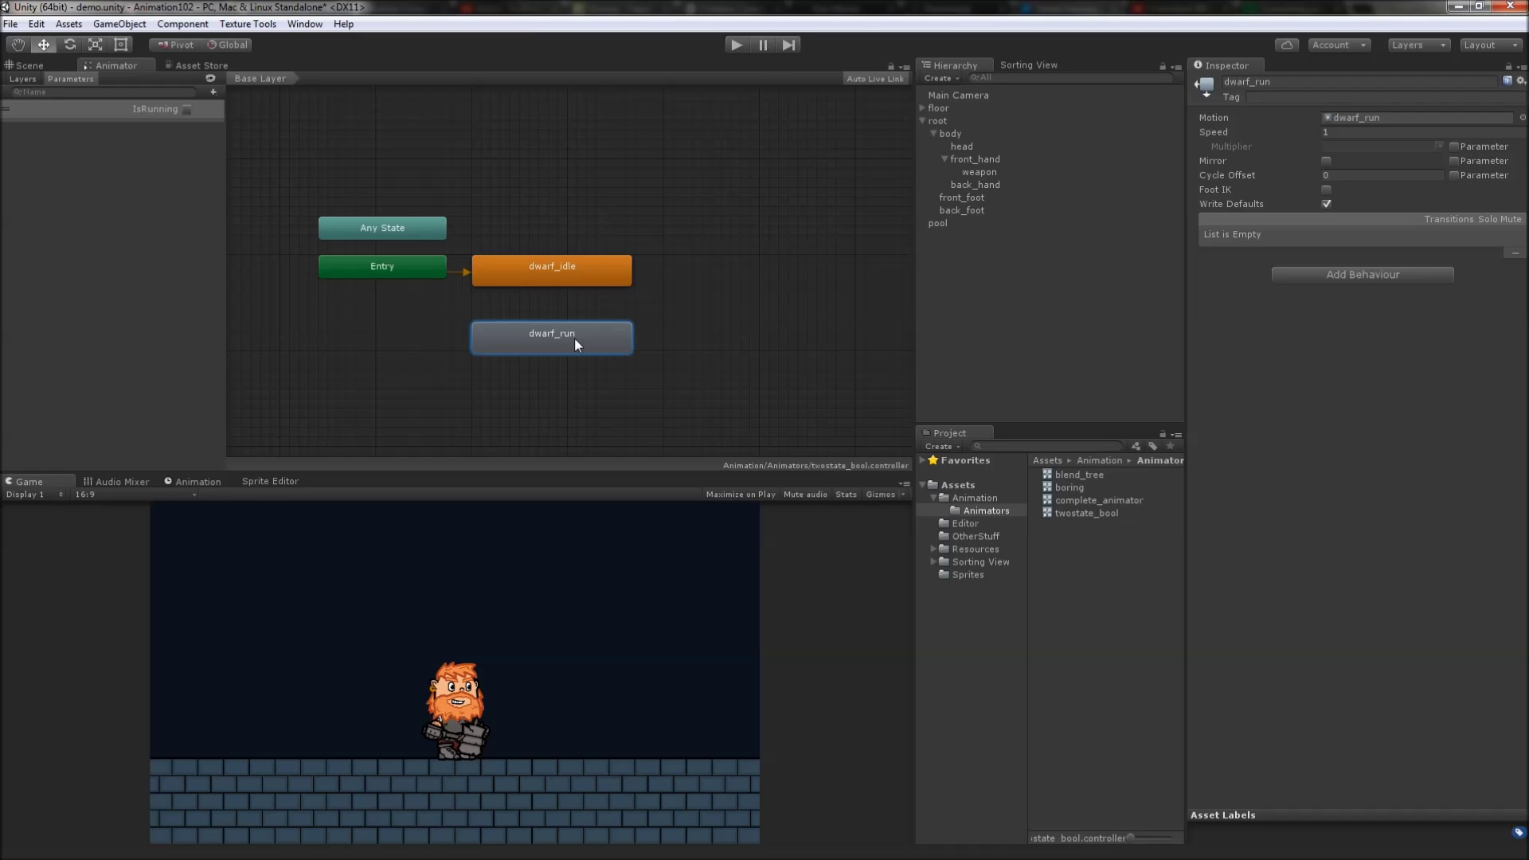
{"action": "left_click", "coordinate": [460, 271]}
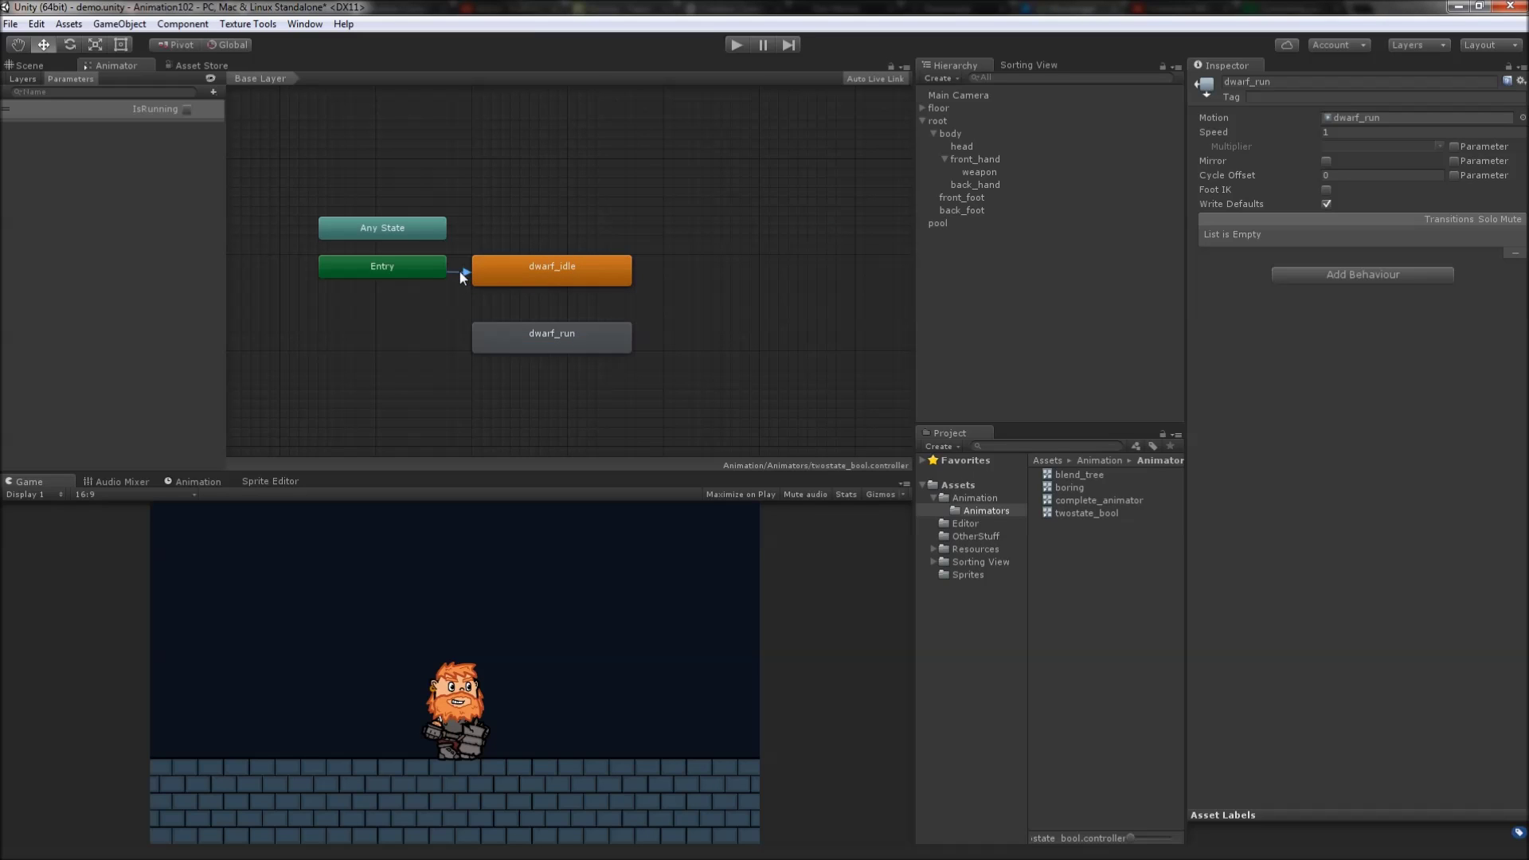
Create a dwarf_idle to dwarf_run transition and select it to view its settings
{"action": "left_click", "coordinate": [503, 269]}
{"action": "right_click", "coordinate": [503, 269]}
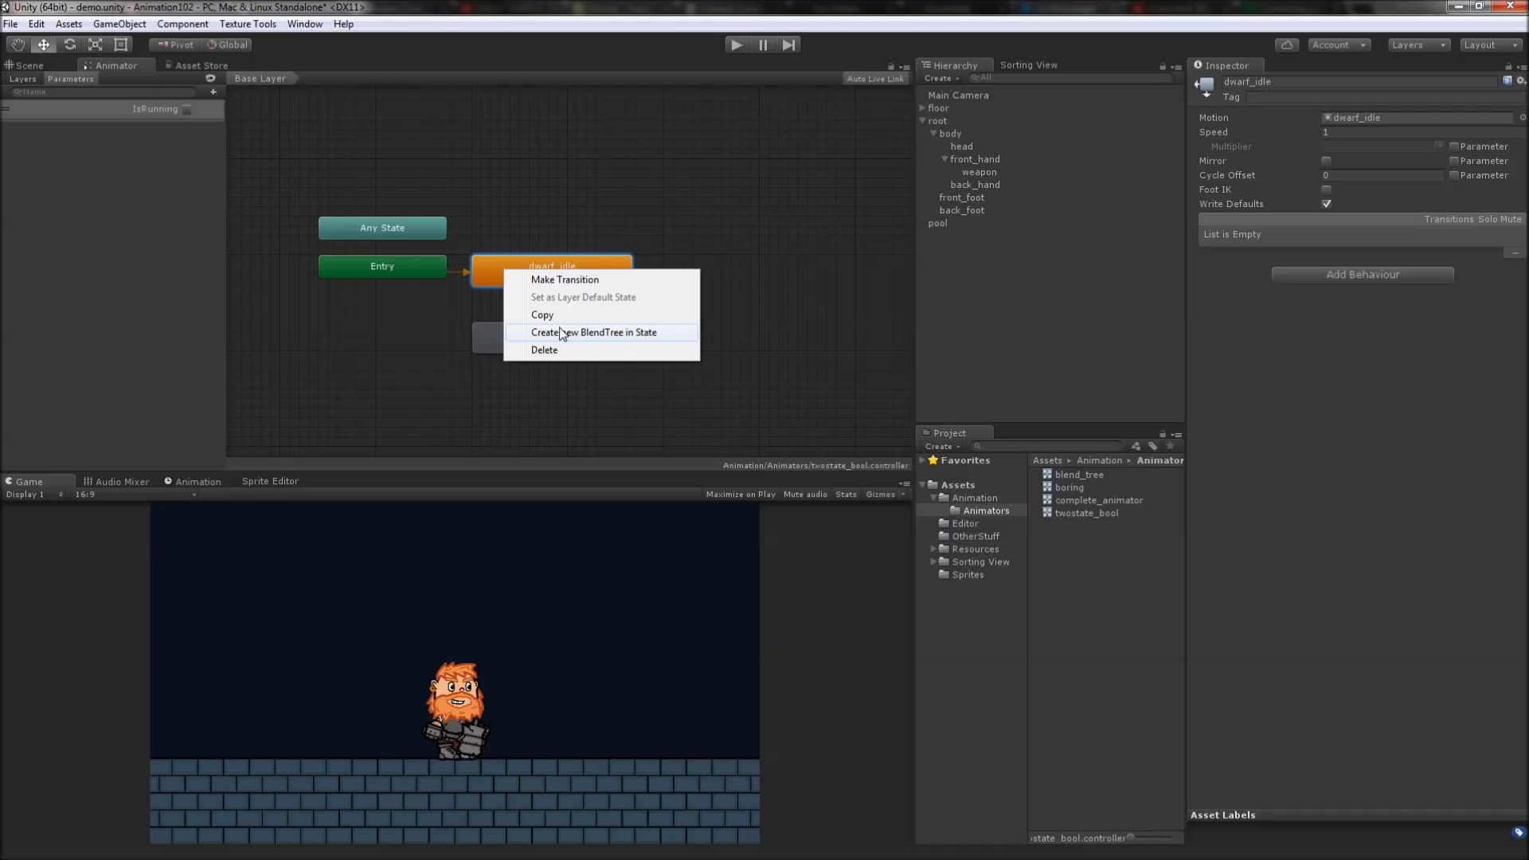
{"action": "left_click", "coordinate": [774, 274]}
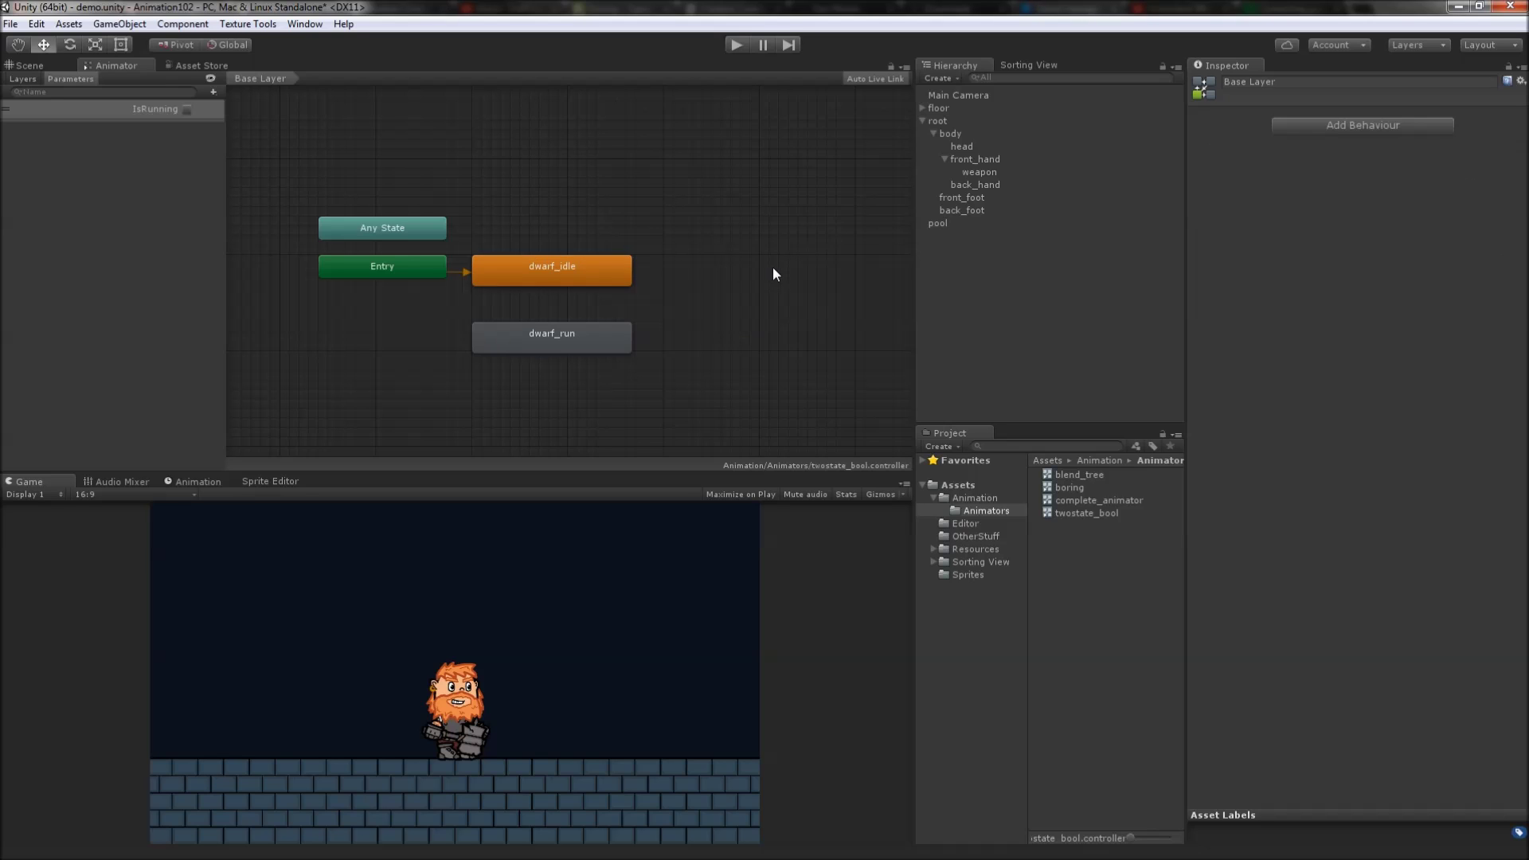
{"action": "right_click", "coordinate": [556, 273]}
{"action": "left_click", "coordinate": [566, 278]}
{"action": "left_click", "coordinate": [551, 328]}
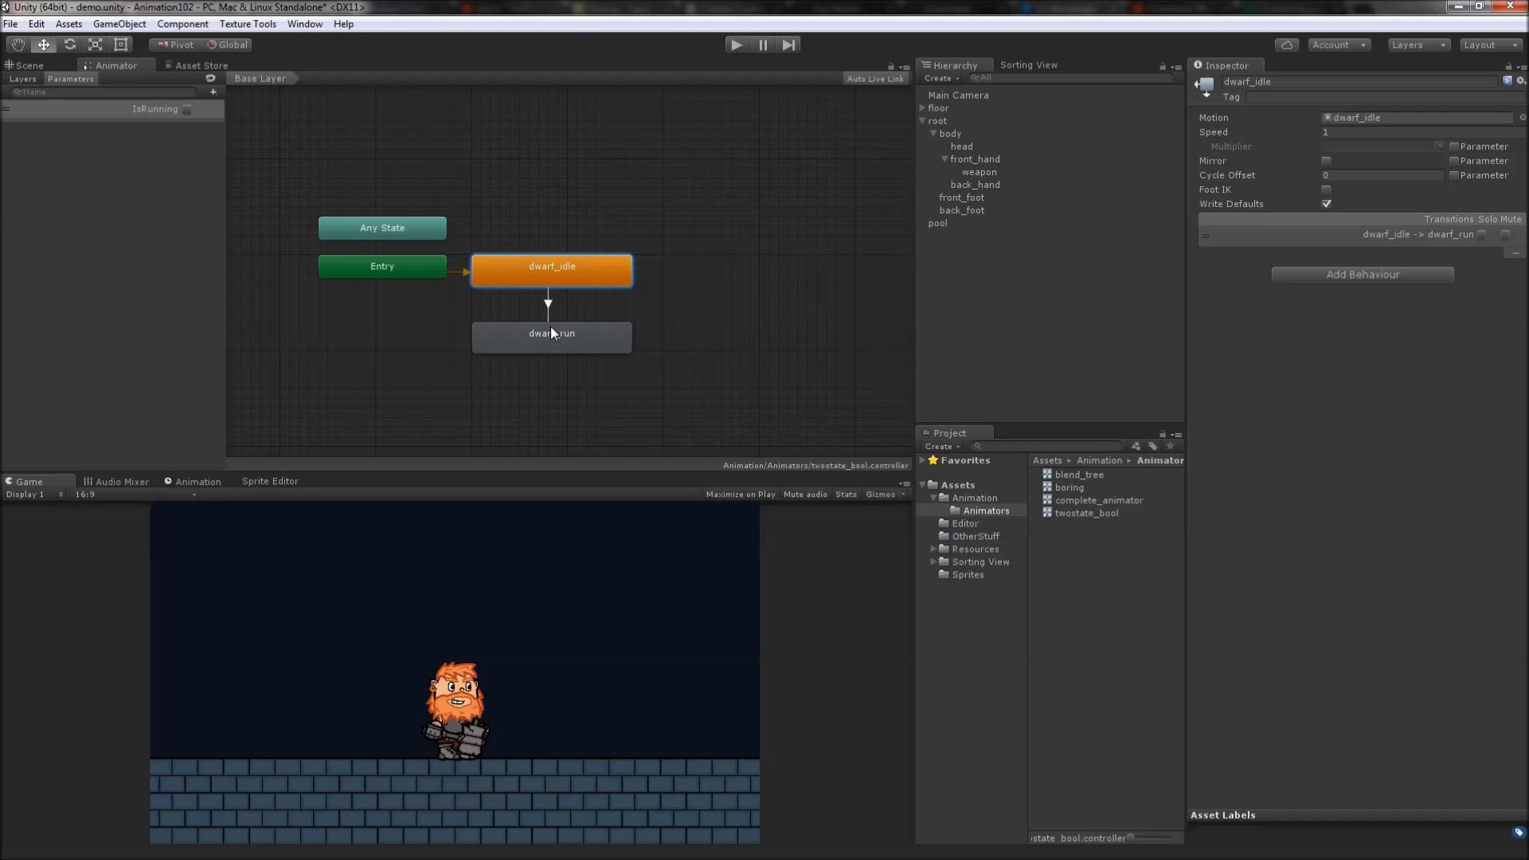
{"action": "left_click", "coordinate": [552, 305]}
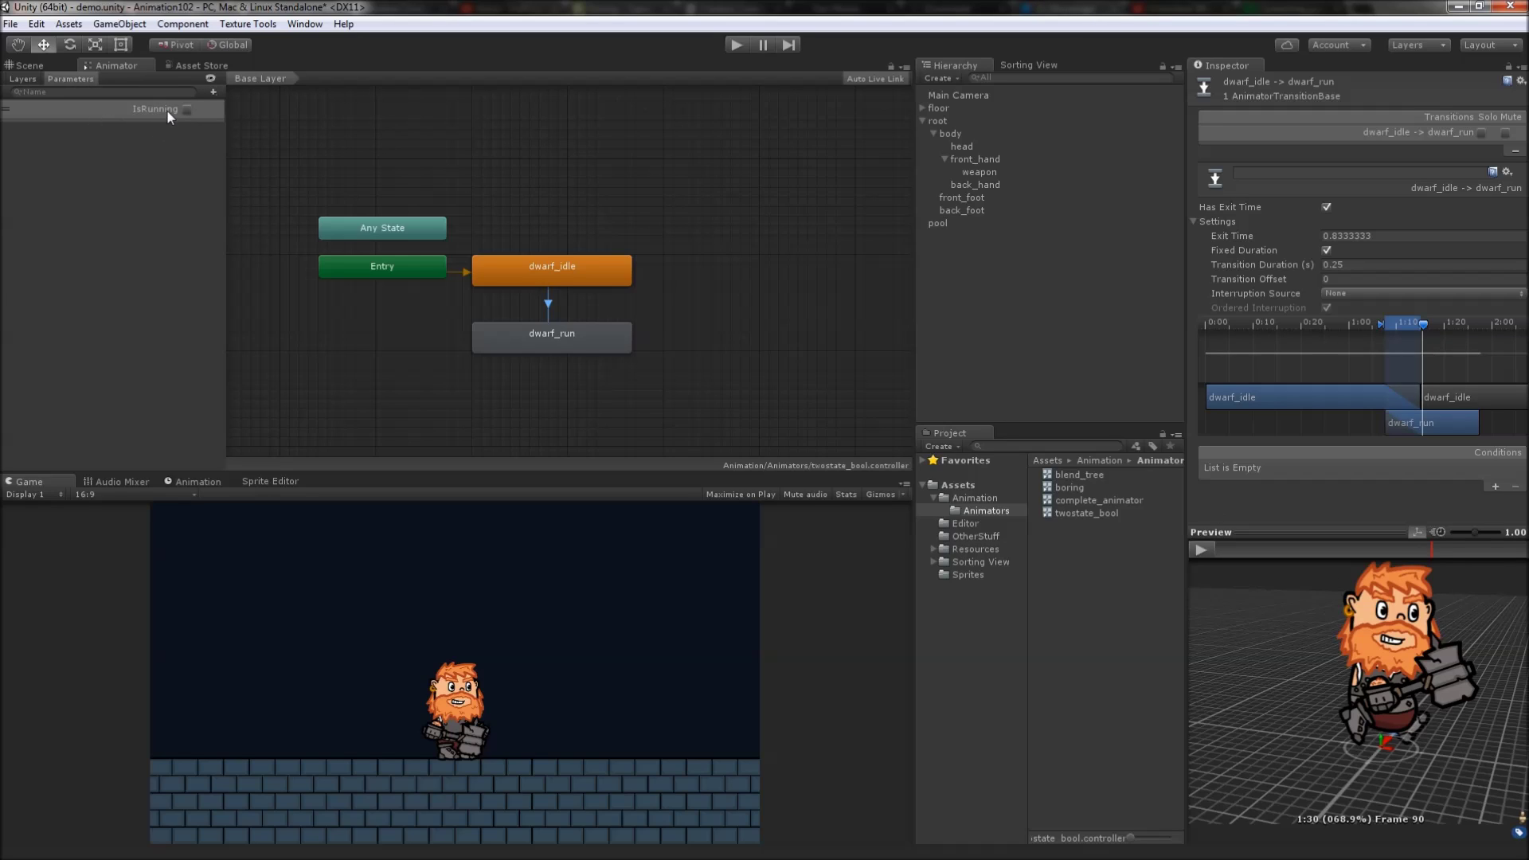
Make the idle-to-run transition fire on IsRunning true with no exit time
{"action": "left_click", "coordinate": [1494, 486]}
{"action": "left_click", "coordinate": [1389, 470]}
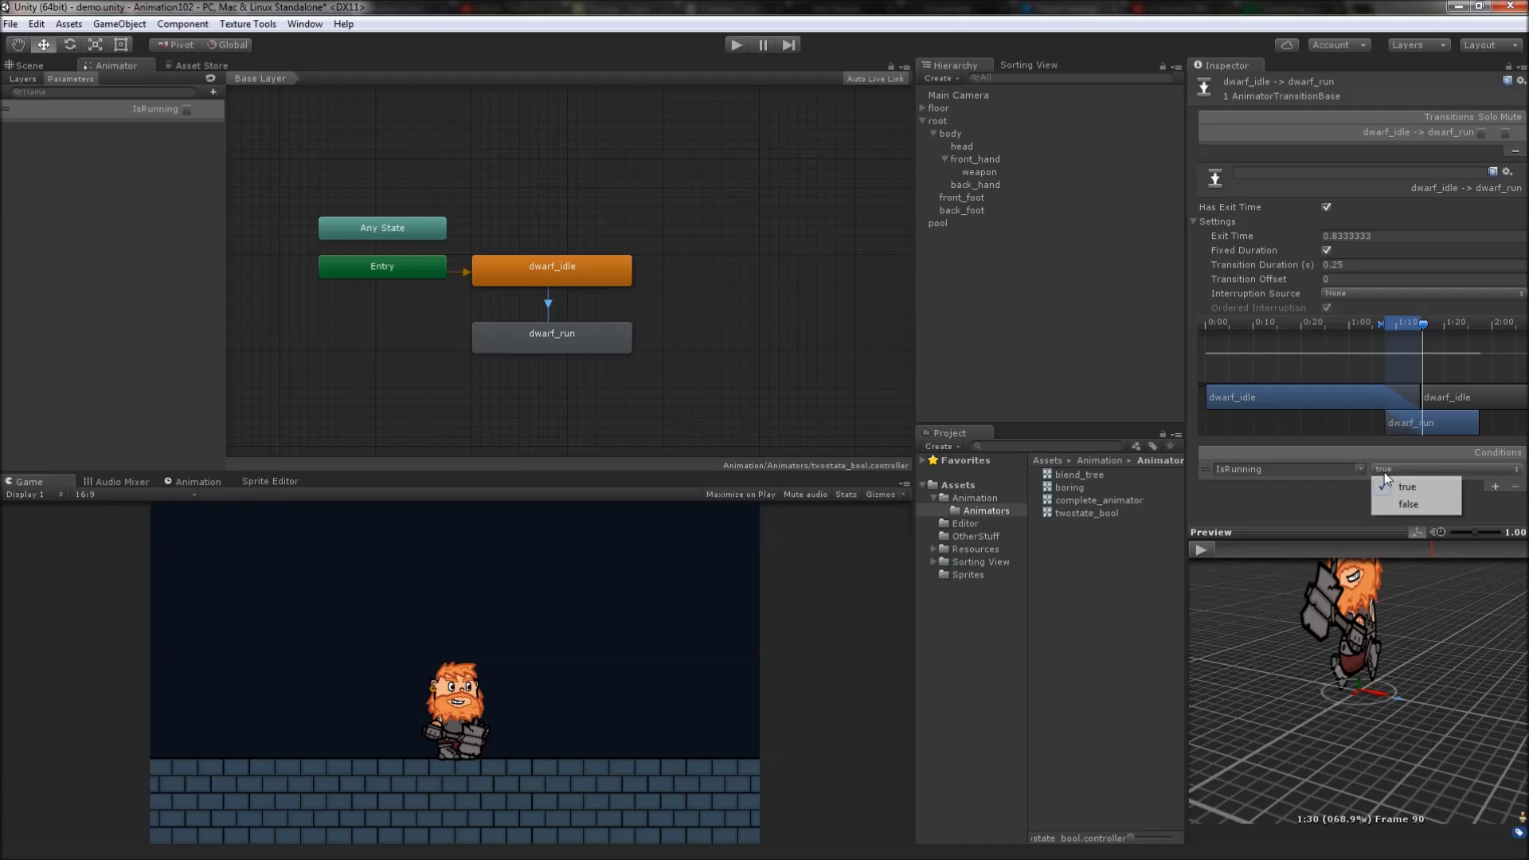
{"action": "left_click", "coordinate": [1342, 485]}
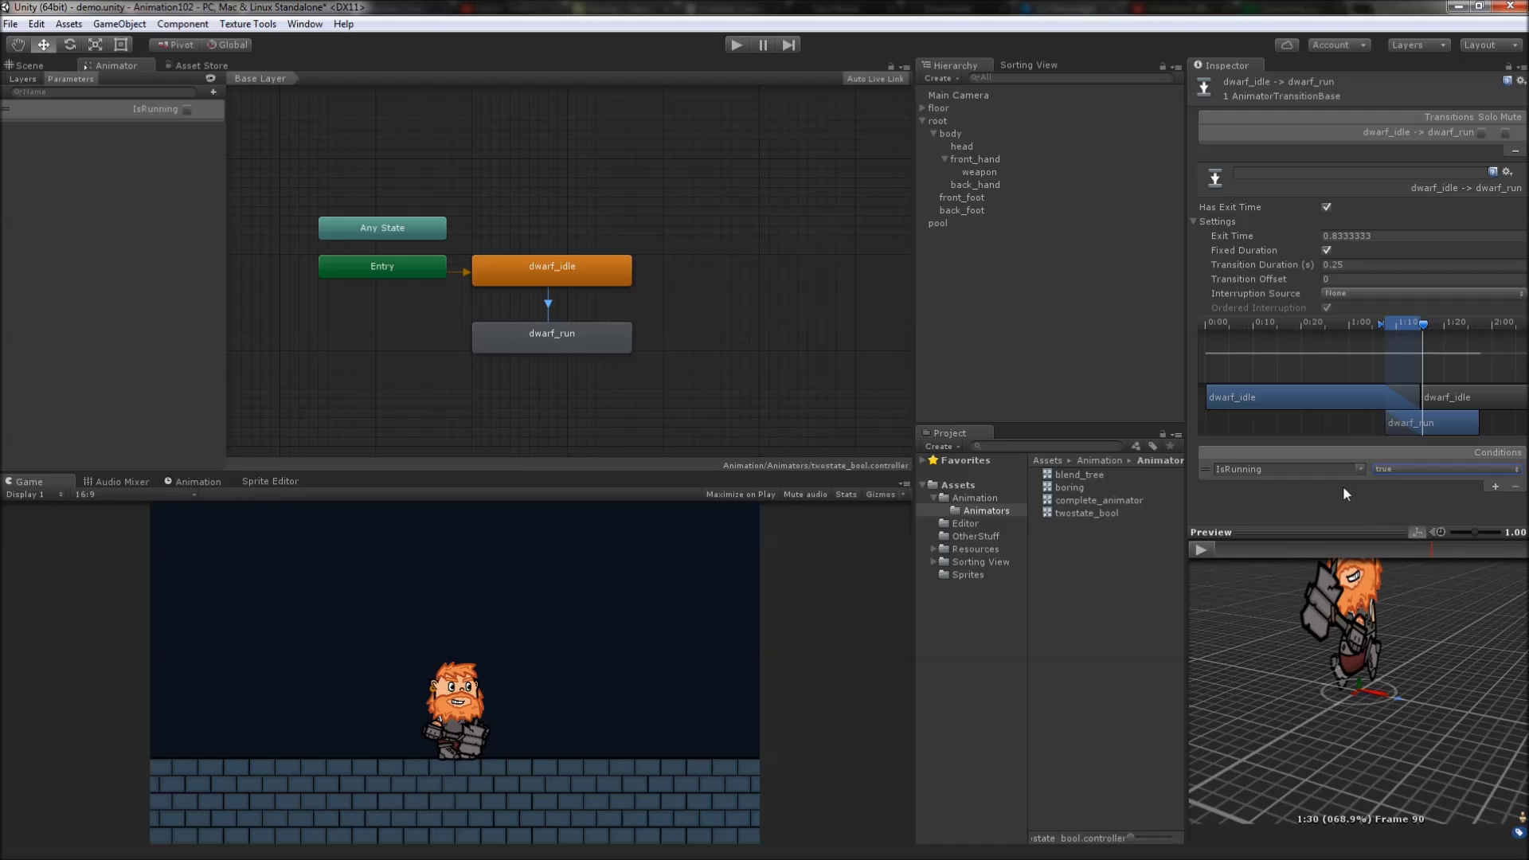
{"action": "left_click", "coordinate": [1325, 207]}
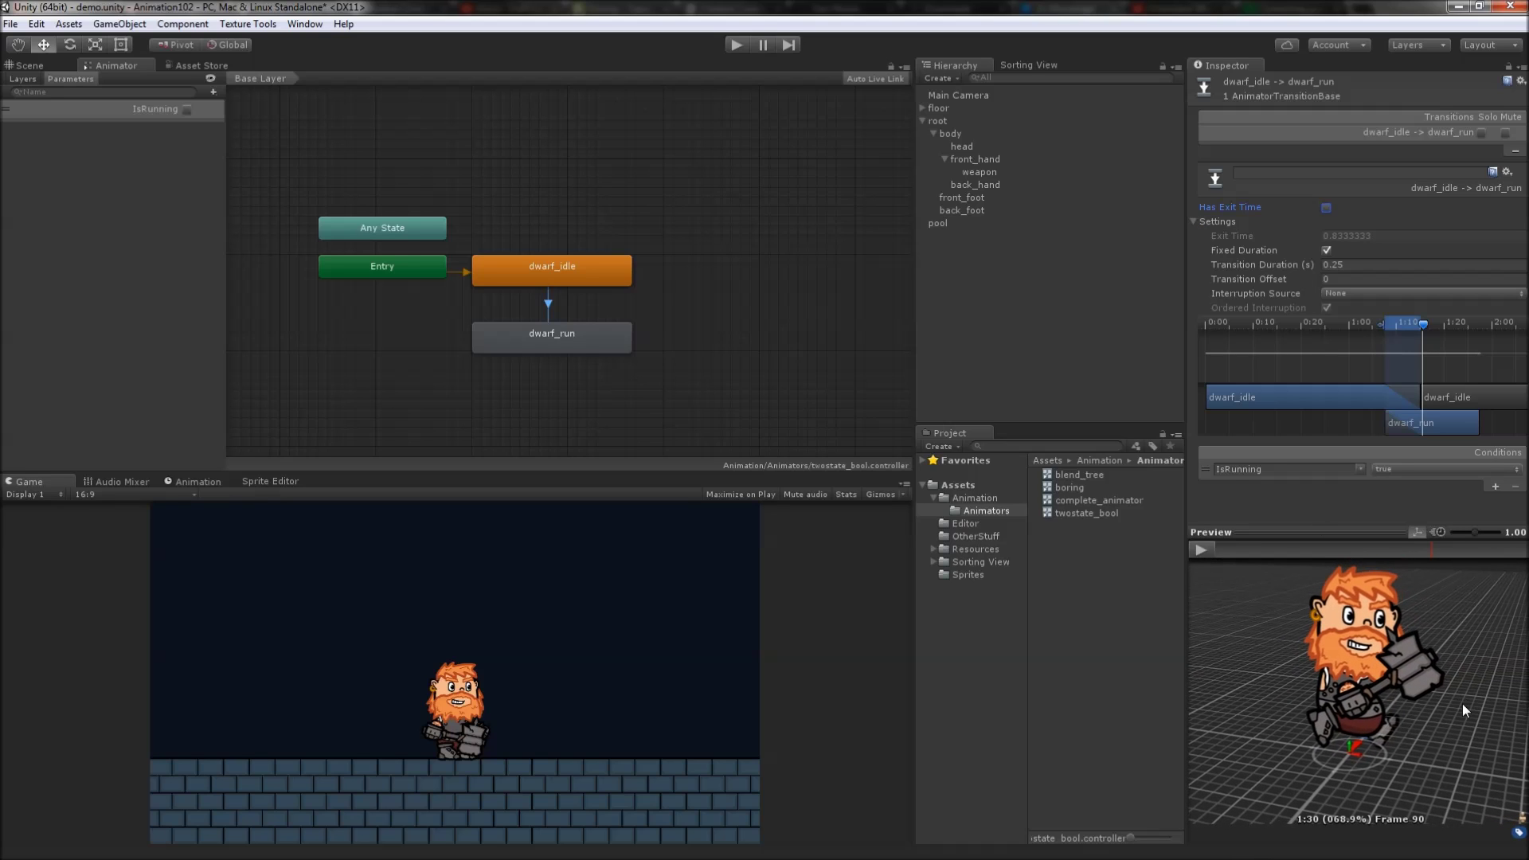
Add a dwarf_run to dwarf_idle transition without exit time, conditioned on IsRunning false
{"action": "right_click", "coordinate": [587, 329]}
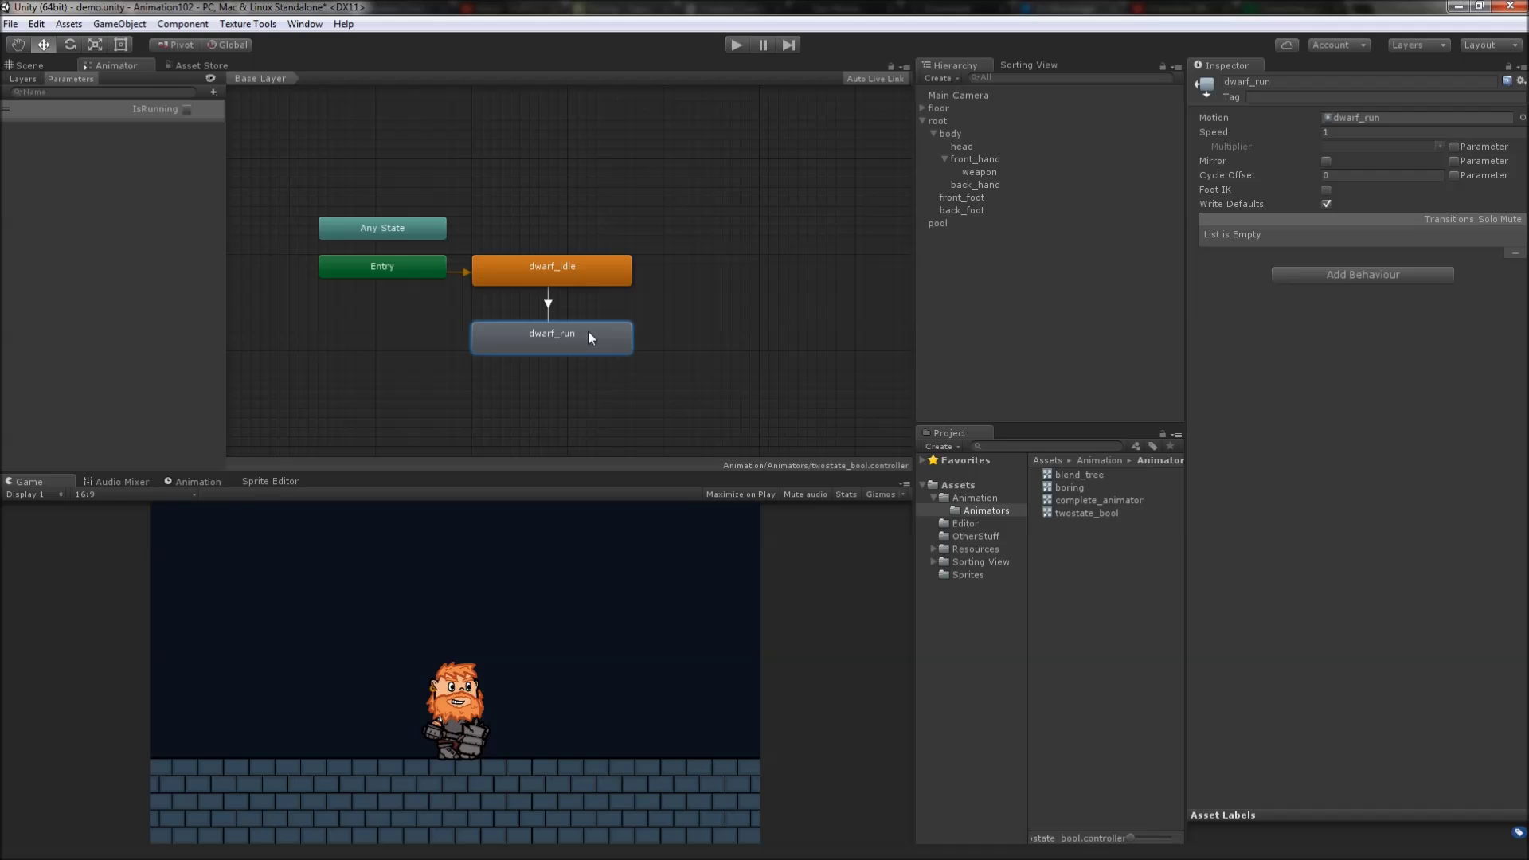
{"action": "left_click", "coordinate": [624, 342]}
{"action": "left_click", "coordinate": [593, 275]}
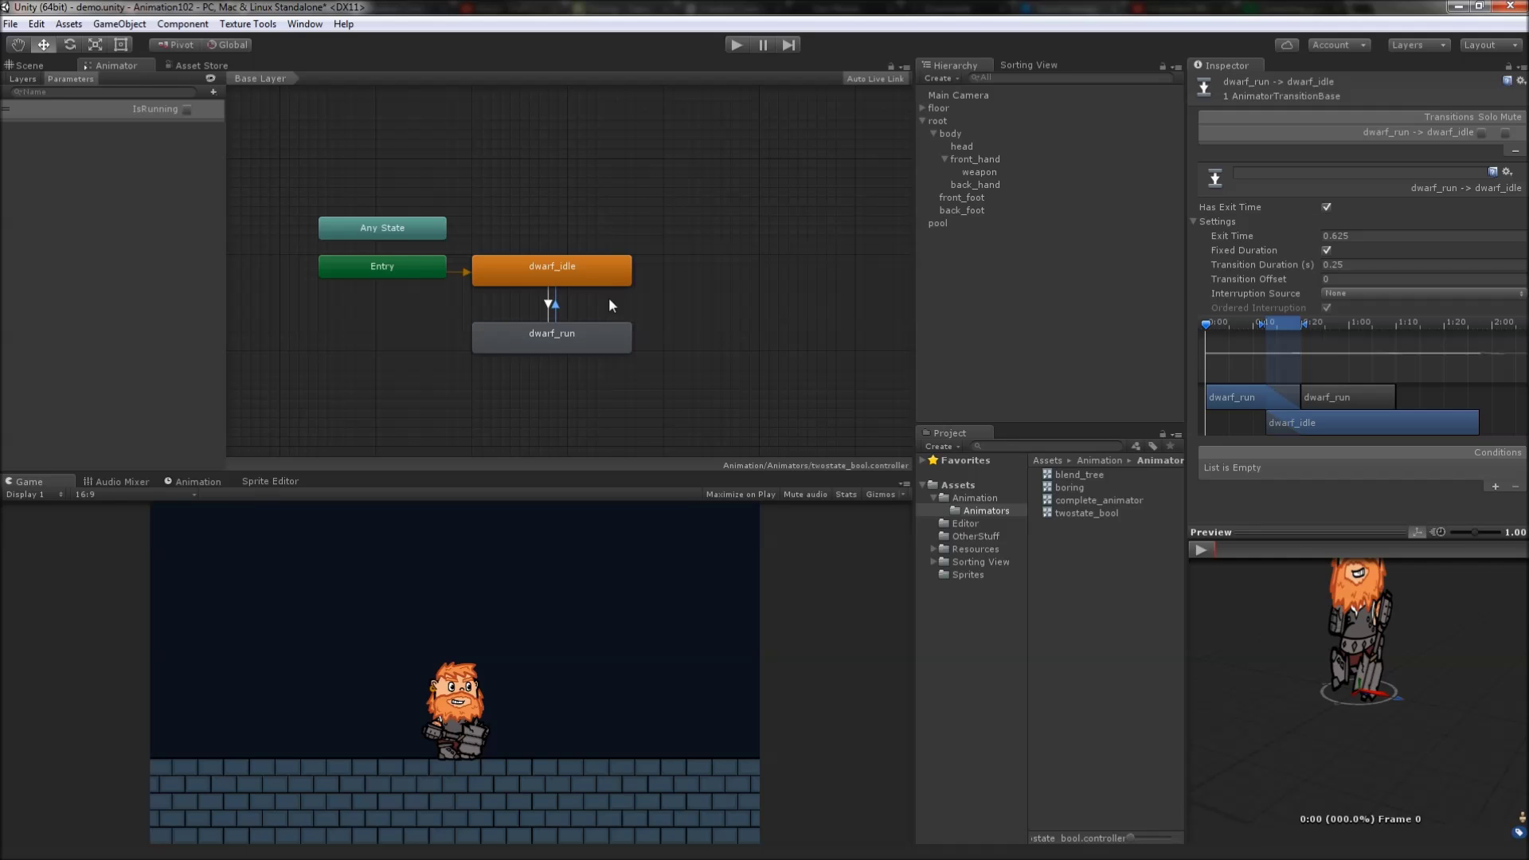
{"action": "left_click", "coordinate": [1325, 208]}
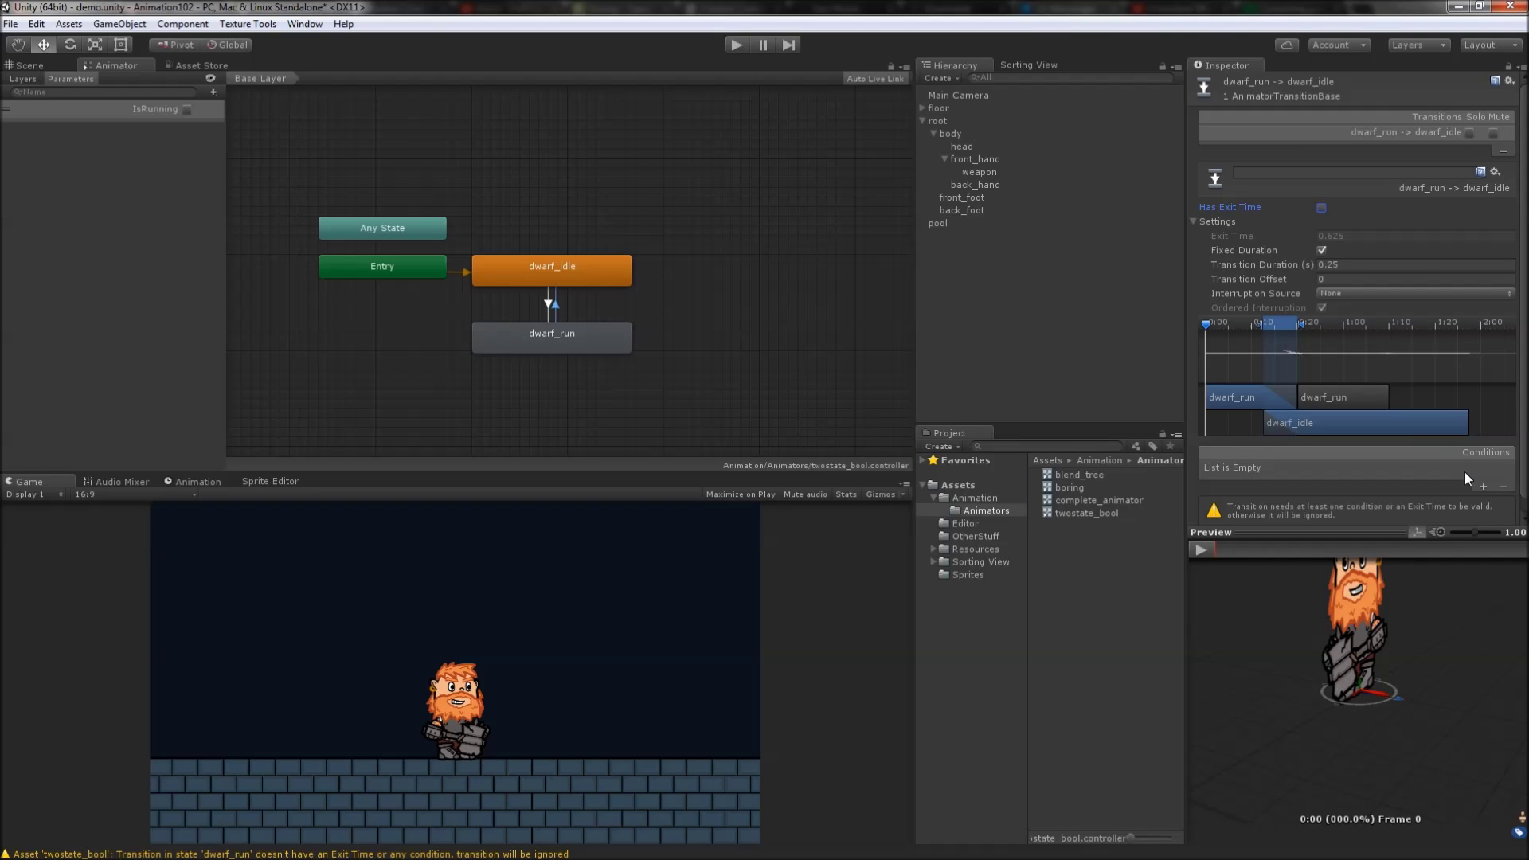
{"action": "left_click", "coordinate": [1483, 486]}
{"action": "left_click", "coordinate": [1376, 468]}
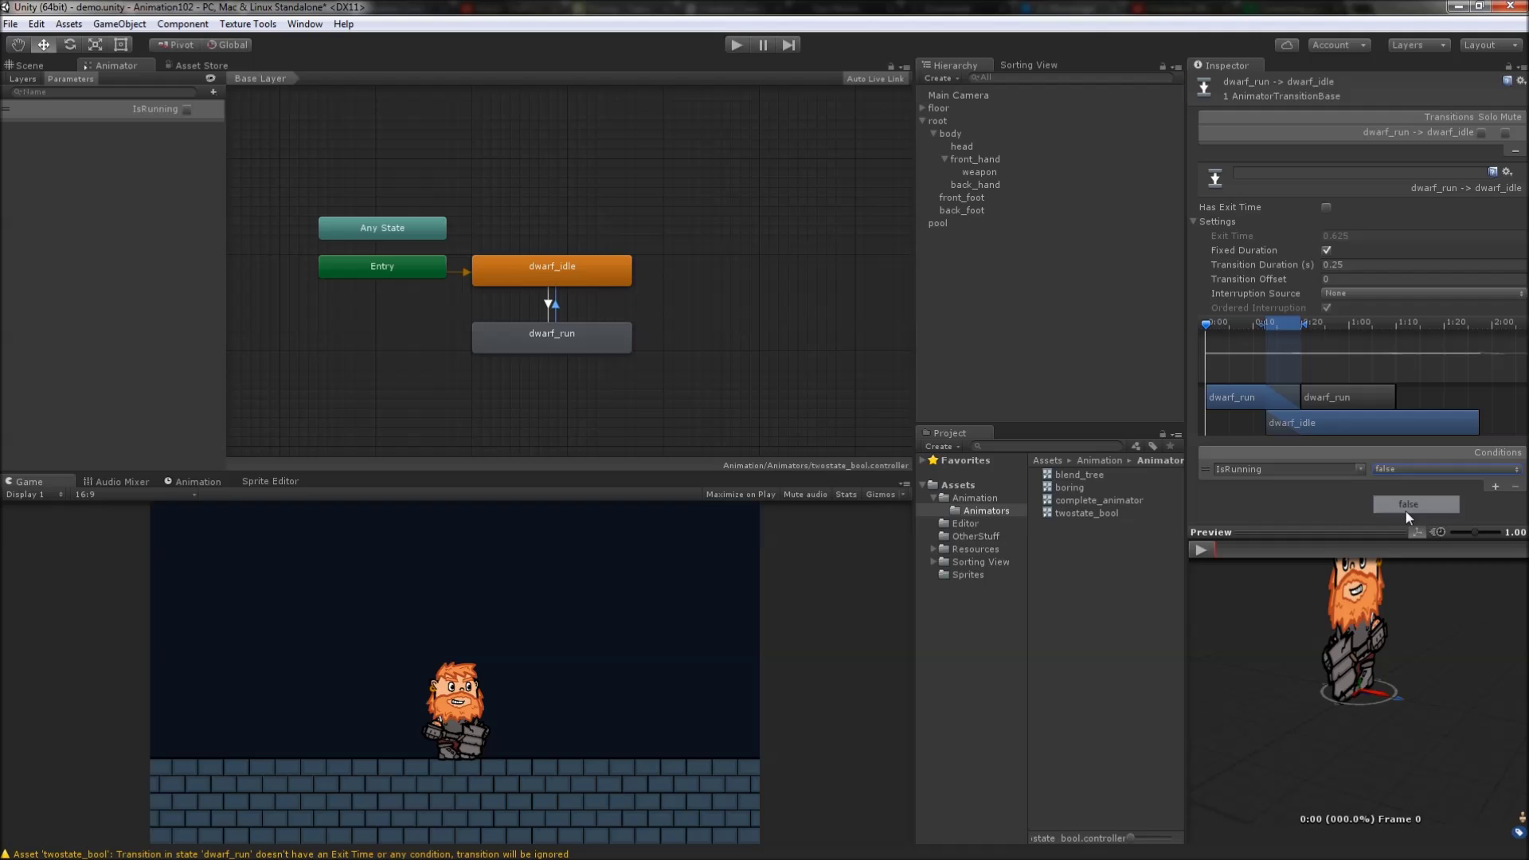
{"action": "left_click", "coordinate": [1406, 511]}
In Play mode, select root and toggle IsRunning on and off twice to switch between running and idle
{"action": "key", "text": "ctrl+p"}
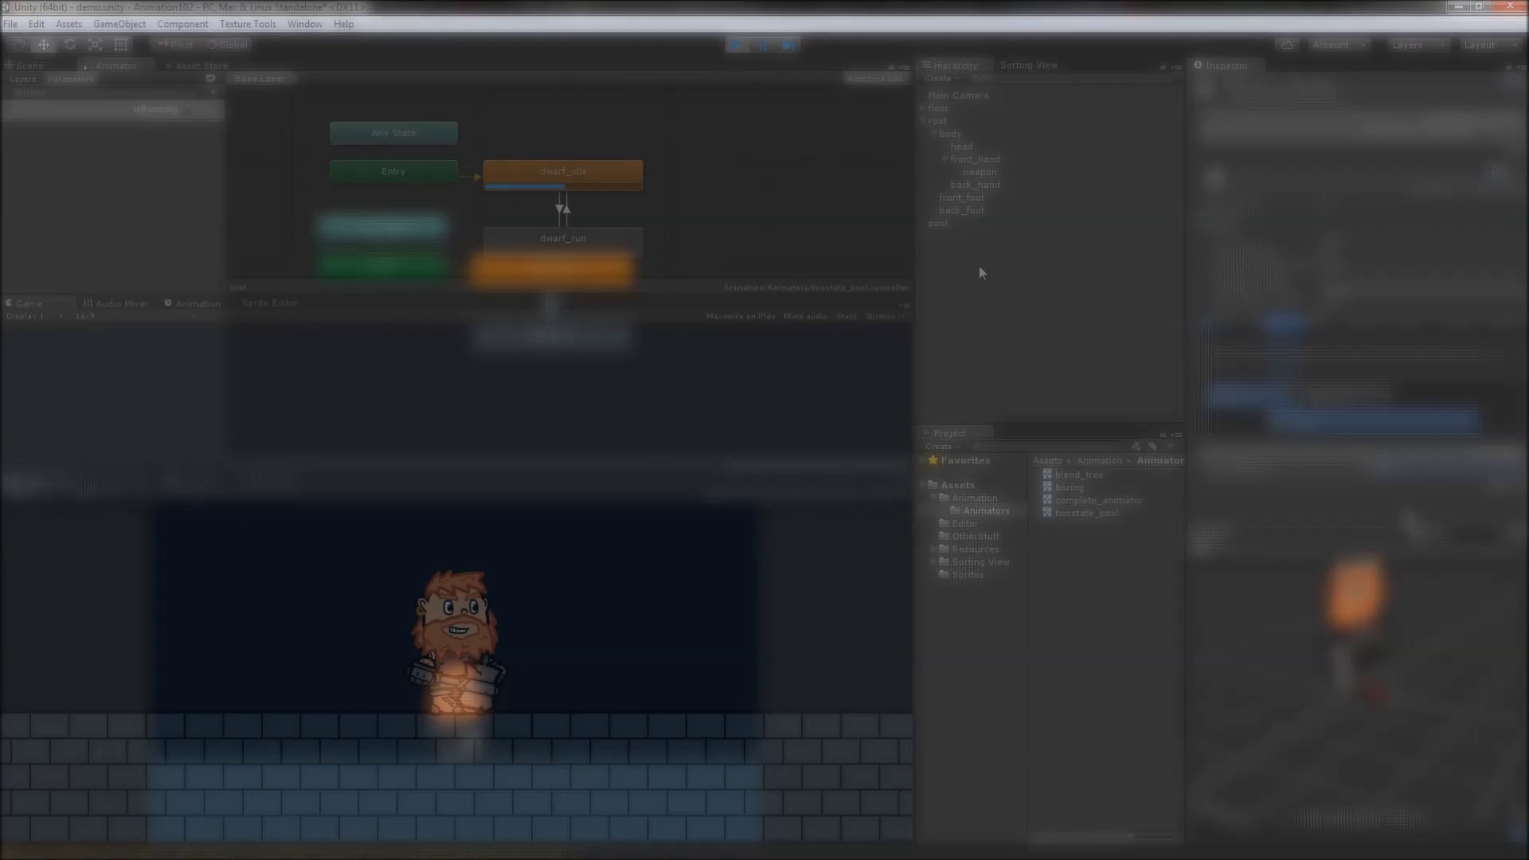
{"action": "left_click", "coordinate": [939, 120]}
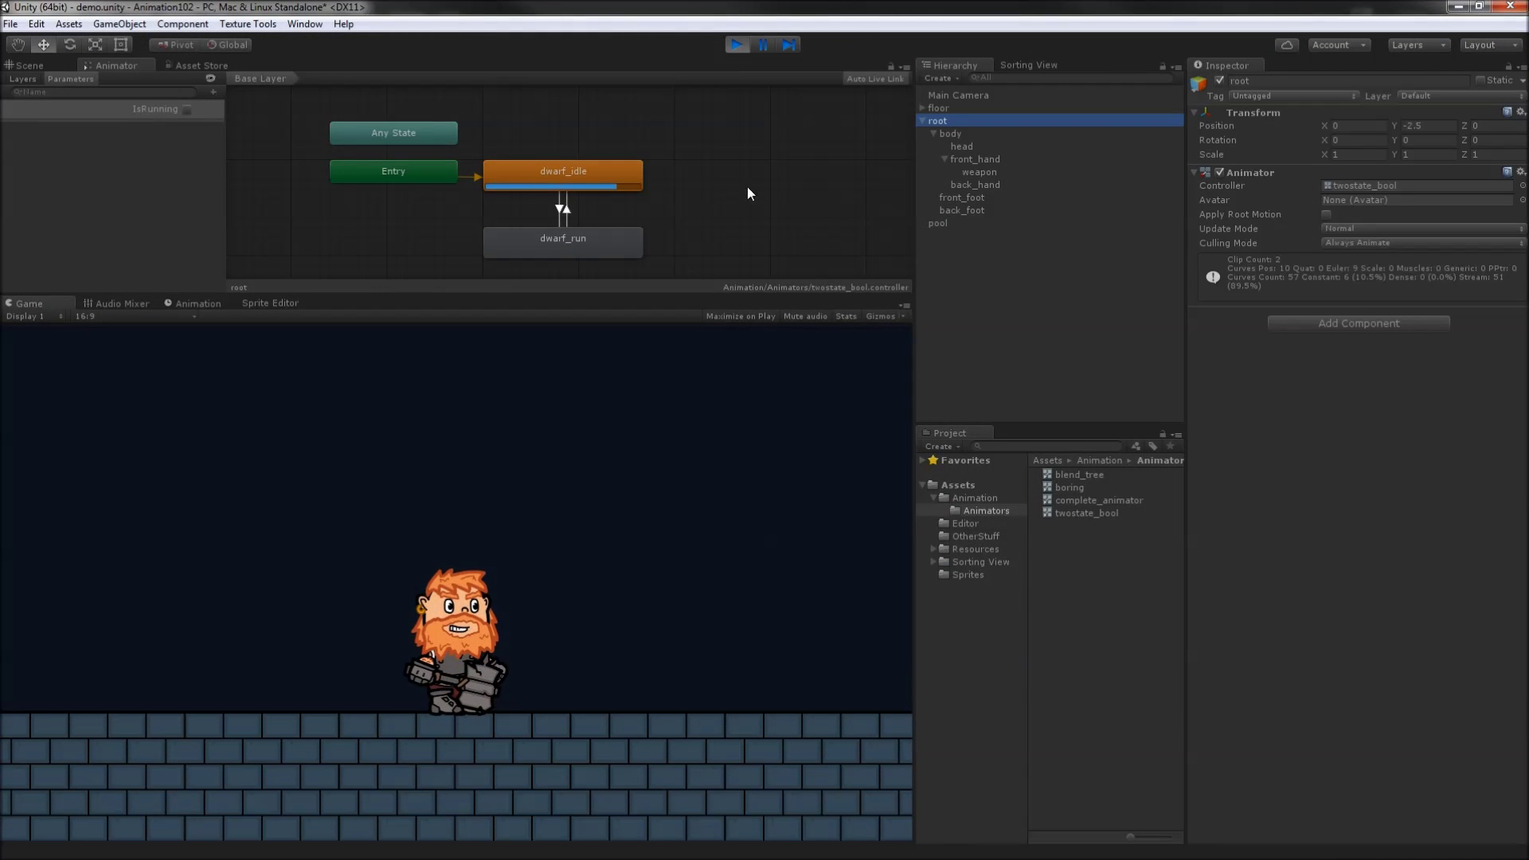
{"action": "left_click", "coordinate": [186, 109]}
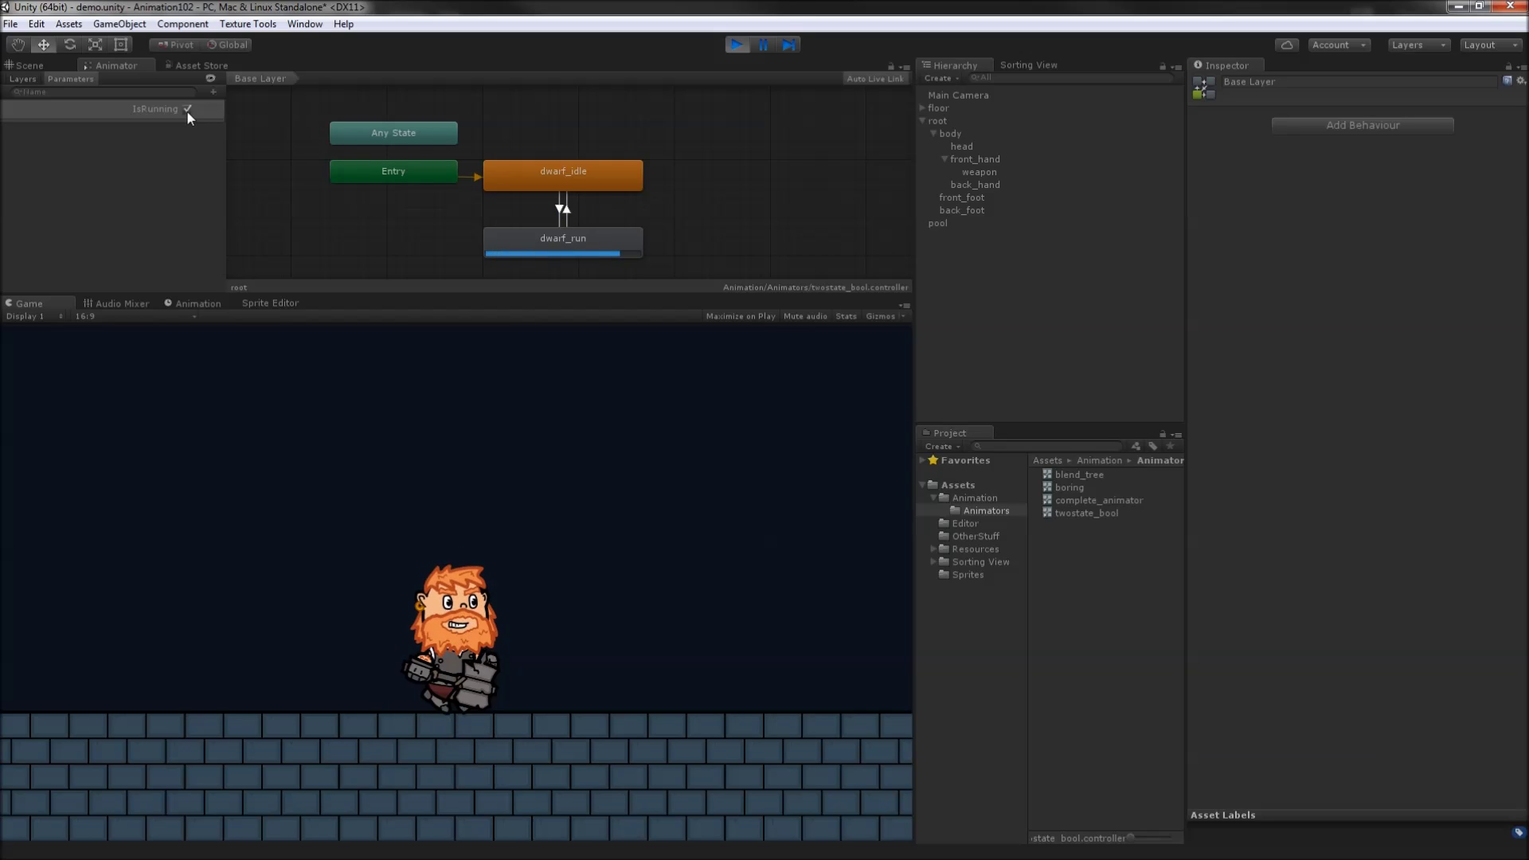
{"action": "left_click", "coordinate": [187, 109]}
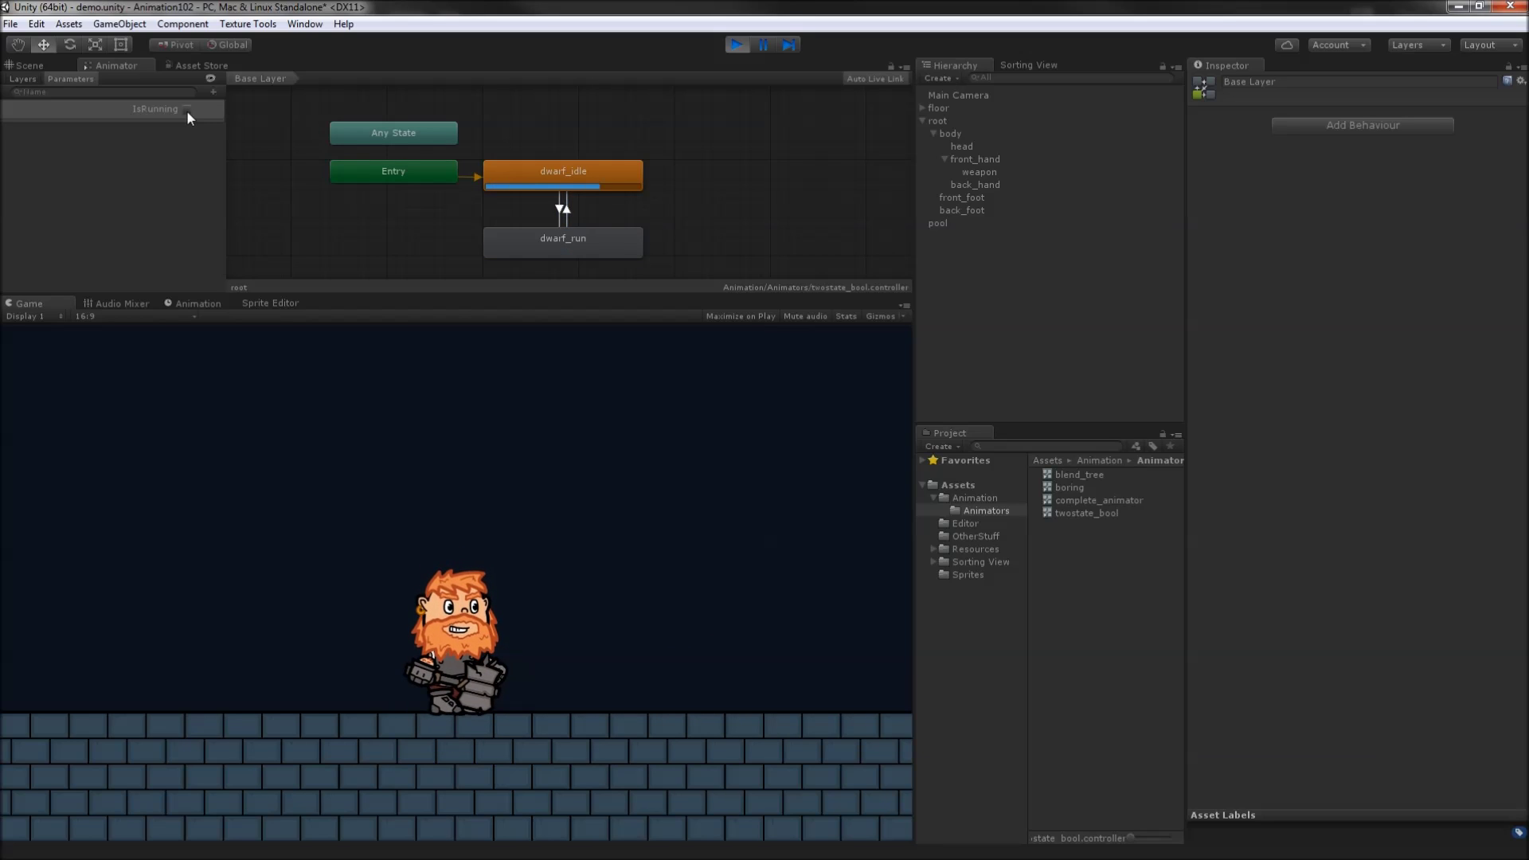
{"action": "left_click", "coordinate": [187, 109]}
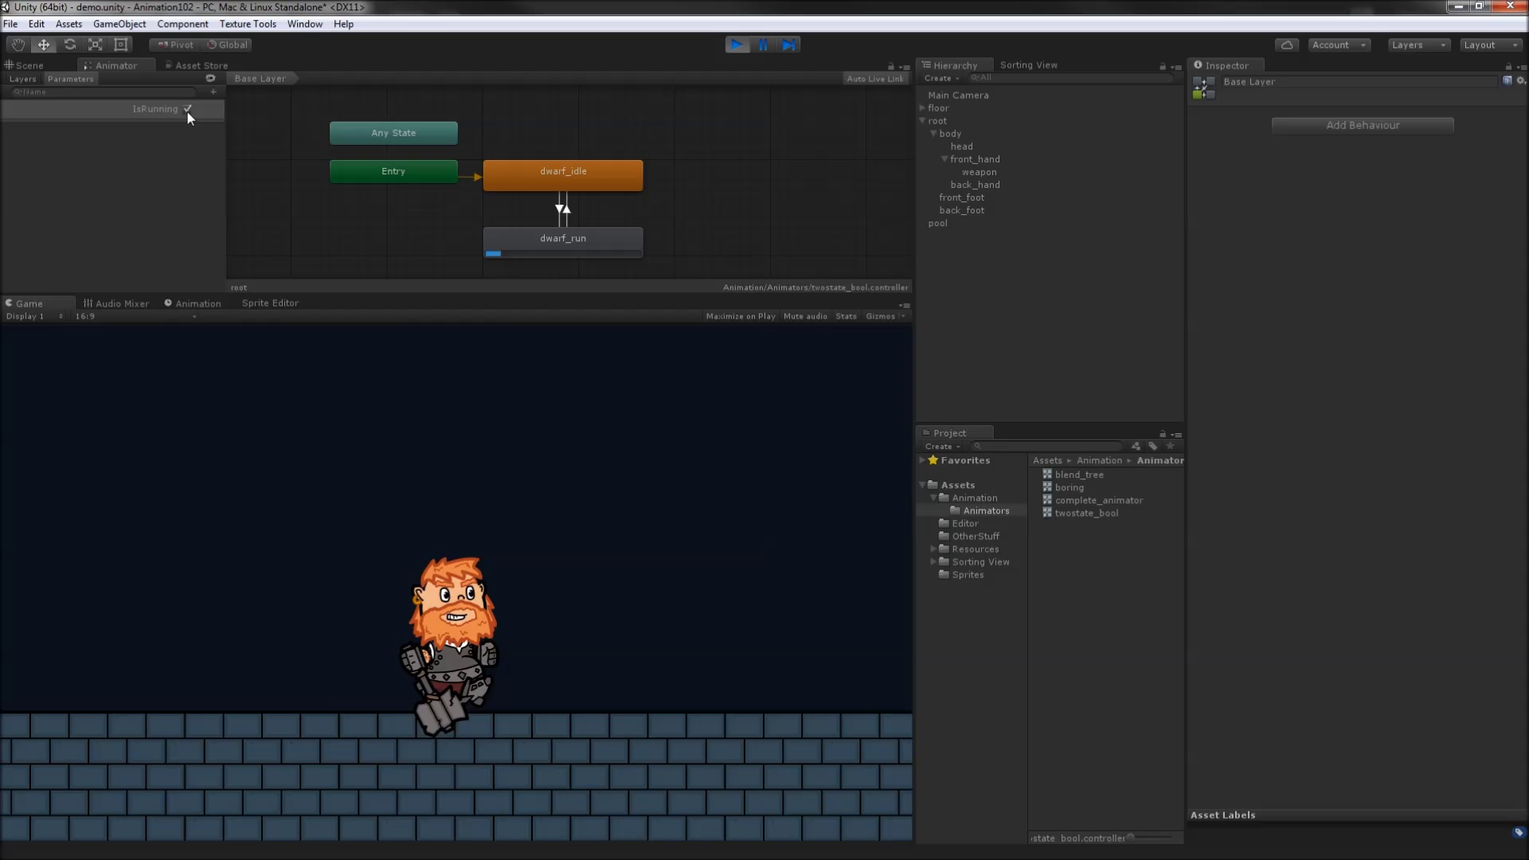
{"action": "left_click", "coordinate": [186, 109]}
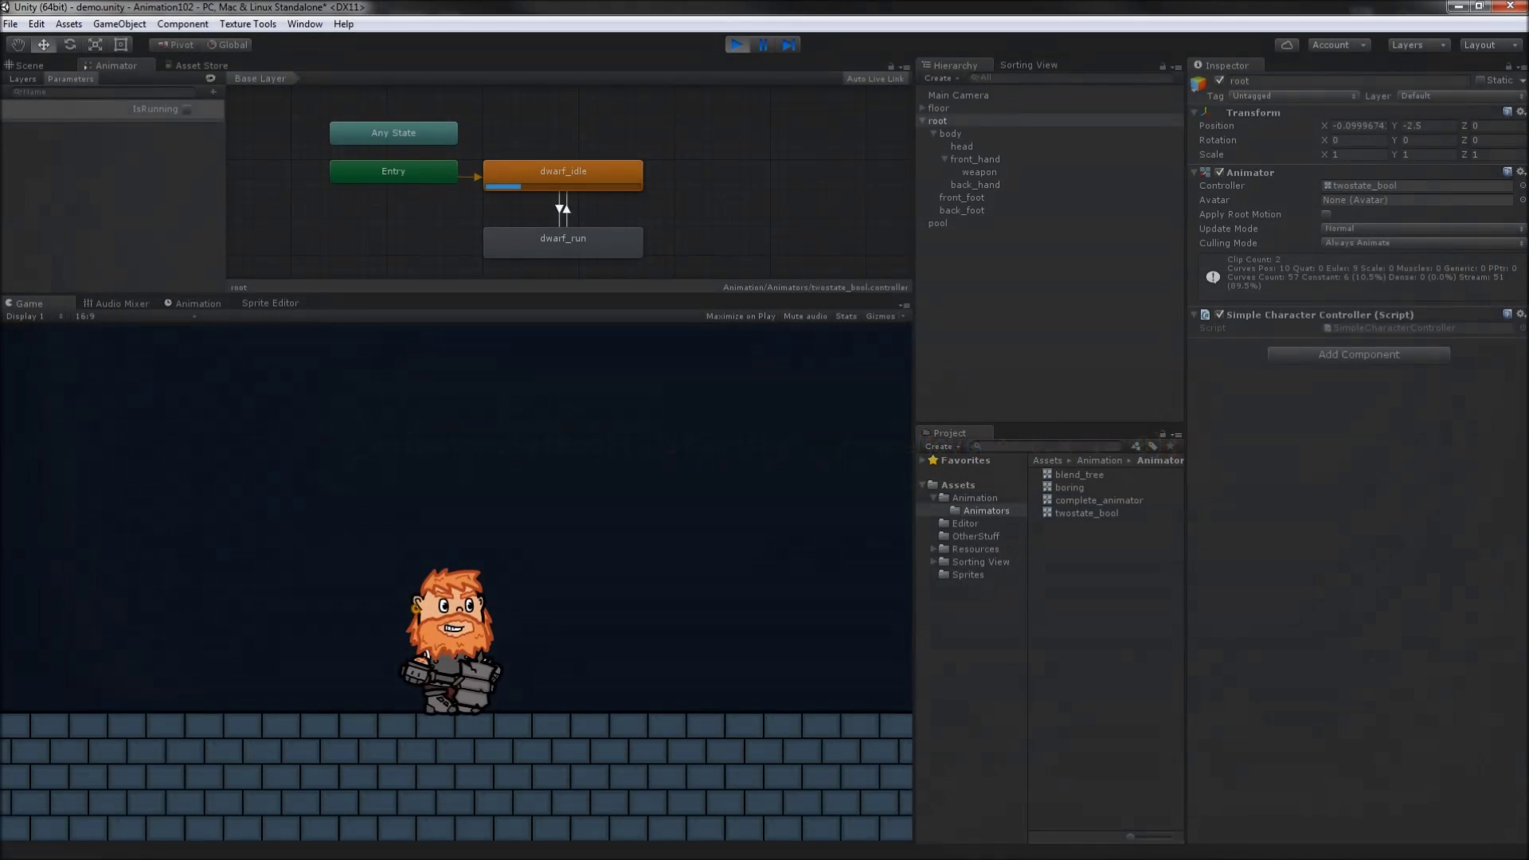
Run the dwarf right and left with the arrow keys, then stop the game
{"action": "key", "text": "Right"}
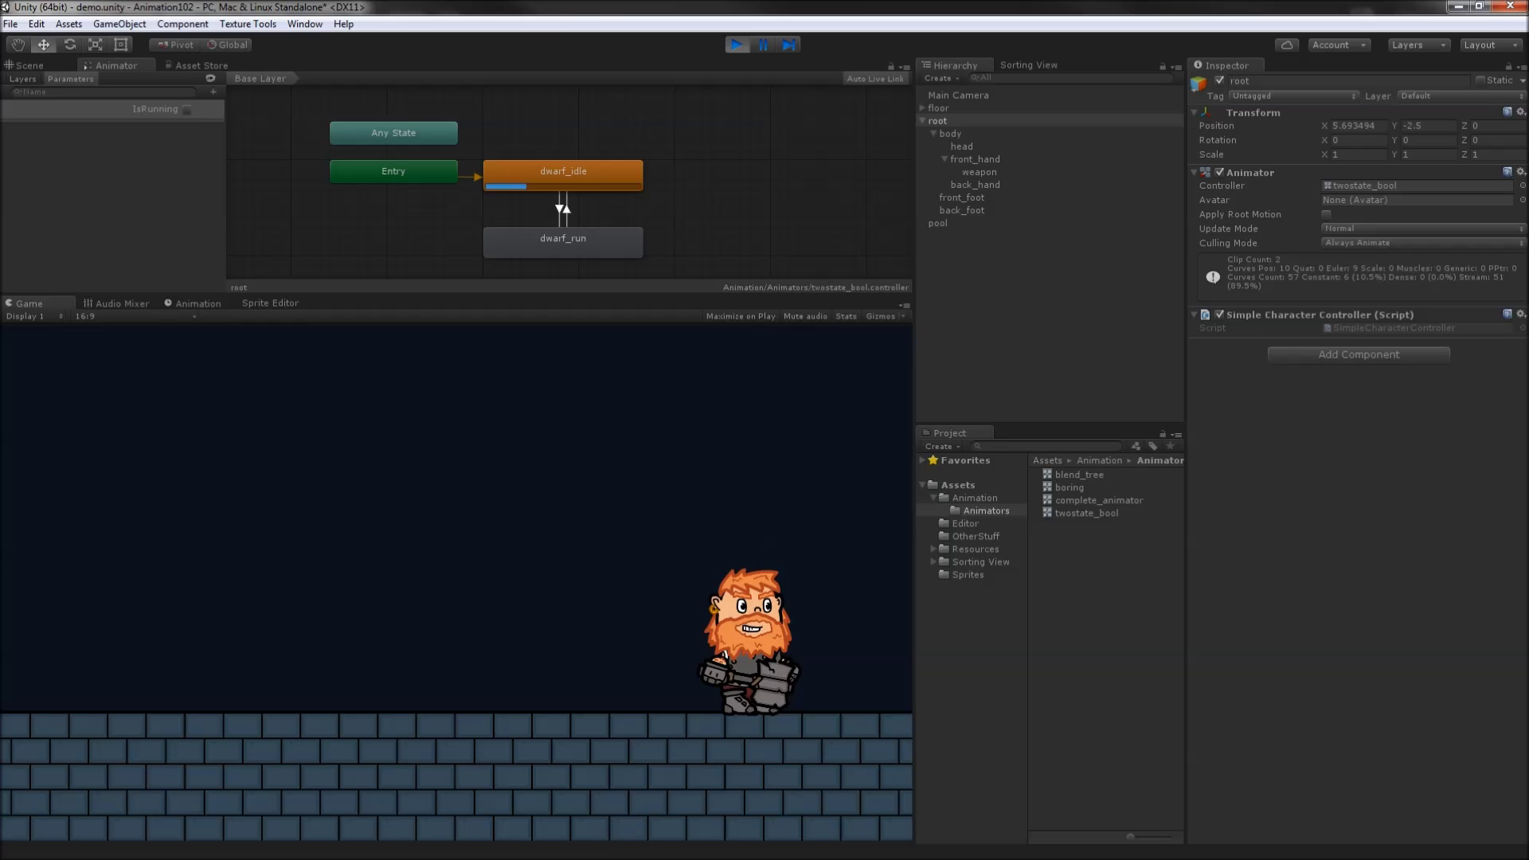
{"action": "key", "text": "Left"}
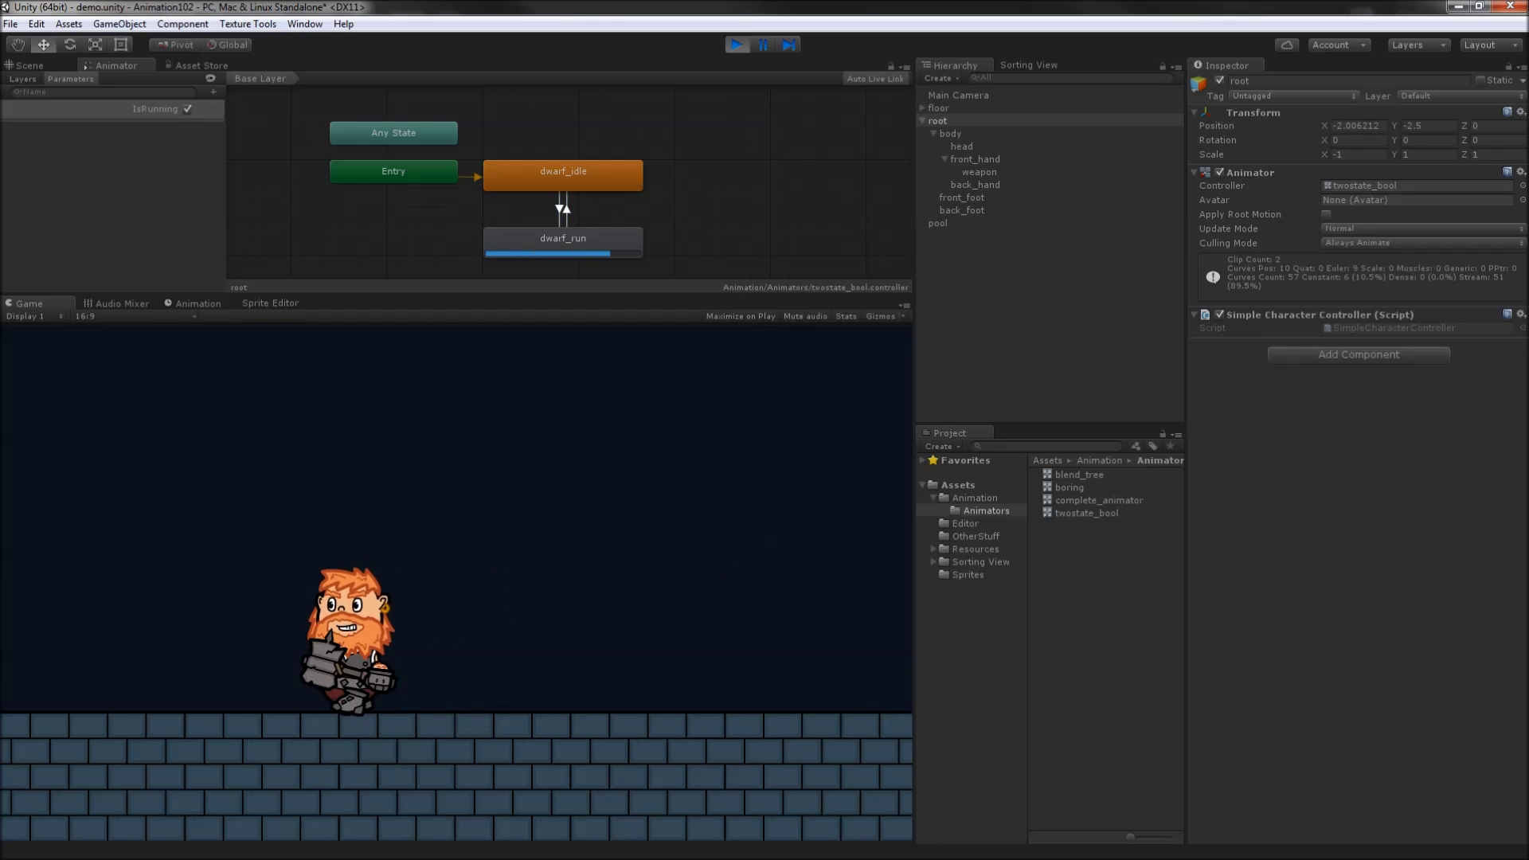
{"action": "key", "text": "Right"}
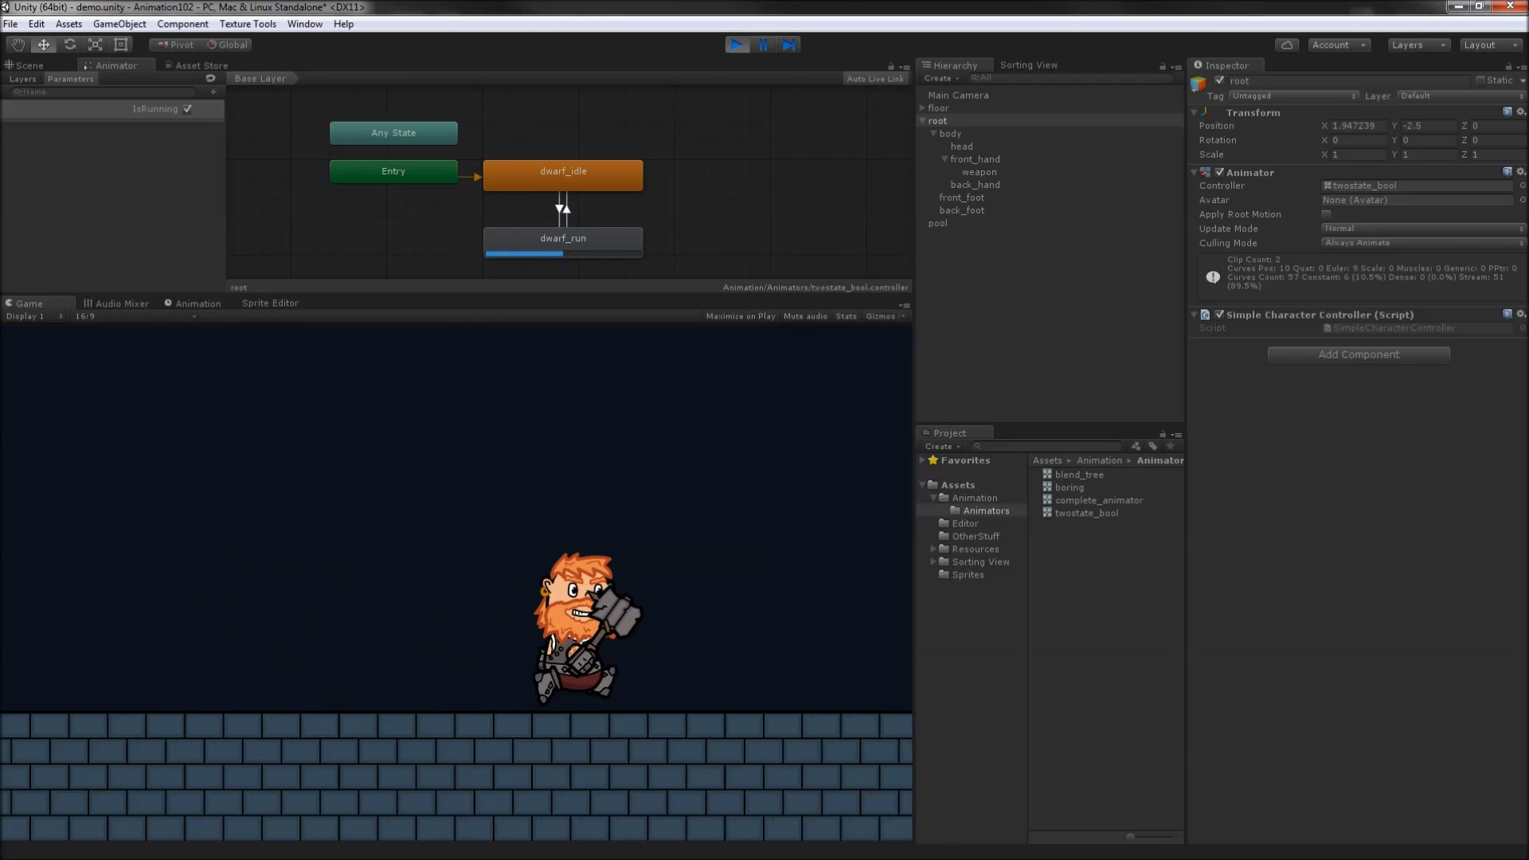
{"action": "key", "text": "Left"}
{"action": "key", "text": "Right"}
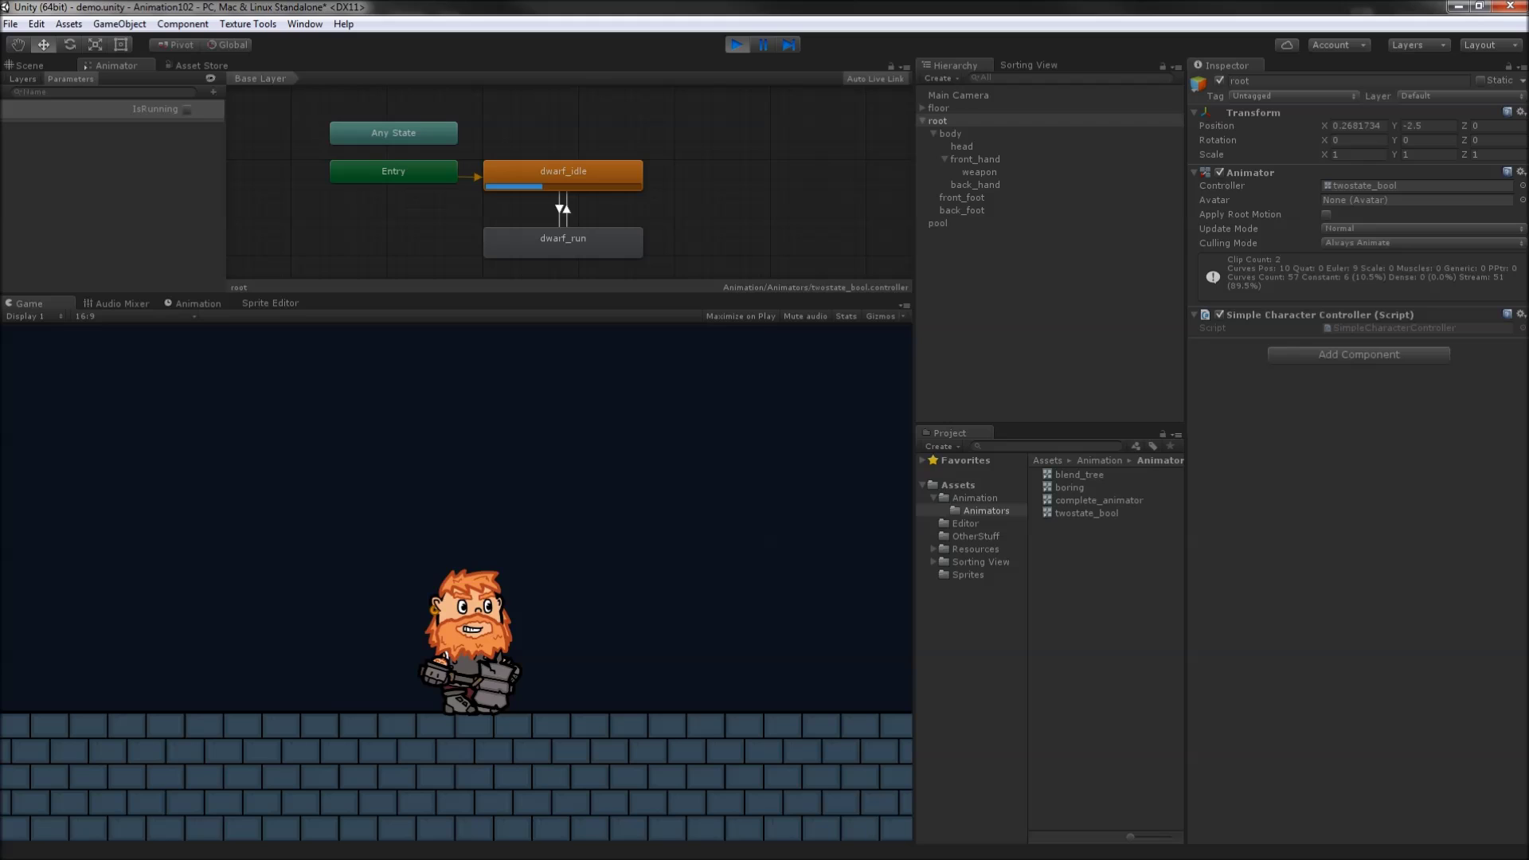
{"action": "key", "text": "ctrl+p"}
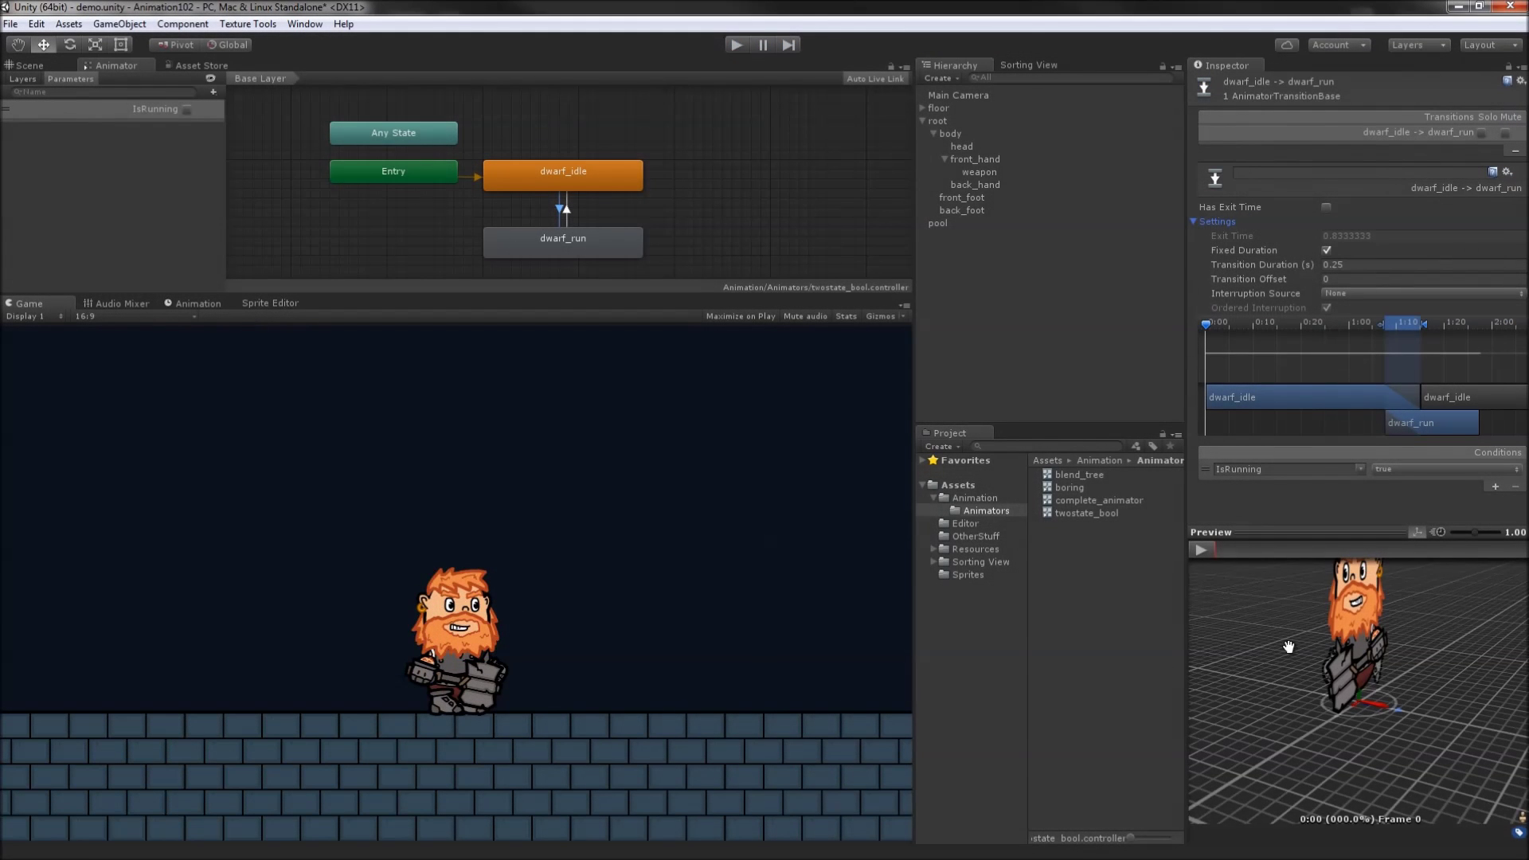
Change the idle-to-run transition duration from 0.25 to 0.1
{"action": "left_click_drag", "start_coordinate": [1288, 647], "coordinate": [1321, 660]}
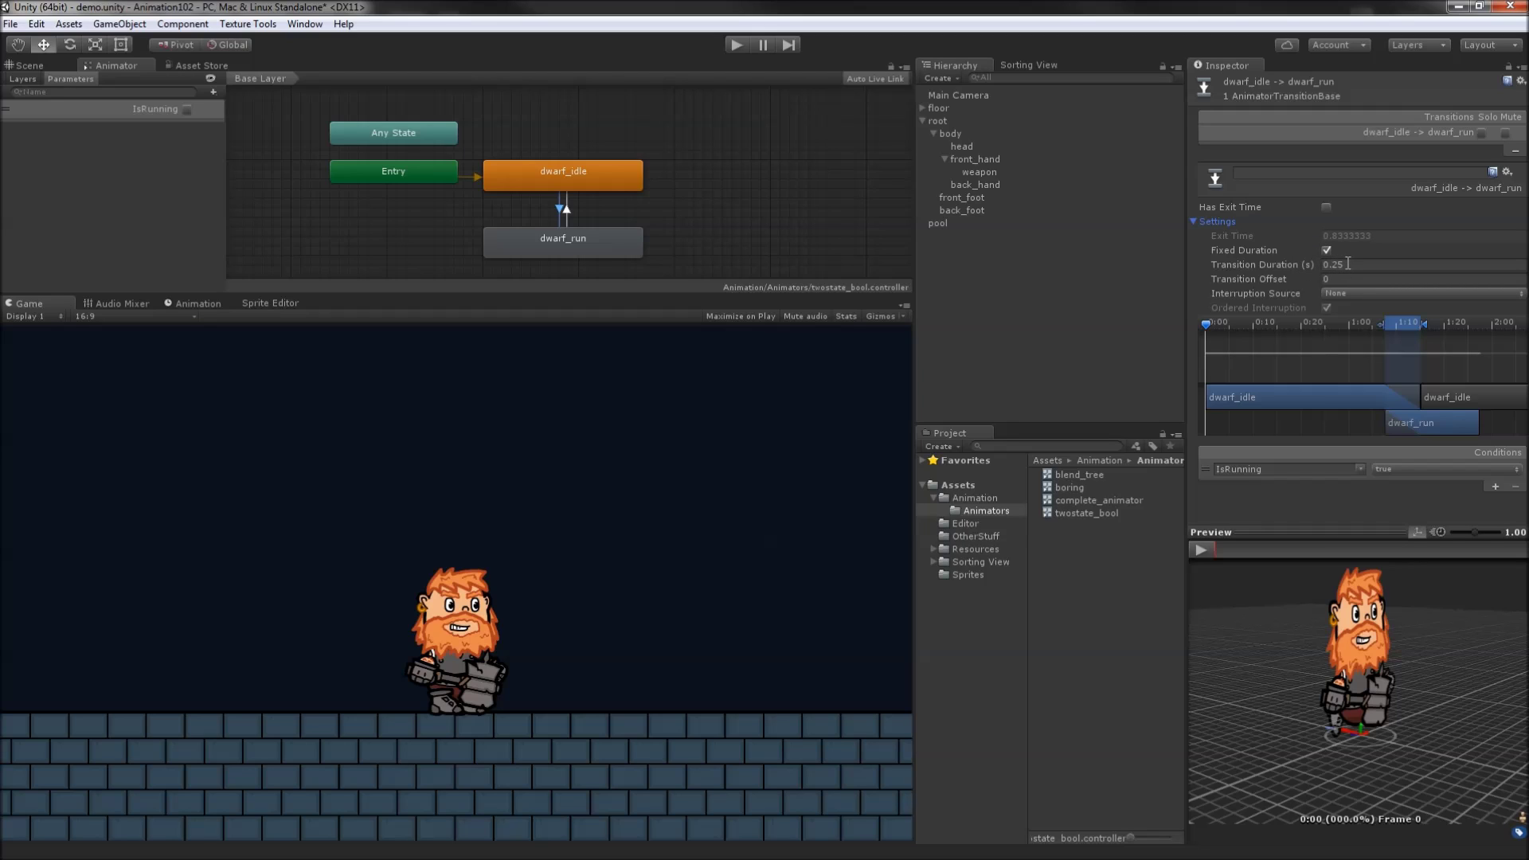
{"action": "left_click_drag", "start_coordinate": [1347, 265], "coordinate": [1336, 272]}
{"action": "type", "text": "1"}
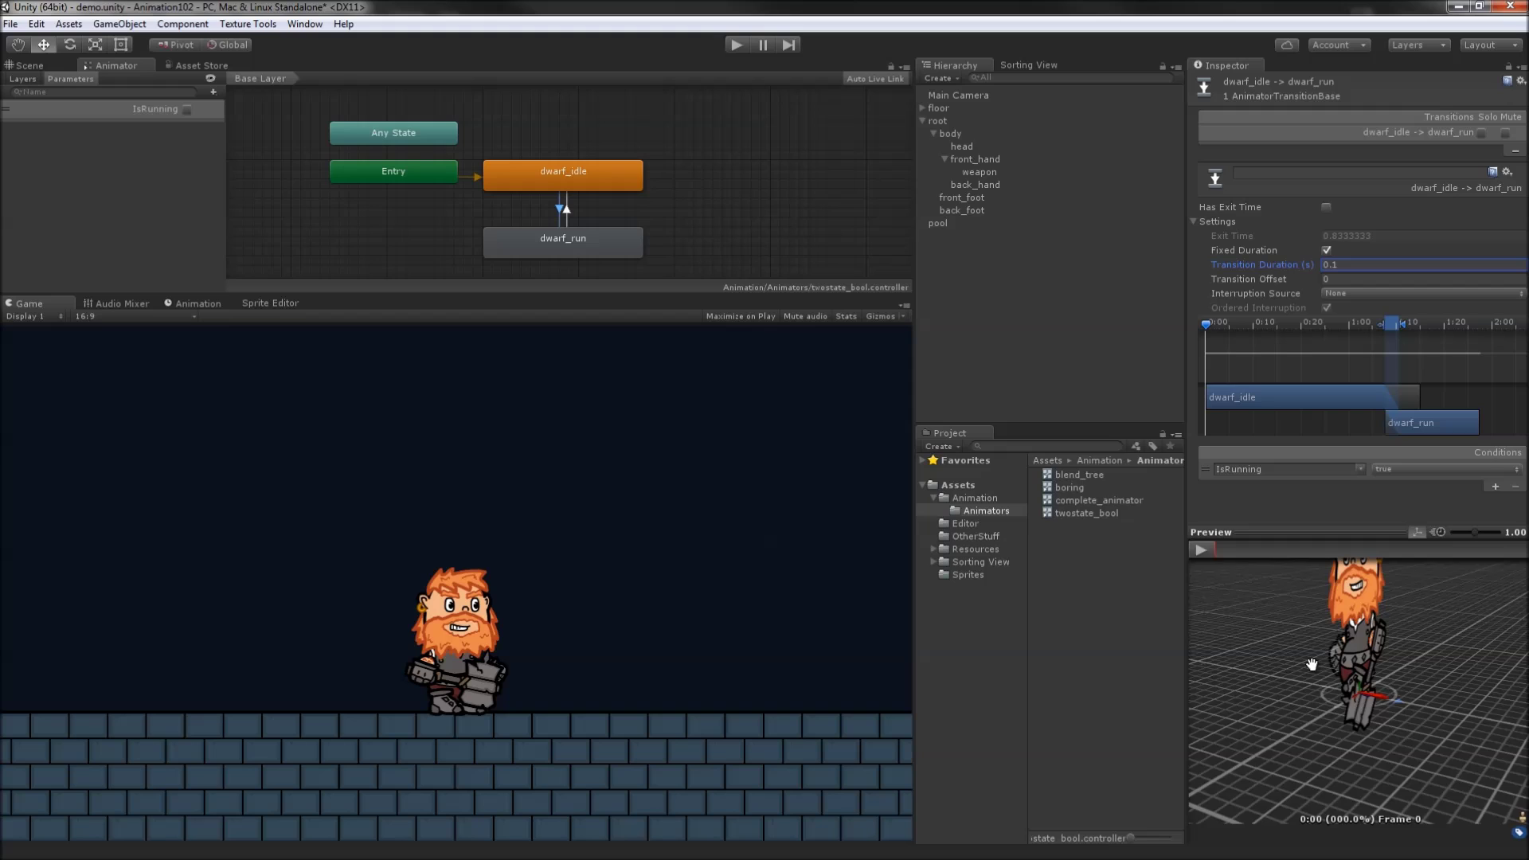
Play again and run the dwarf right and left to test the quicker transition
{"action": "left_click", "coordinate": [740, 45]}
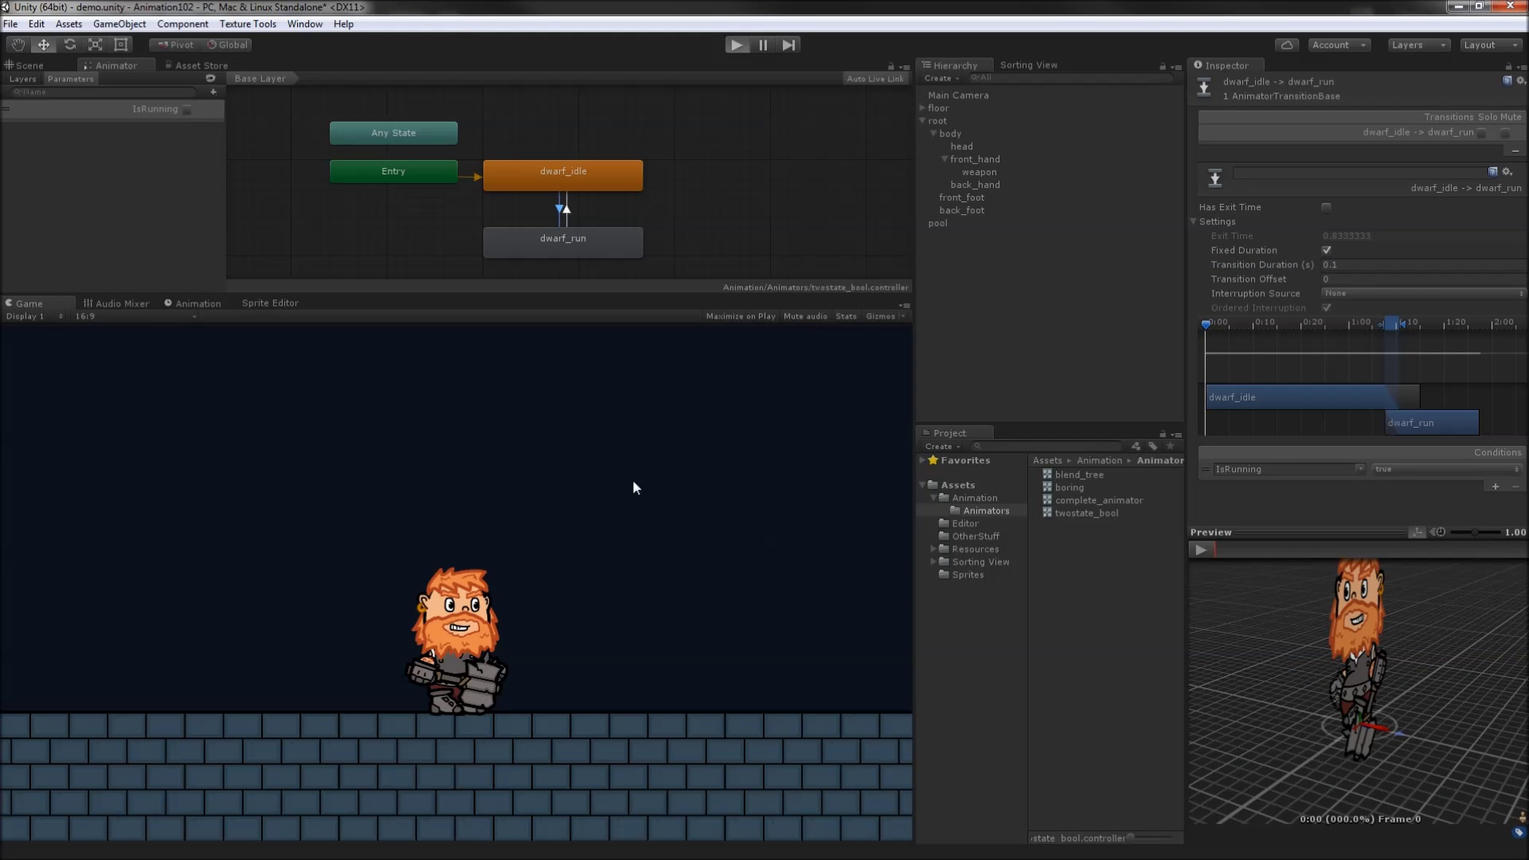
{"action": "key", "text": "Right"}
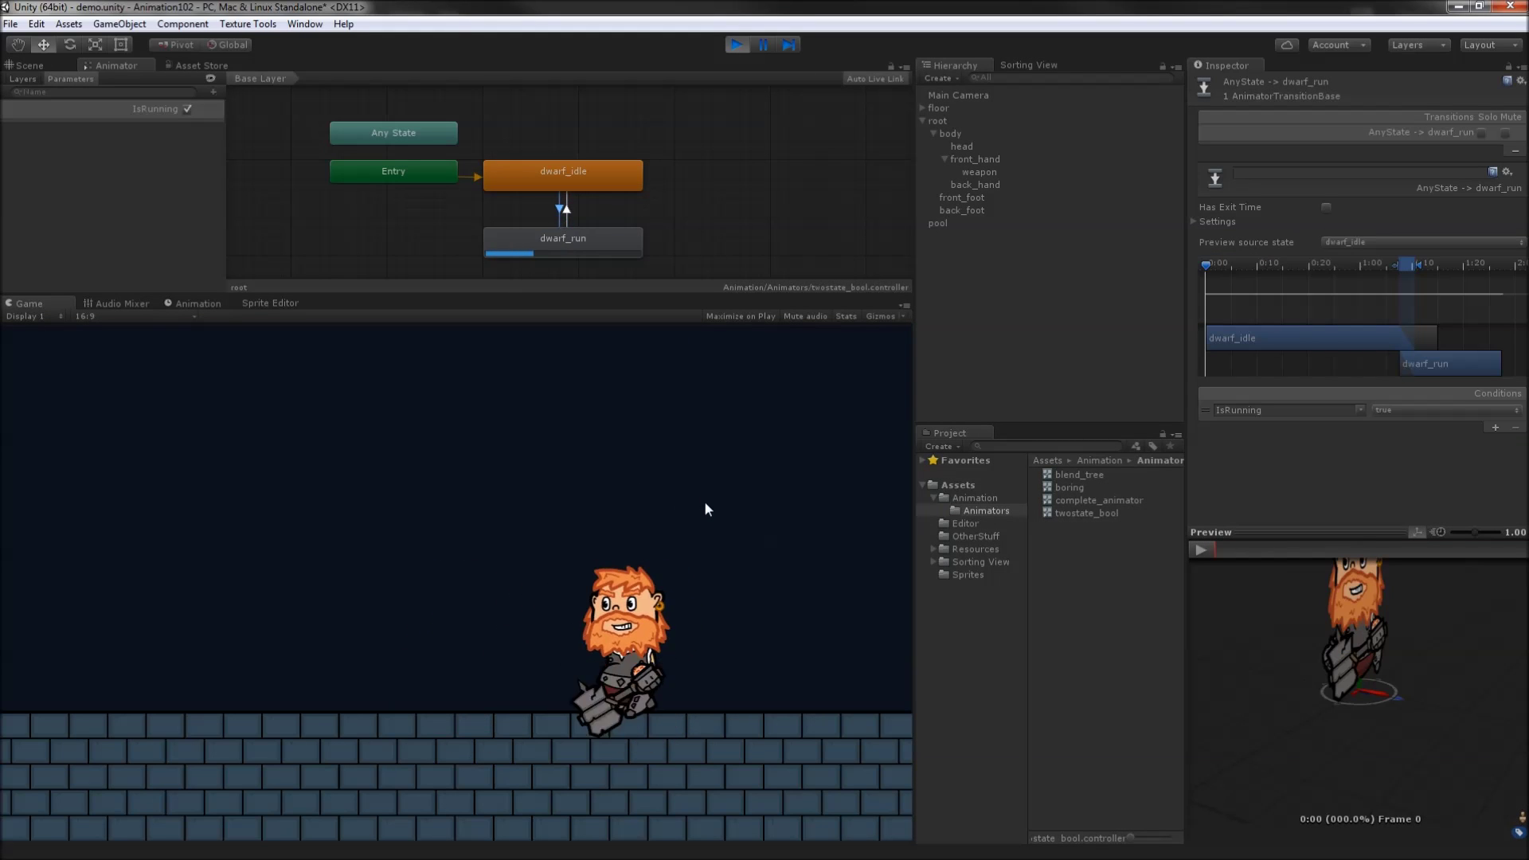
{"action": "key", "text": "Left"}
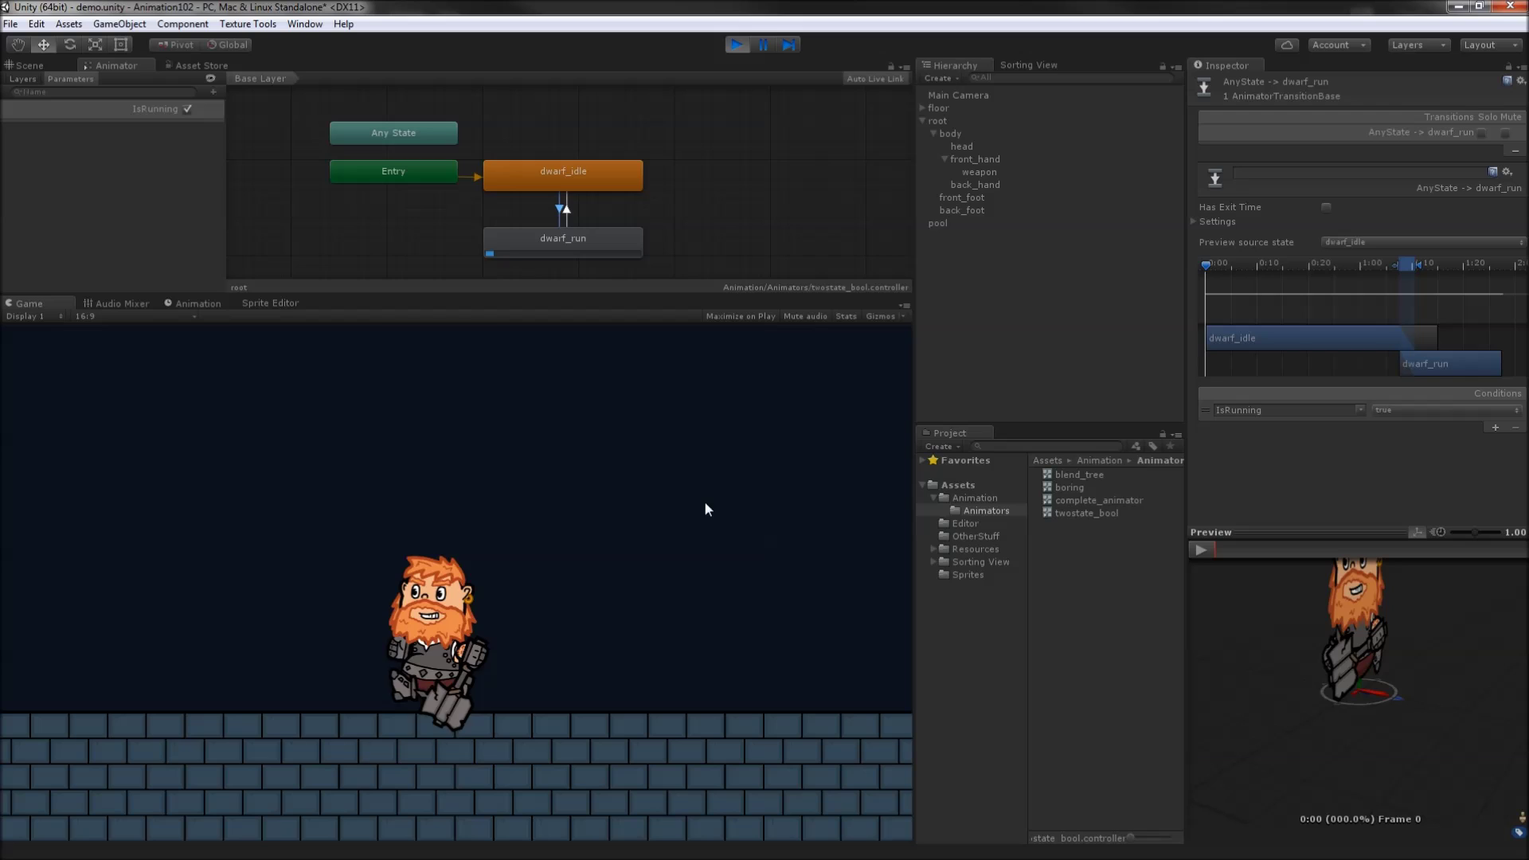
{"action": "key", "text": "Right"}
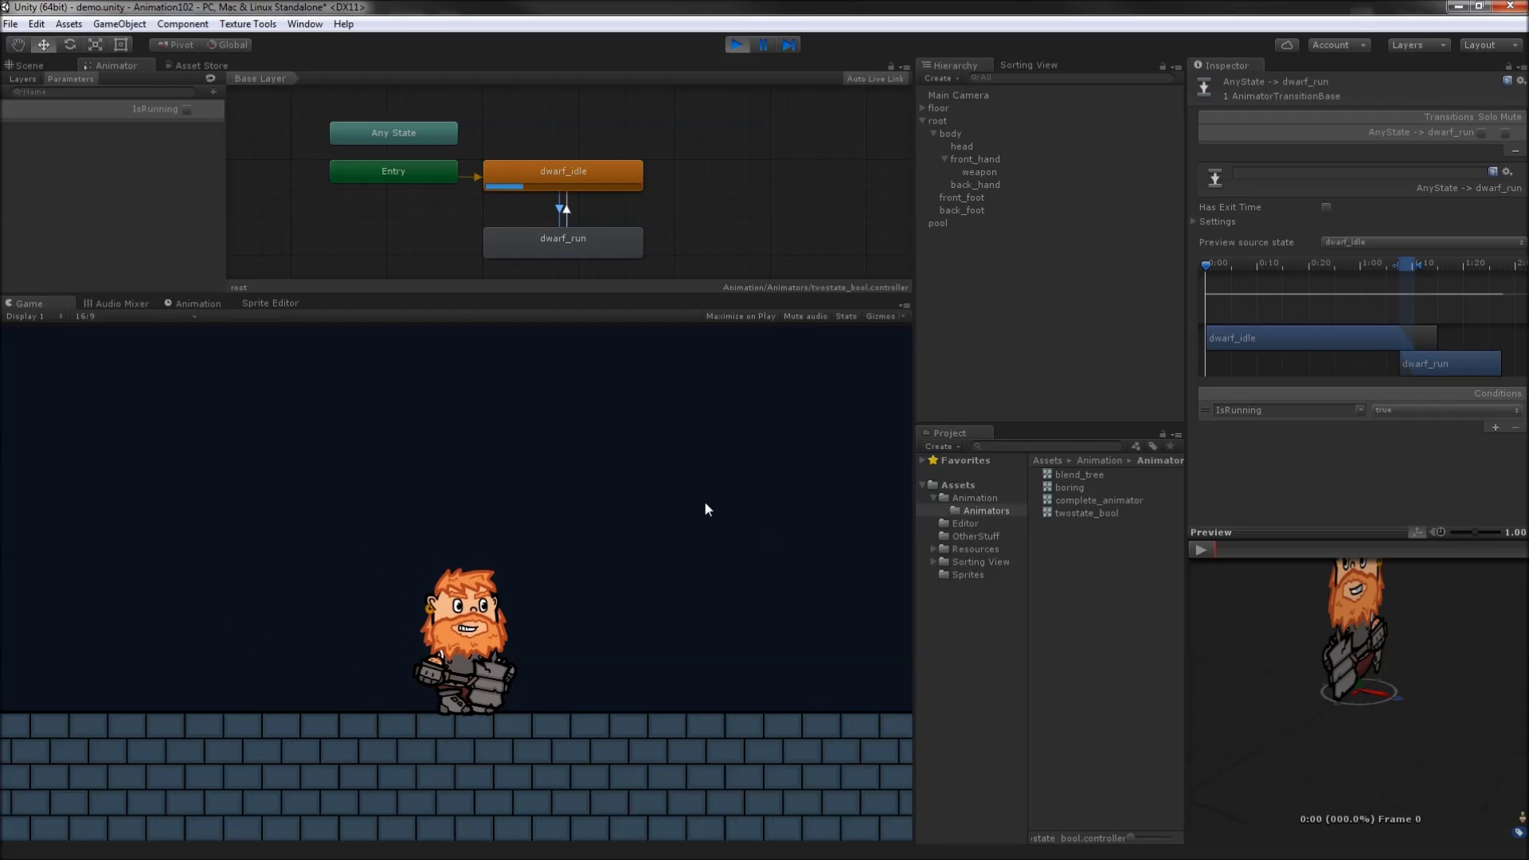
{"action": "key", "text": "Right"}
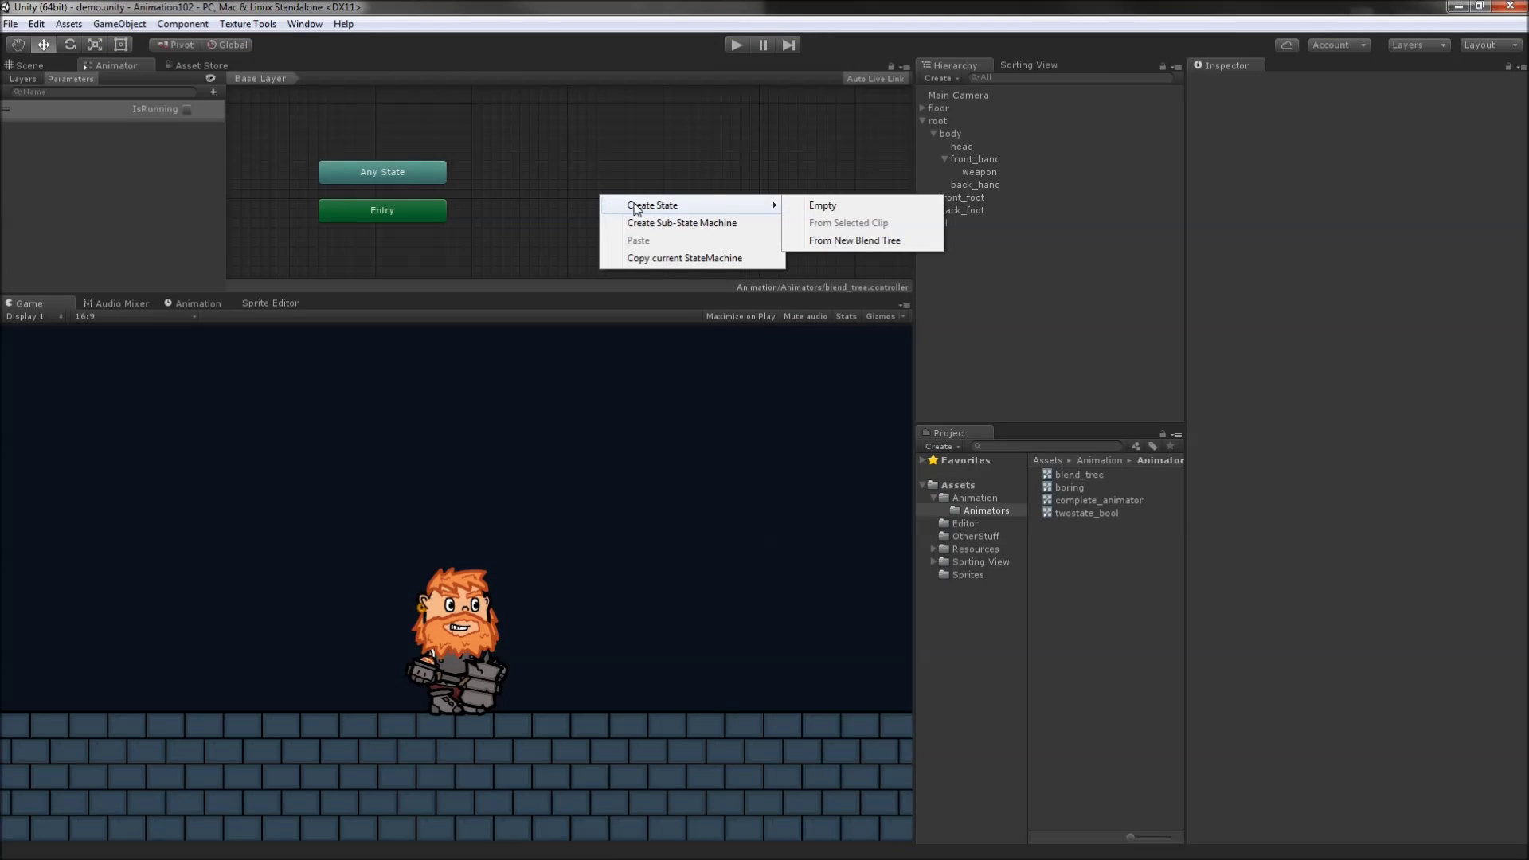
Create a new Blend Tree state beside Entry and open it for editing
{"action": "left_click", "coordinate": [854, 239]}
{"action": "left_click_drag", "start_coordinate": [707, 213], "coordinate": [600, 213]}
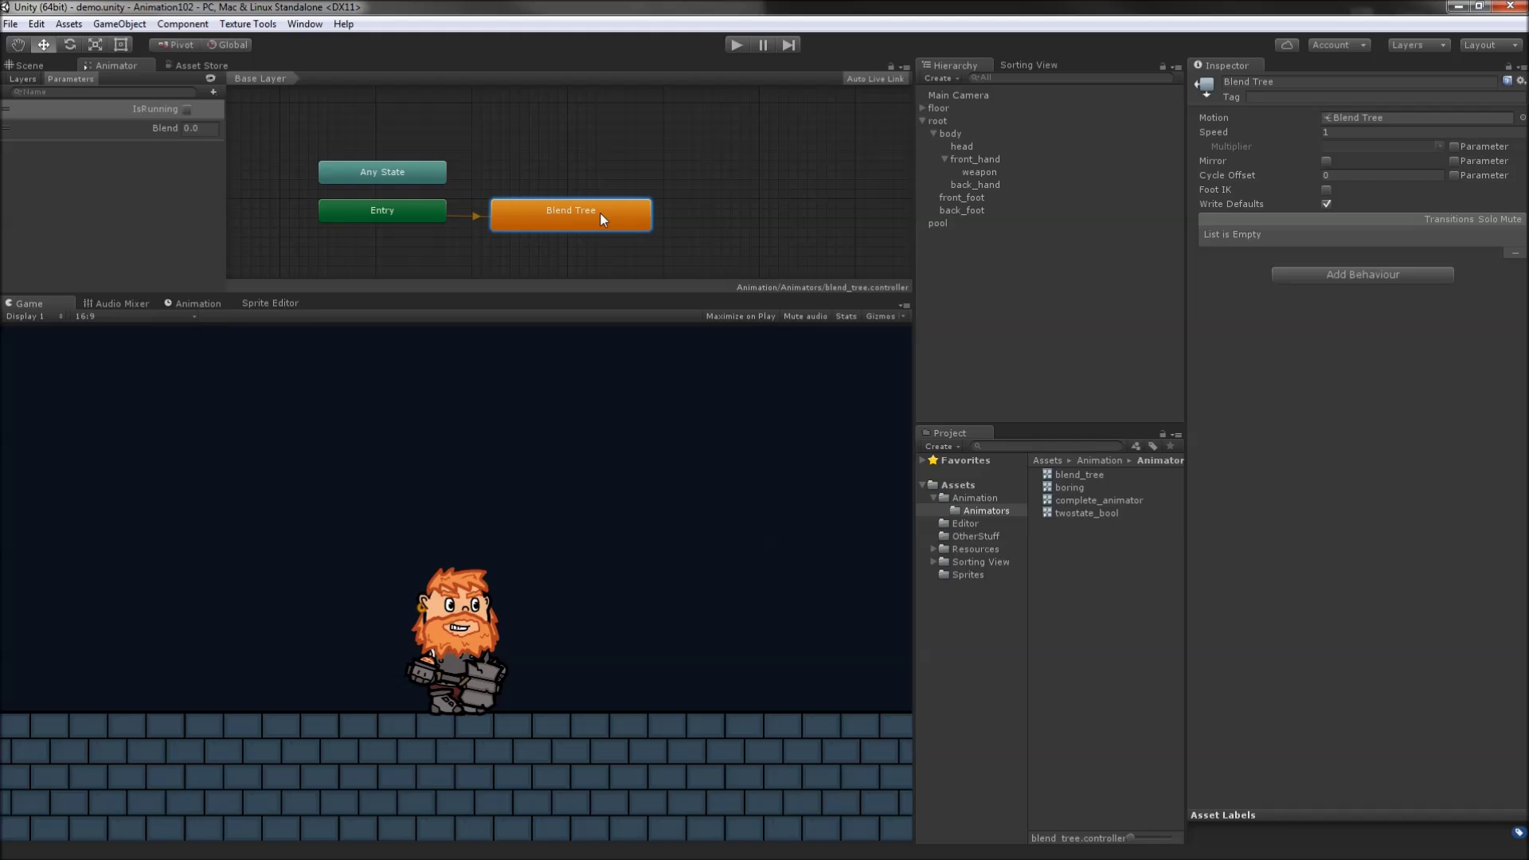
{"action": "double_click", "coordinate": [546, 212]}
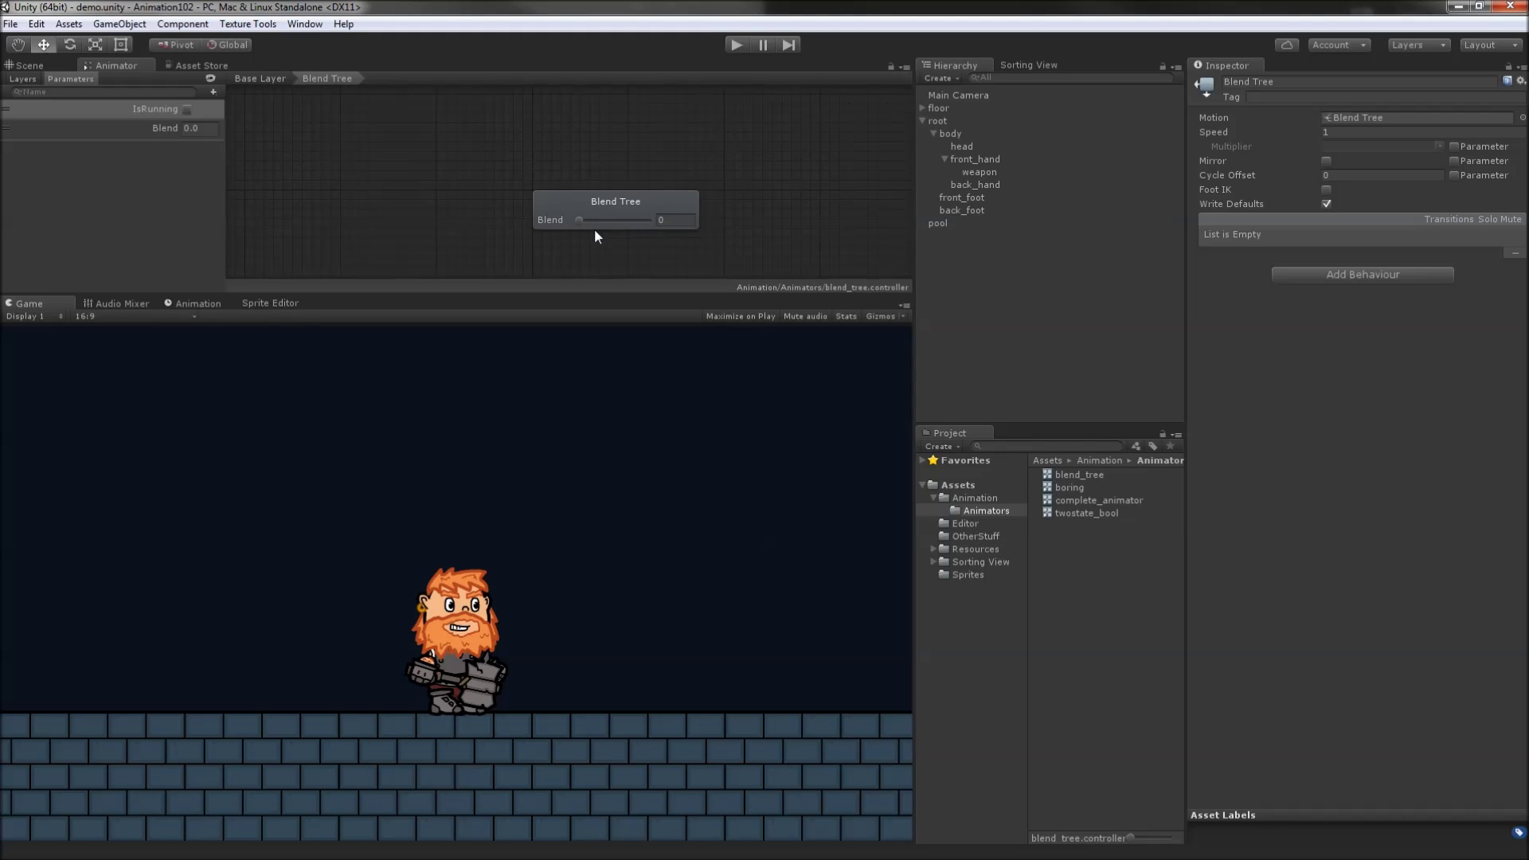
{"action": "left_click", "coordinate": [556, 188]}
Add two motion fields to the blend tree, assigning dwarf_idle and dwarf_run
{"action": "left_click", "coordinate": [1496, 168]}
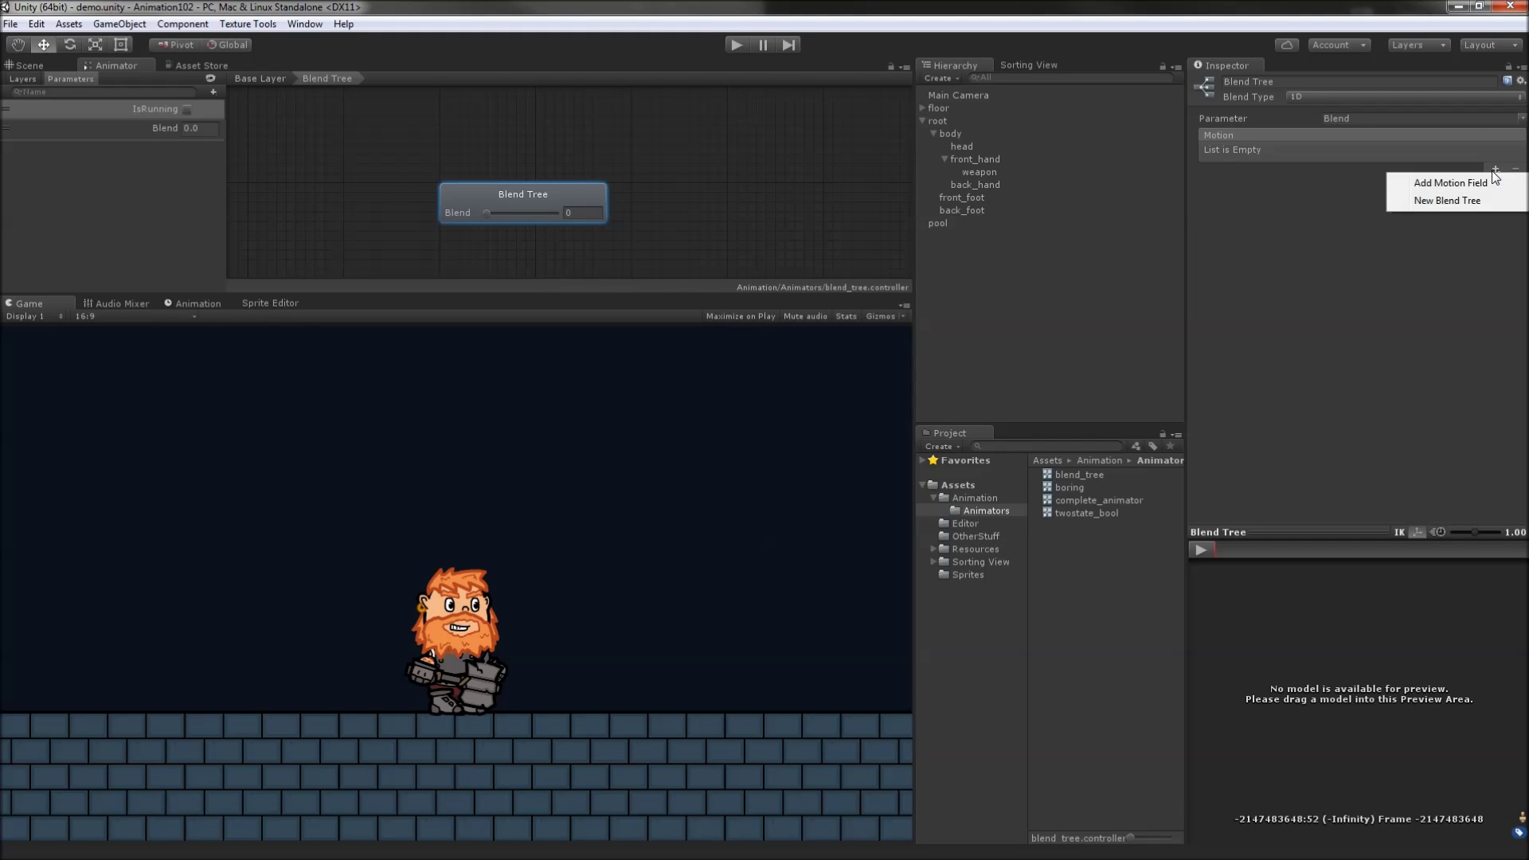
{"action": "left_click", "coordinate": [1401, 180]}
{"action": "left_click", "coordinate": [1495, 170]}
{"action": "left_click", "coordinate": [1405, 180]}
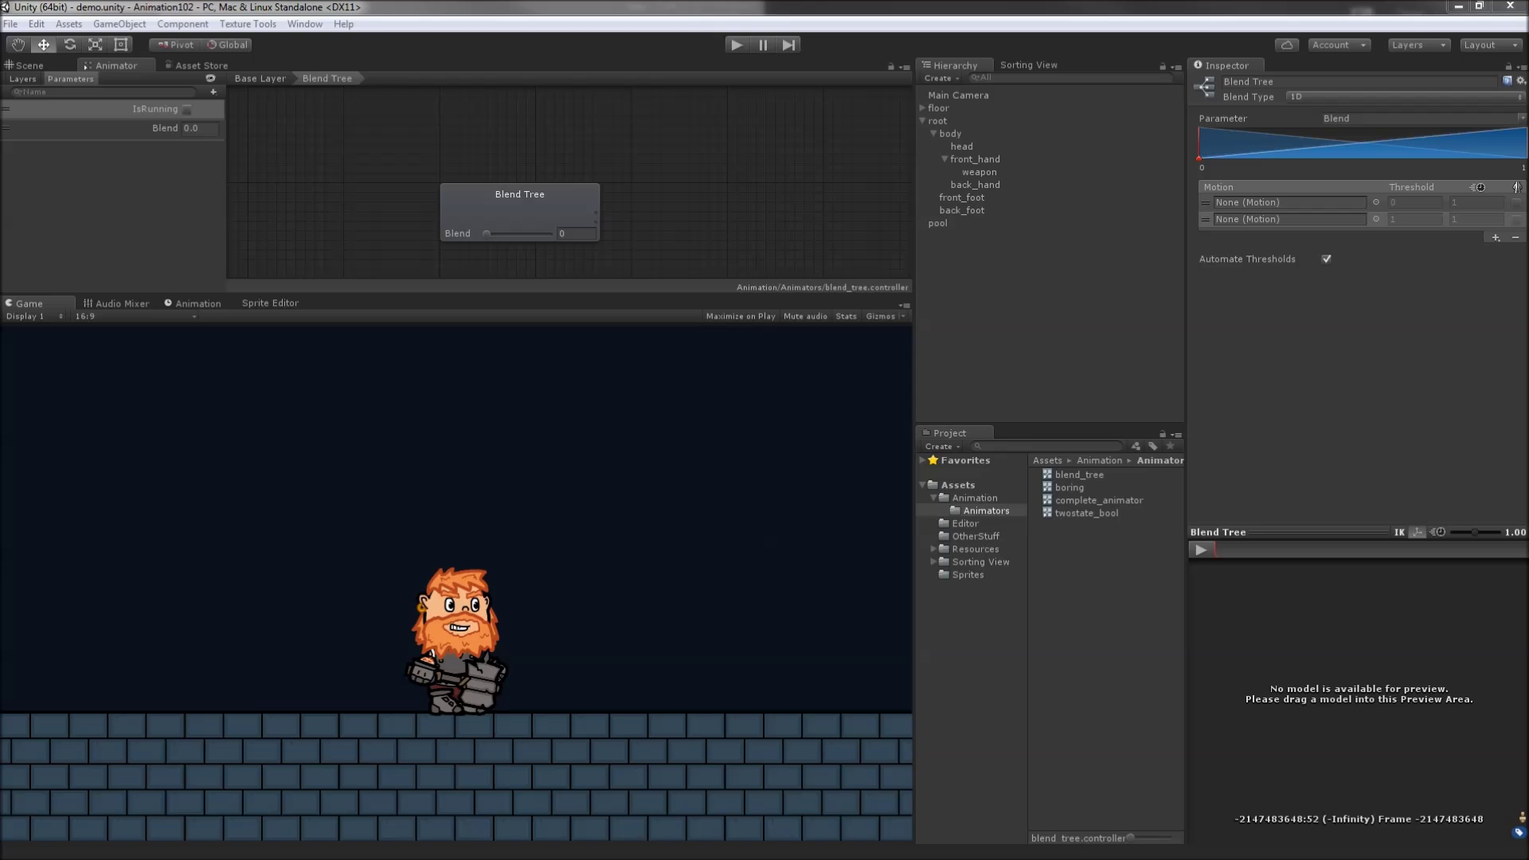
{"action": "left_click", "coordinate": [1375, 202]}
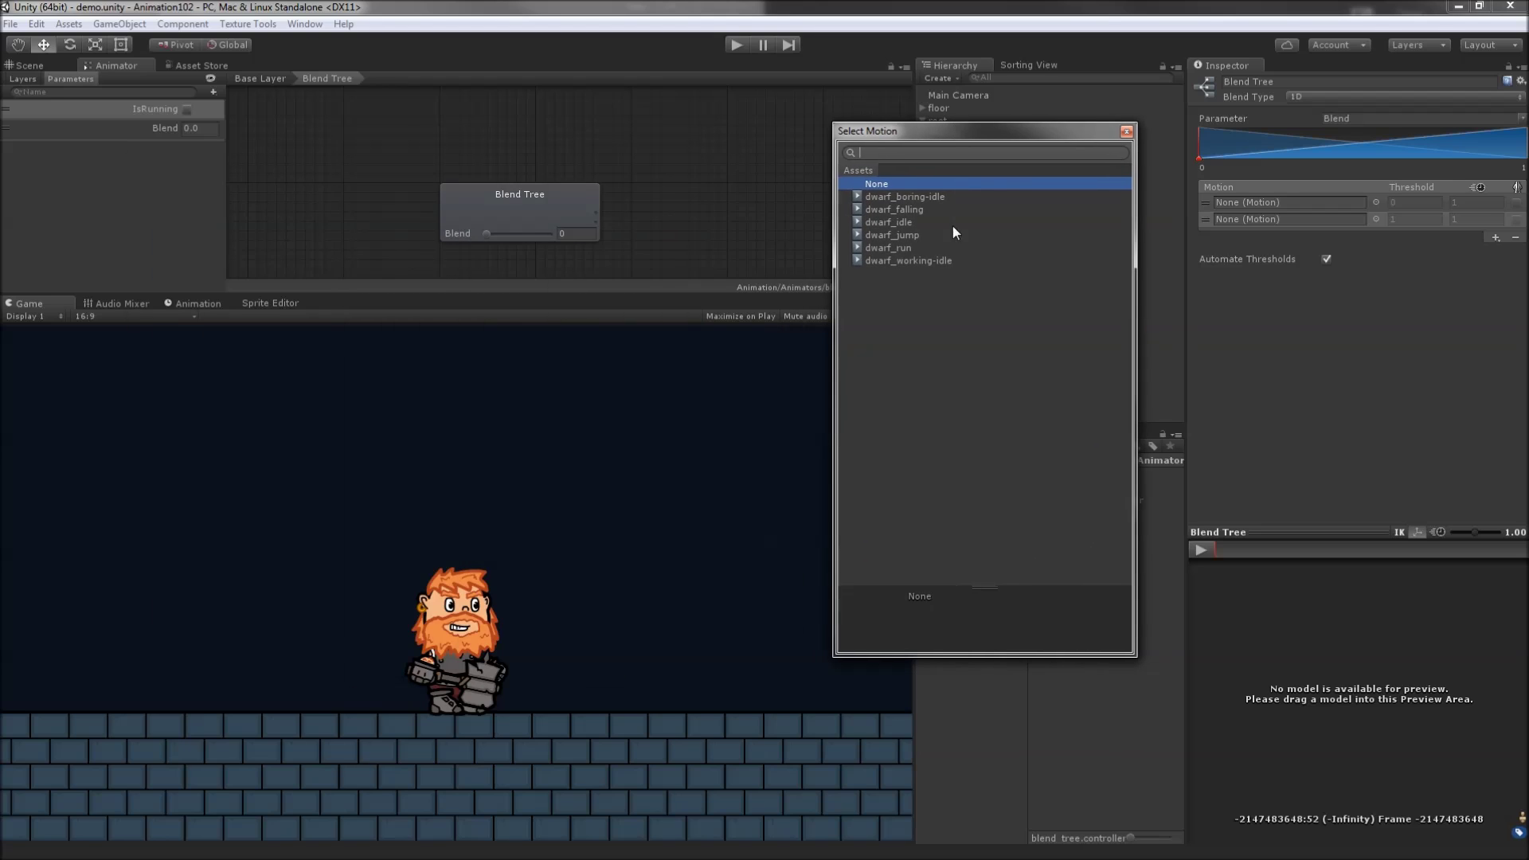
{"action": "double_click", "coordinate": [912, 223]}
{"action": "left_click", "coordinate": [1375, 219]}
{"action": "double_click", "coordinate": [890, 248]}
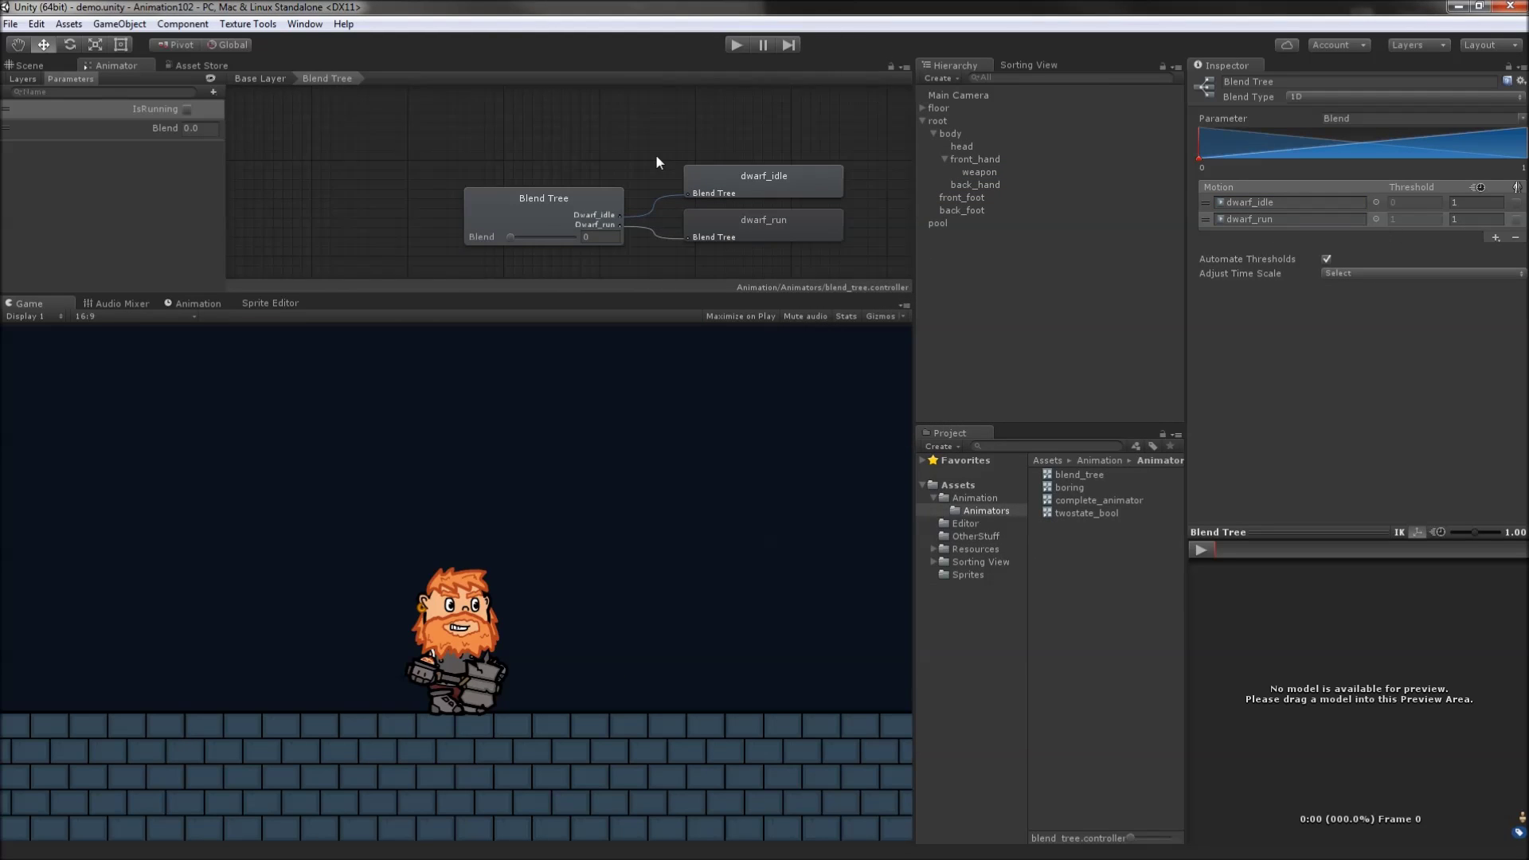
{"action": "left_click", "coordinate": [117, 131]}
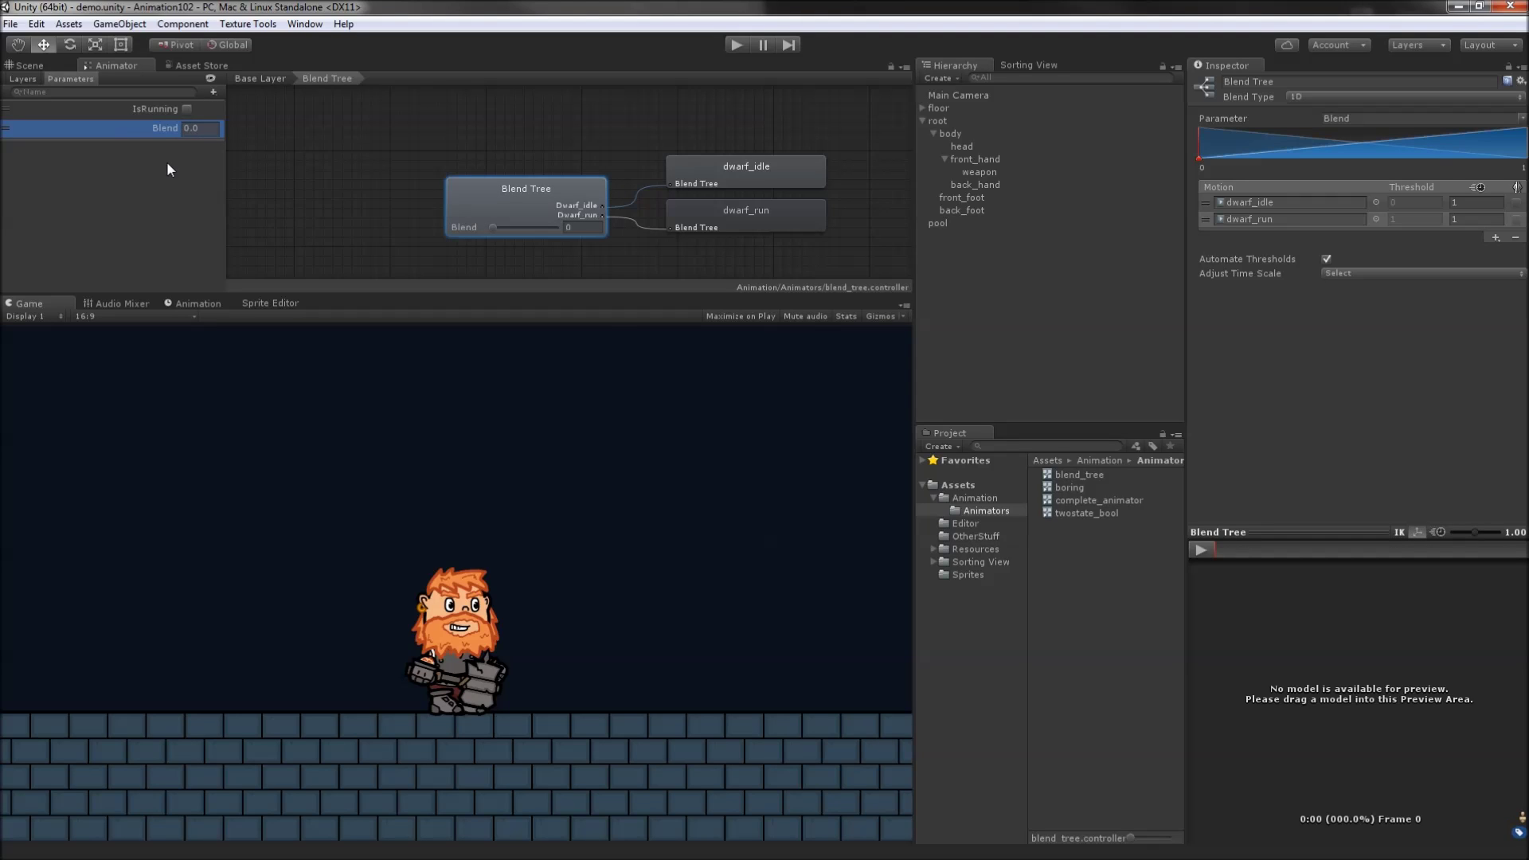
Rename the Blend parameter to NormalizedRunSpeed
{"action": "double_click", "coordinate": [154, 129]}
{"action": "type", "text": "Norm"}
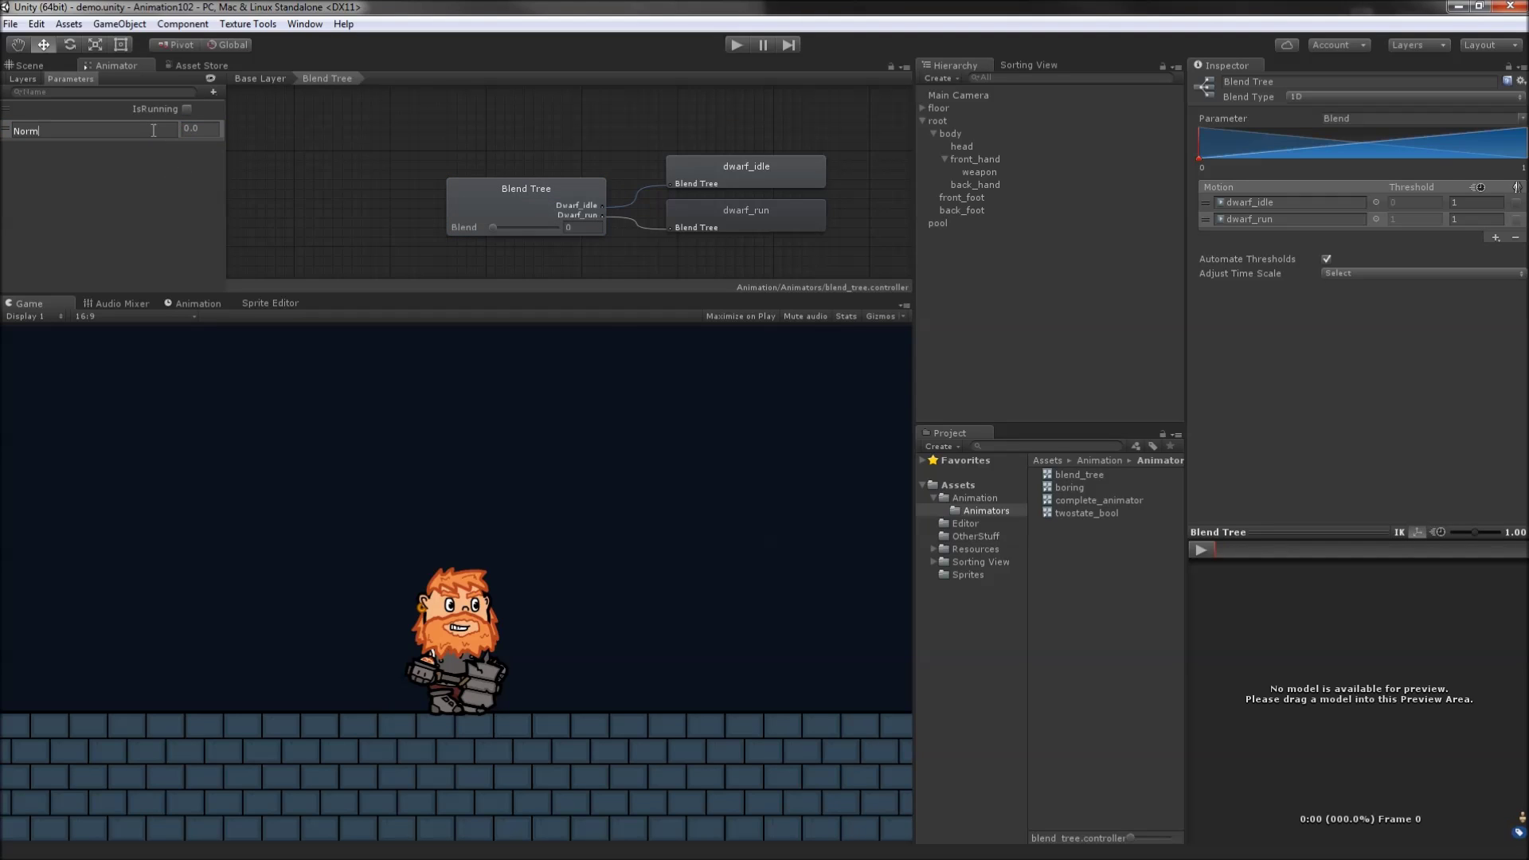
{"action": "type", "text": "alizedRunSpeed"}
{"action": "key", "text": "Return"}
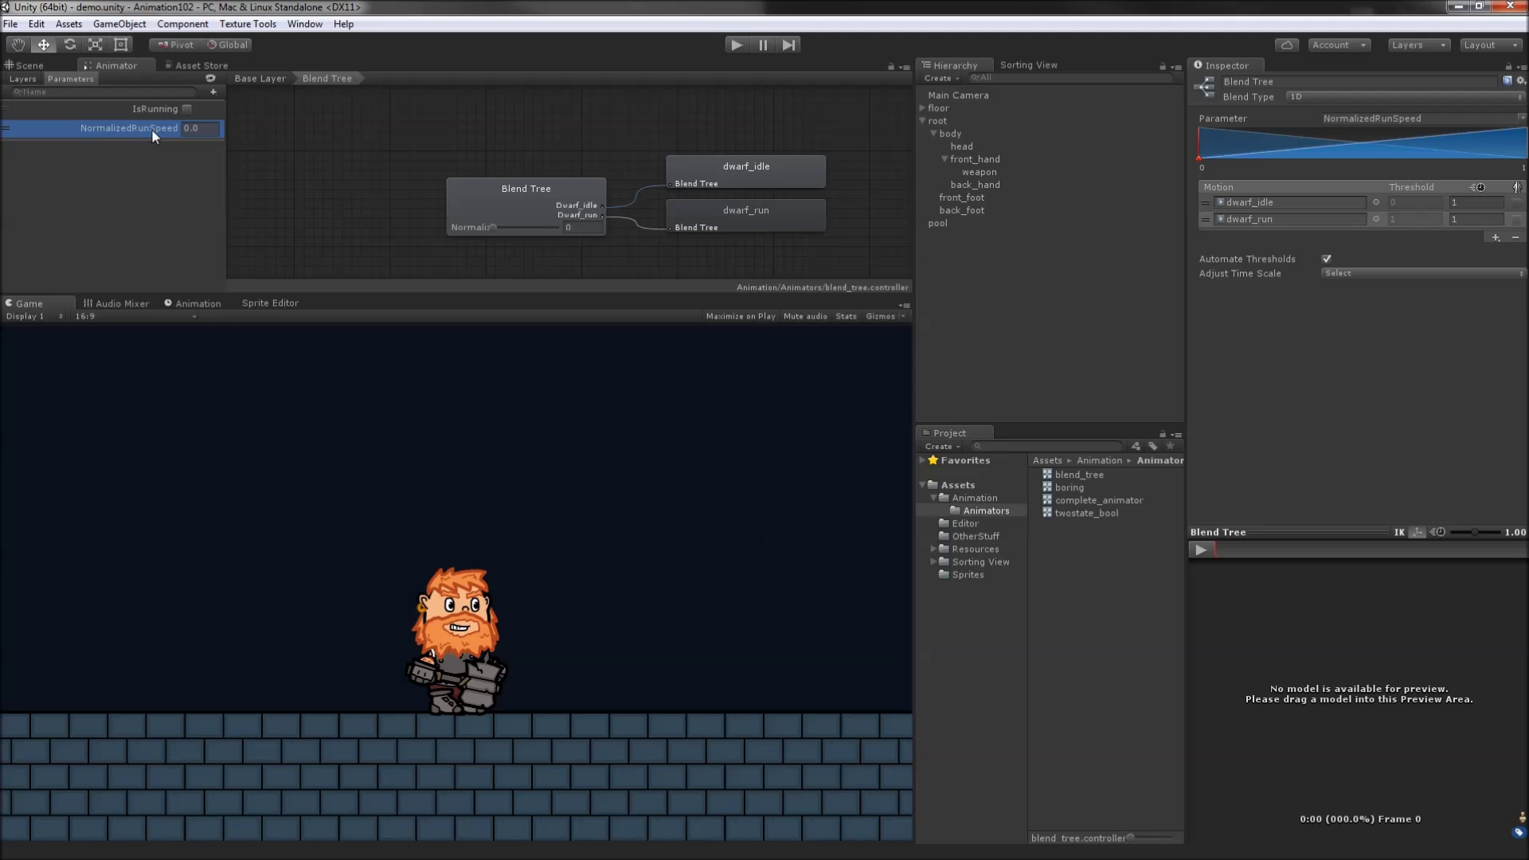
Load the dwarf root into the preview, play it, and slide the blend from 0 to 1
{"action": "middle_click_drag", "start_coordinate": [408, 180], "coordinate": [380, 163]}
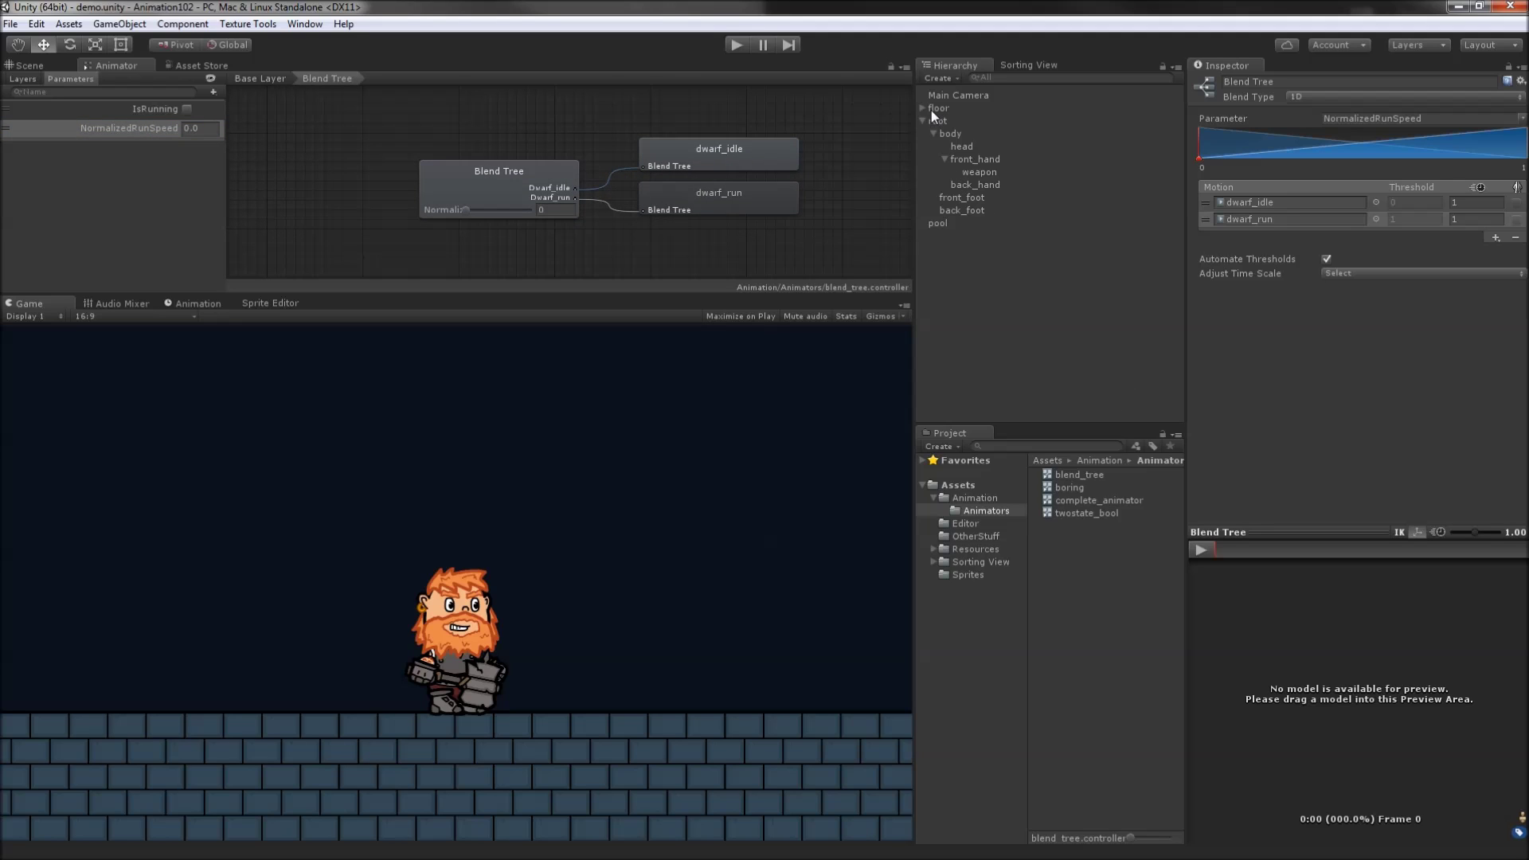
{"action": "left_click_drag", "start_coordinate": [932, 113], "coordinate": [1258, 581]}
{"action": "left_click", "coordinate": [1202, 549]}
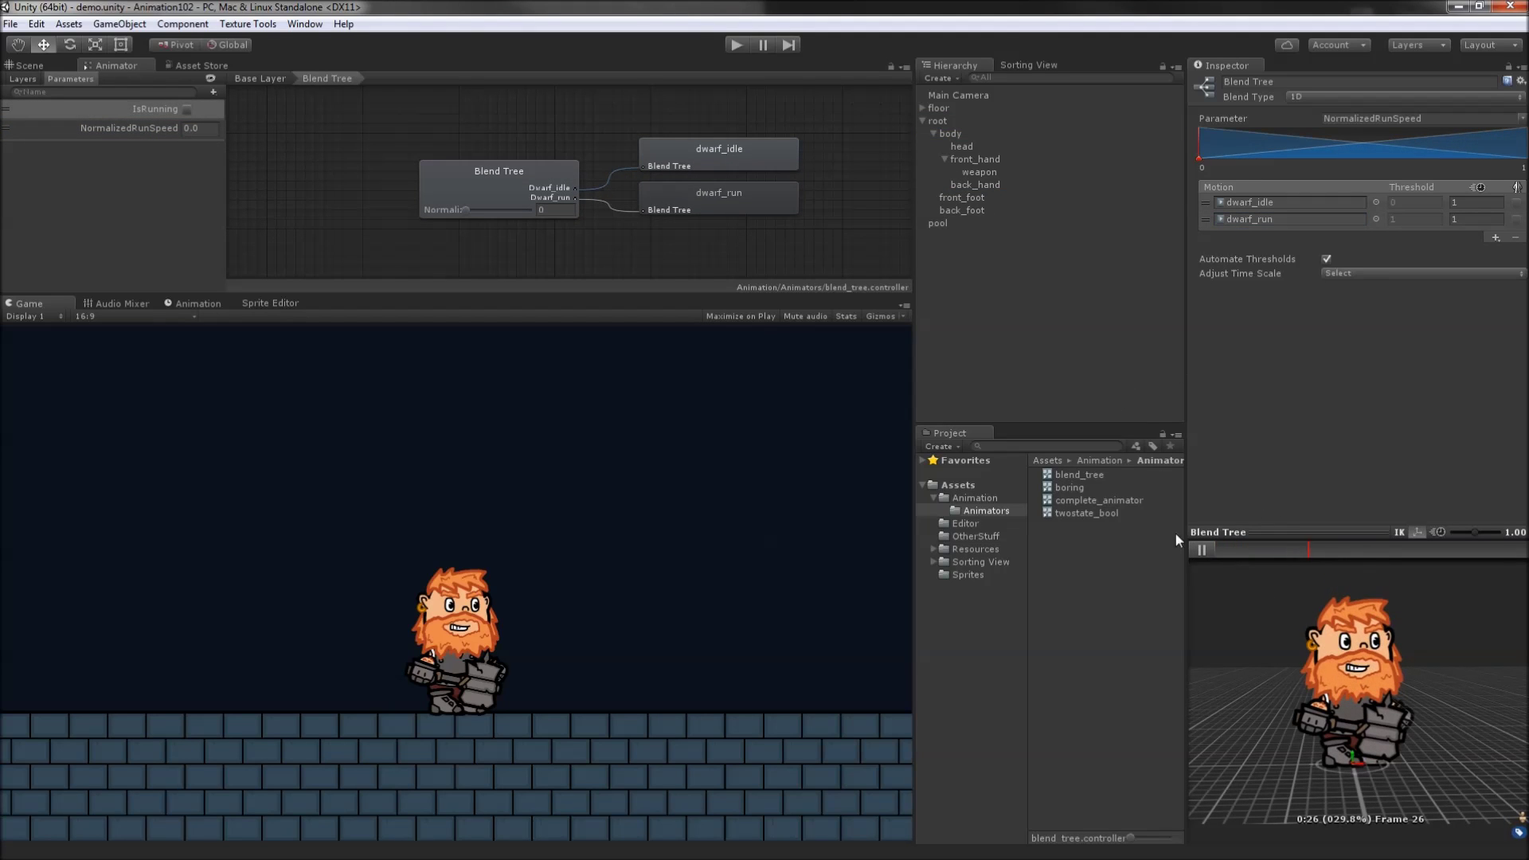
{"action": "left_click_drag", "start_coordinate": [467, 209], "coordinate": [547, 209]}
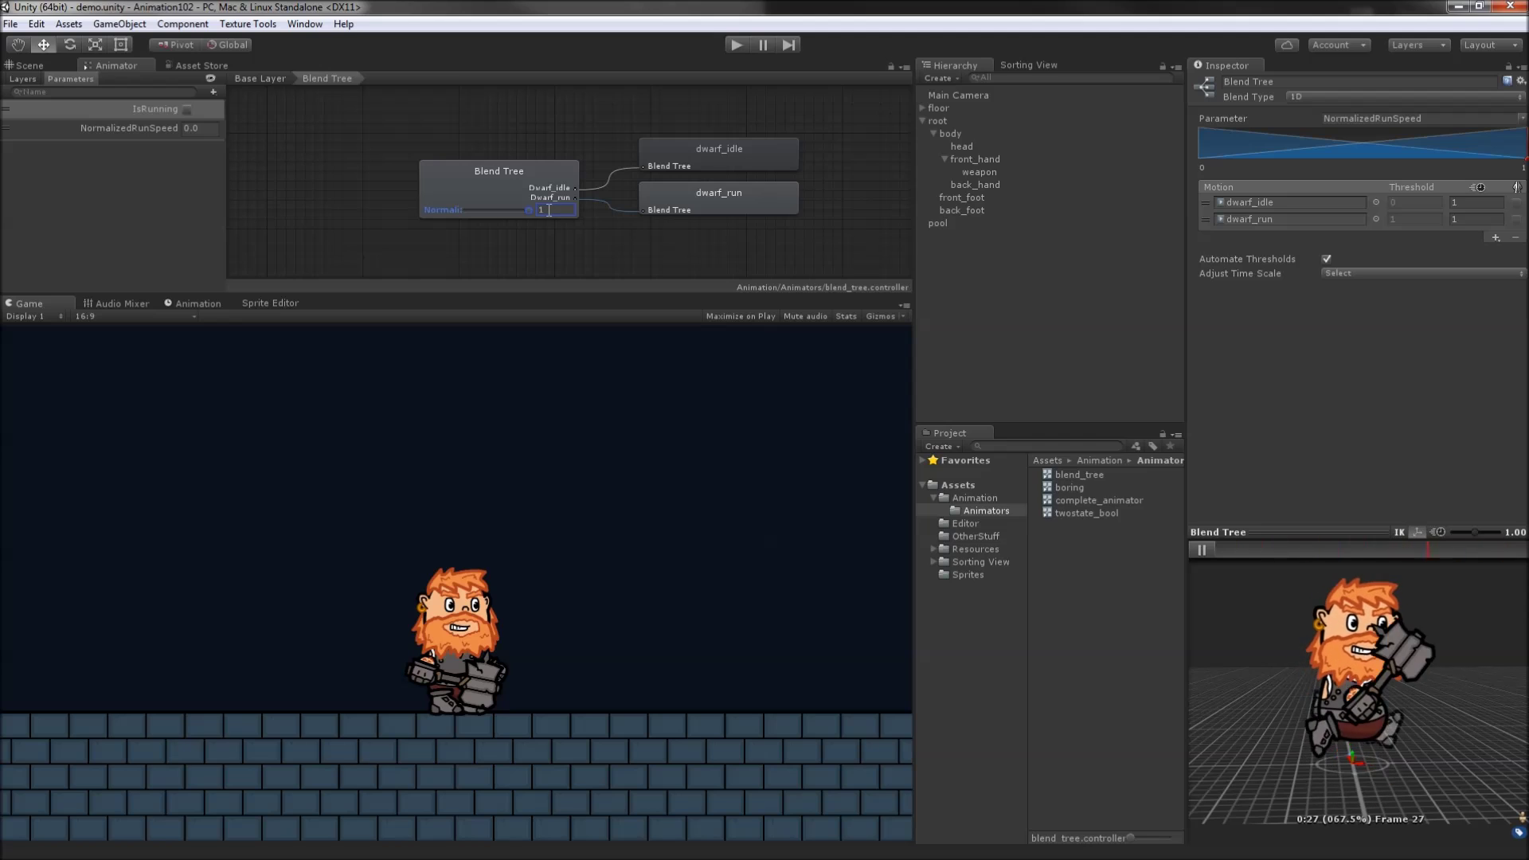
Return to the Base Layer graph and select the Blend Tree state
{"action": "left_click", "coordinate": [280, 81]}
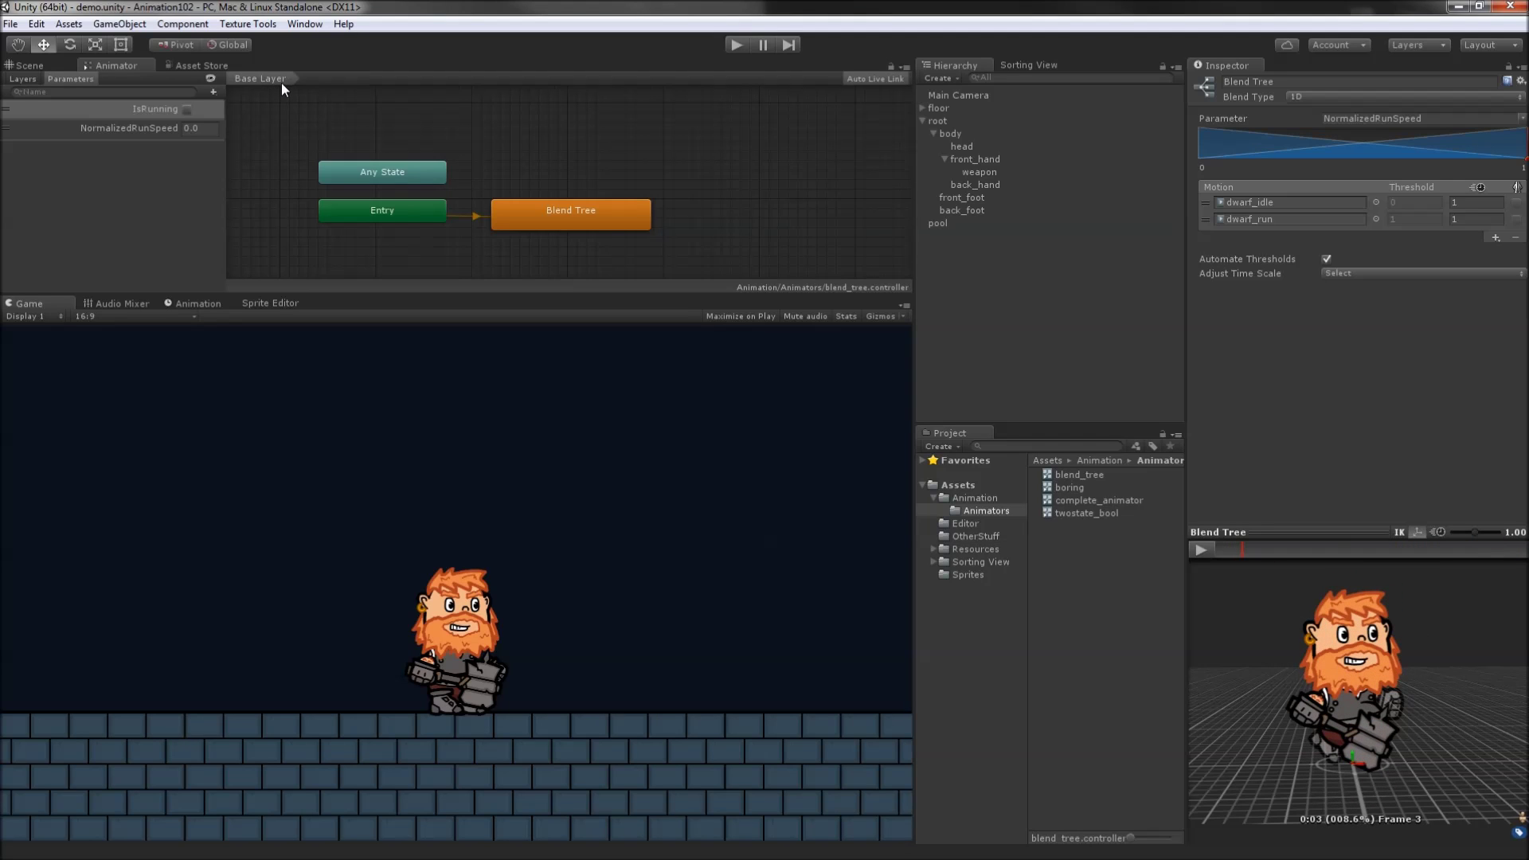
{"action": "left_click", "coordinate": [550, 215]}
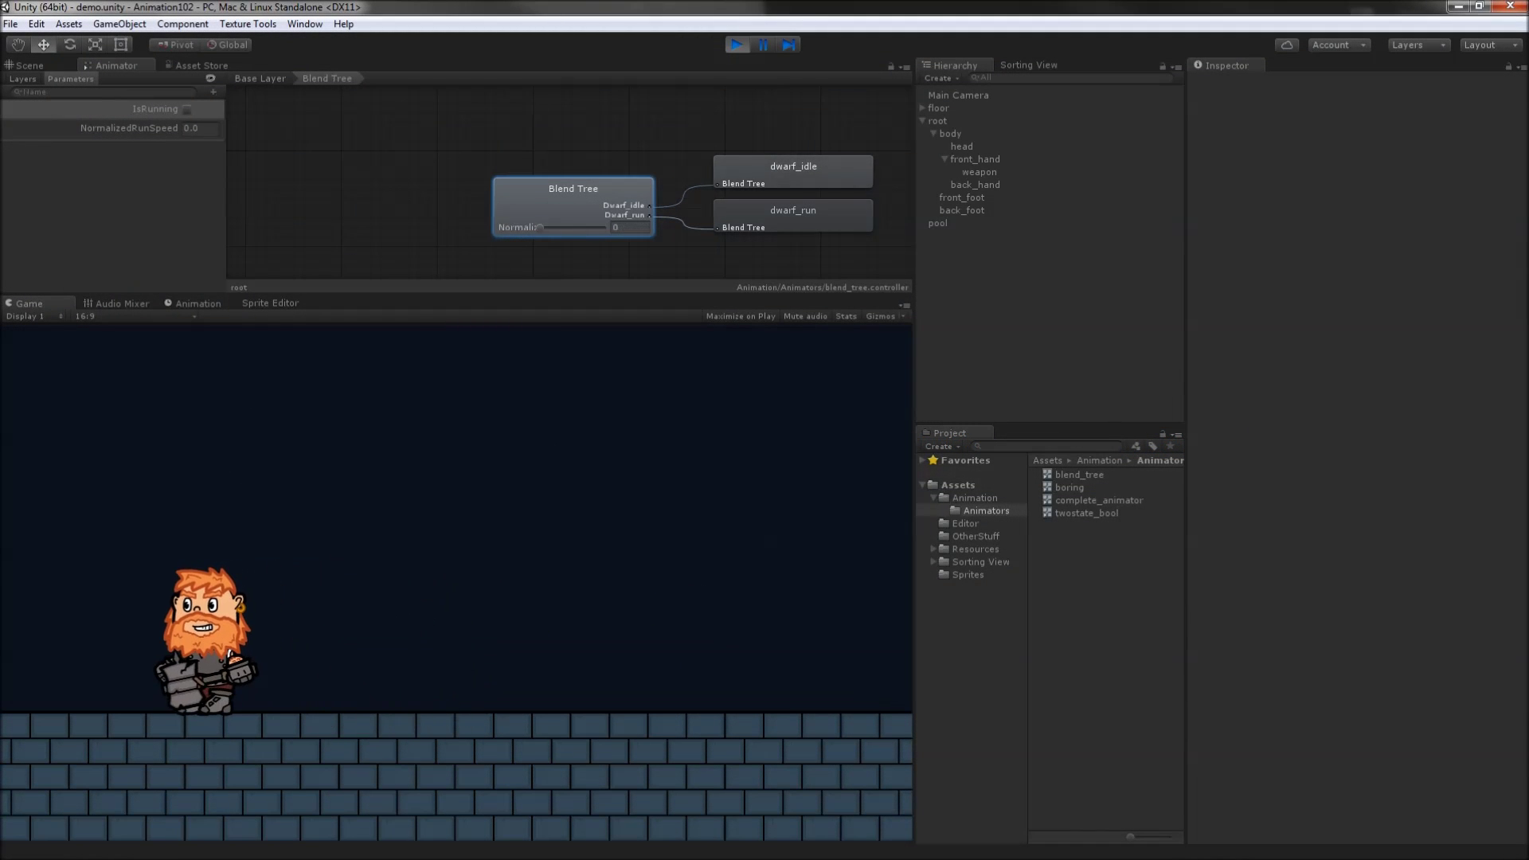
Run the dwarf right and left in play while NormalizedRunSpeed rises to 1.0 and drops to 0
{"action": "key", "text": "Right"}
{"action": "key", "text": "Left"}
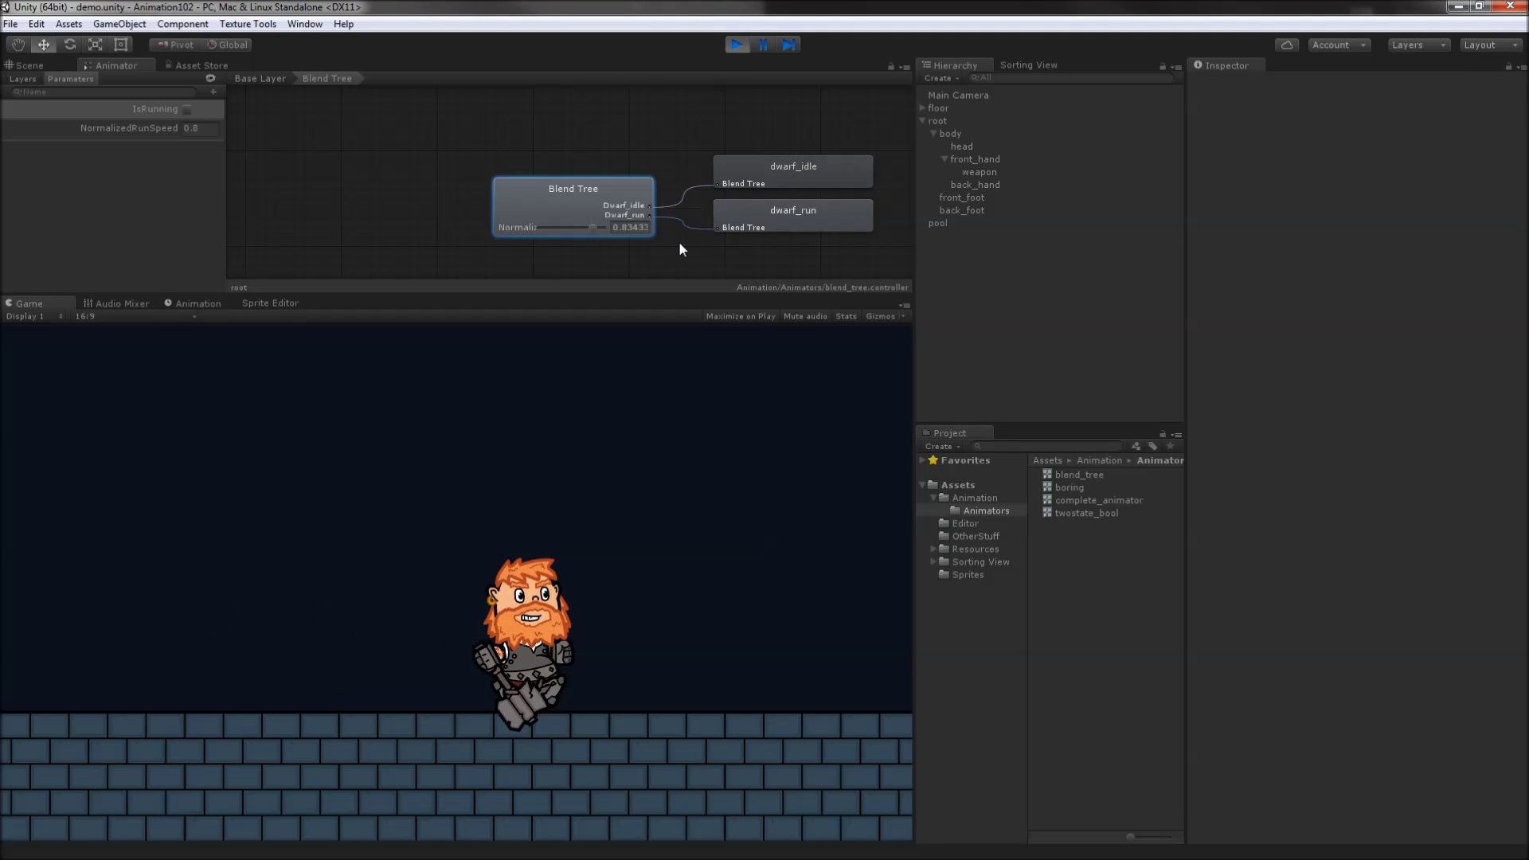
{"action": "key", "text": "Right"}
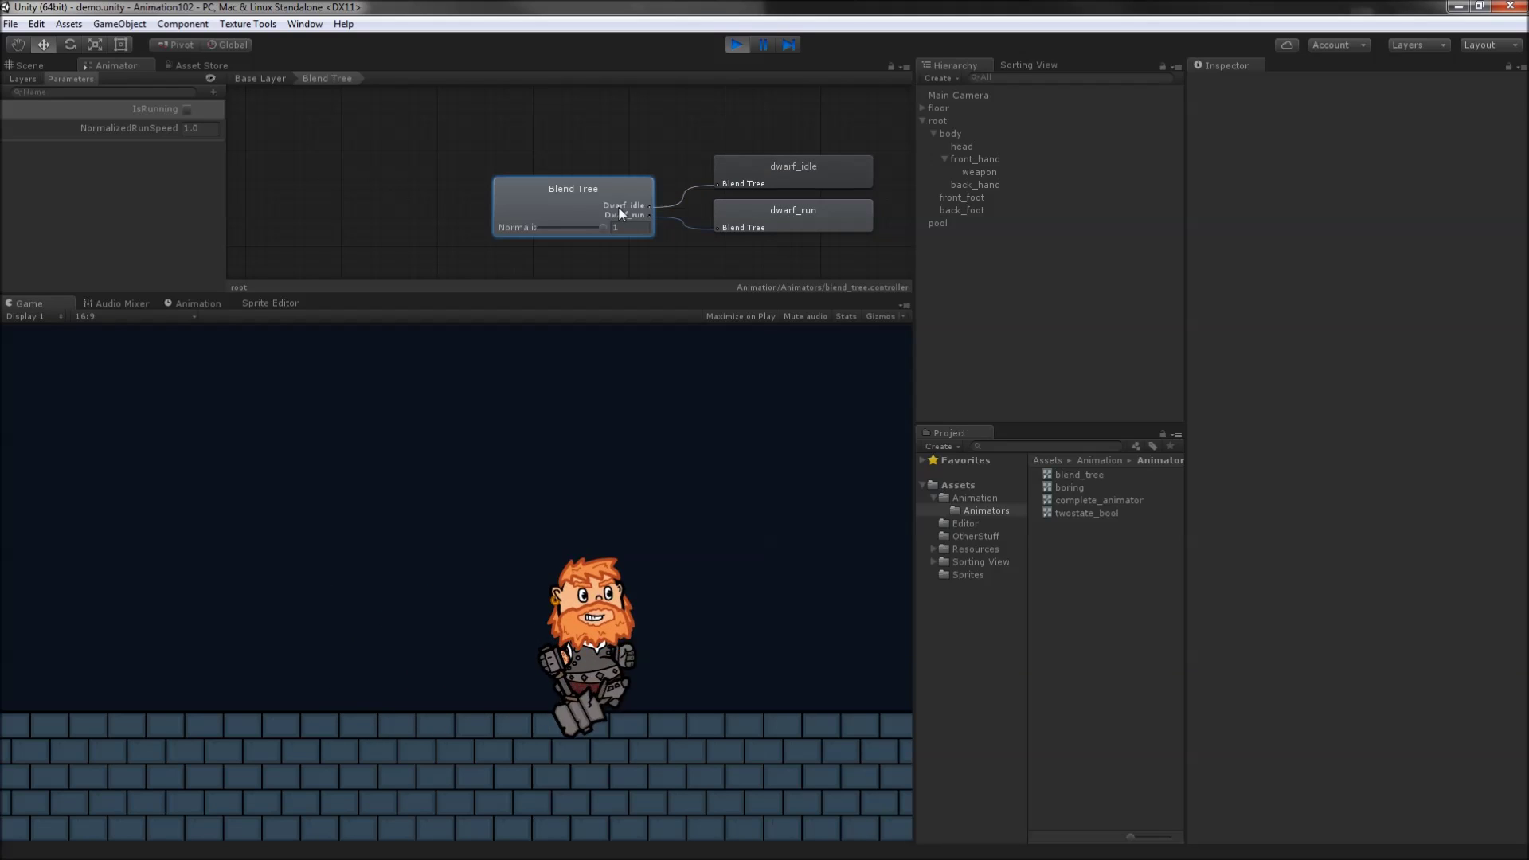
{"action": "key", "text": "Left"}
{"action": "key", "text": "Right"}
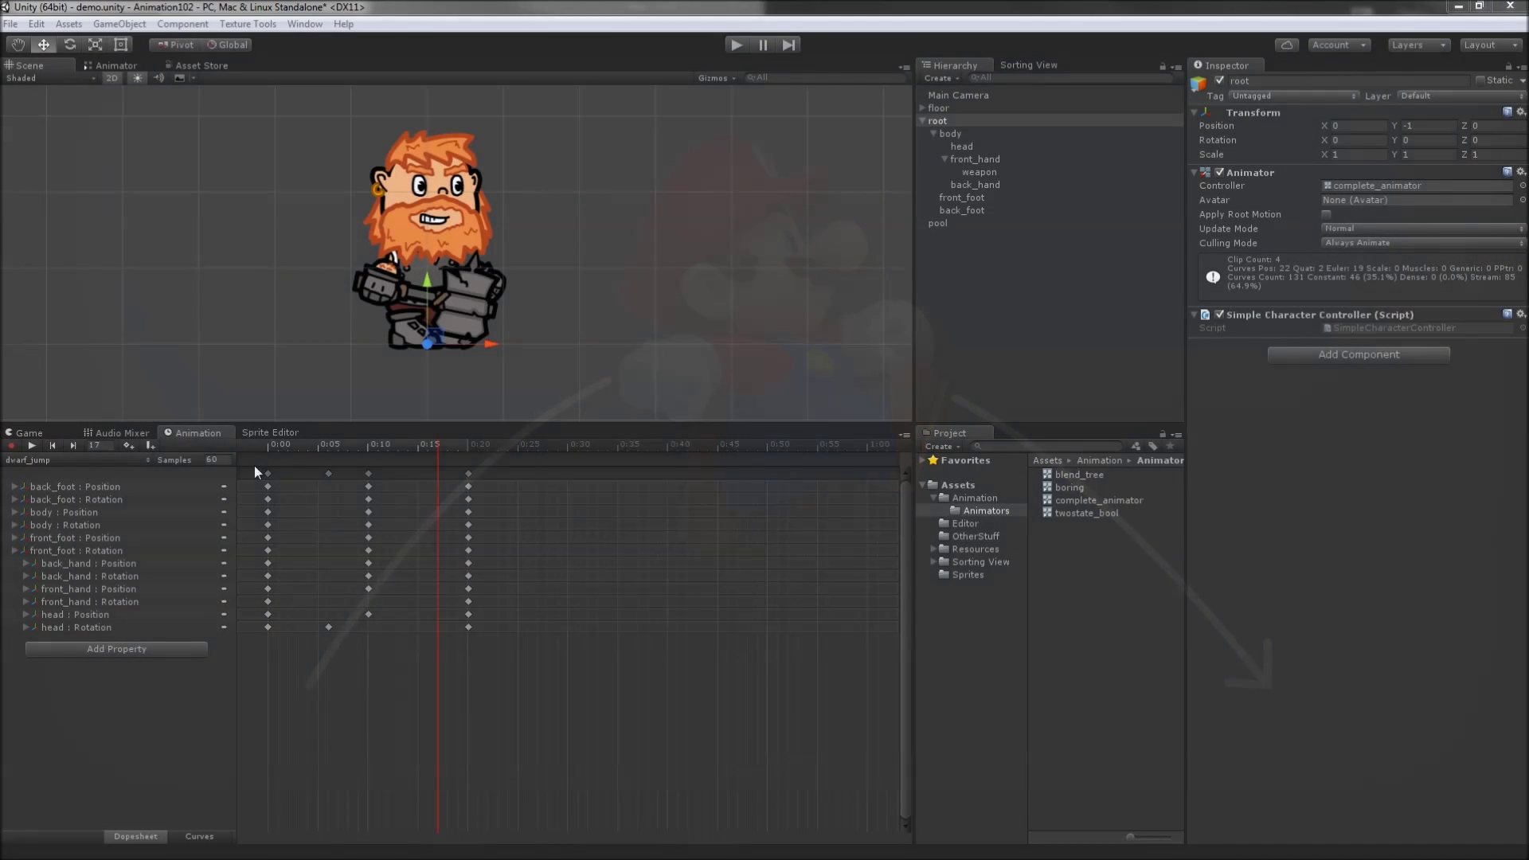
Play dwarf_jump, switch to dwarf_falling and scrub it to frames 2, 0 and 10
{"action": "left_click", "coordinate": [32, 445]}
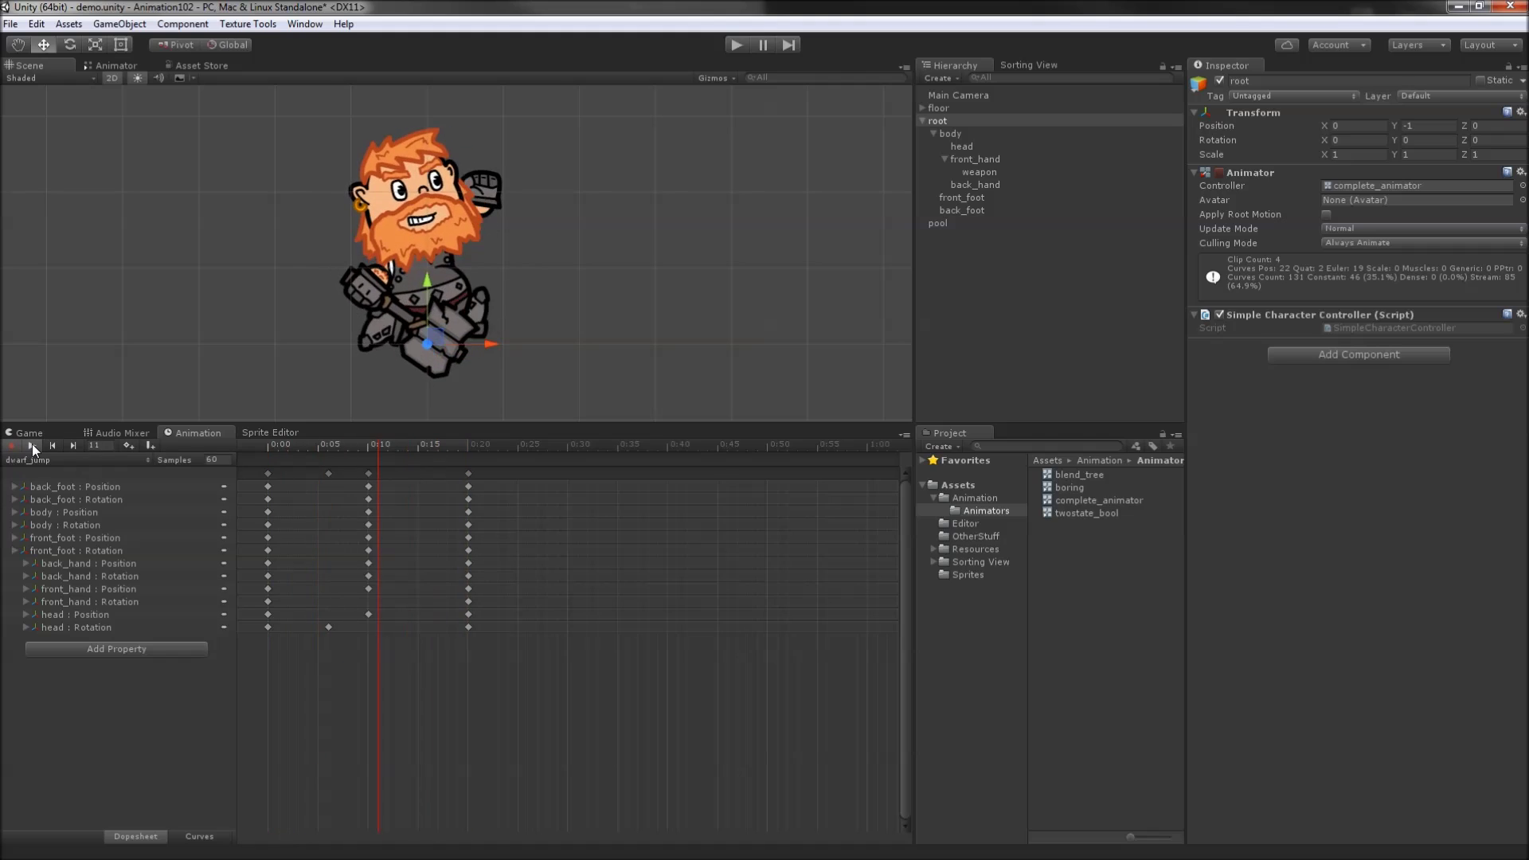
{"action": "left_click", "coordinate": [37, 455]}
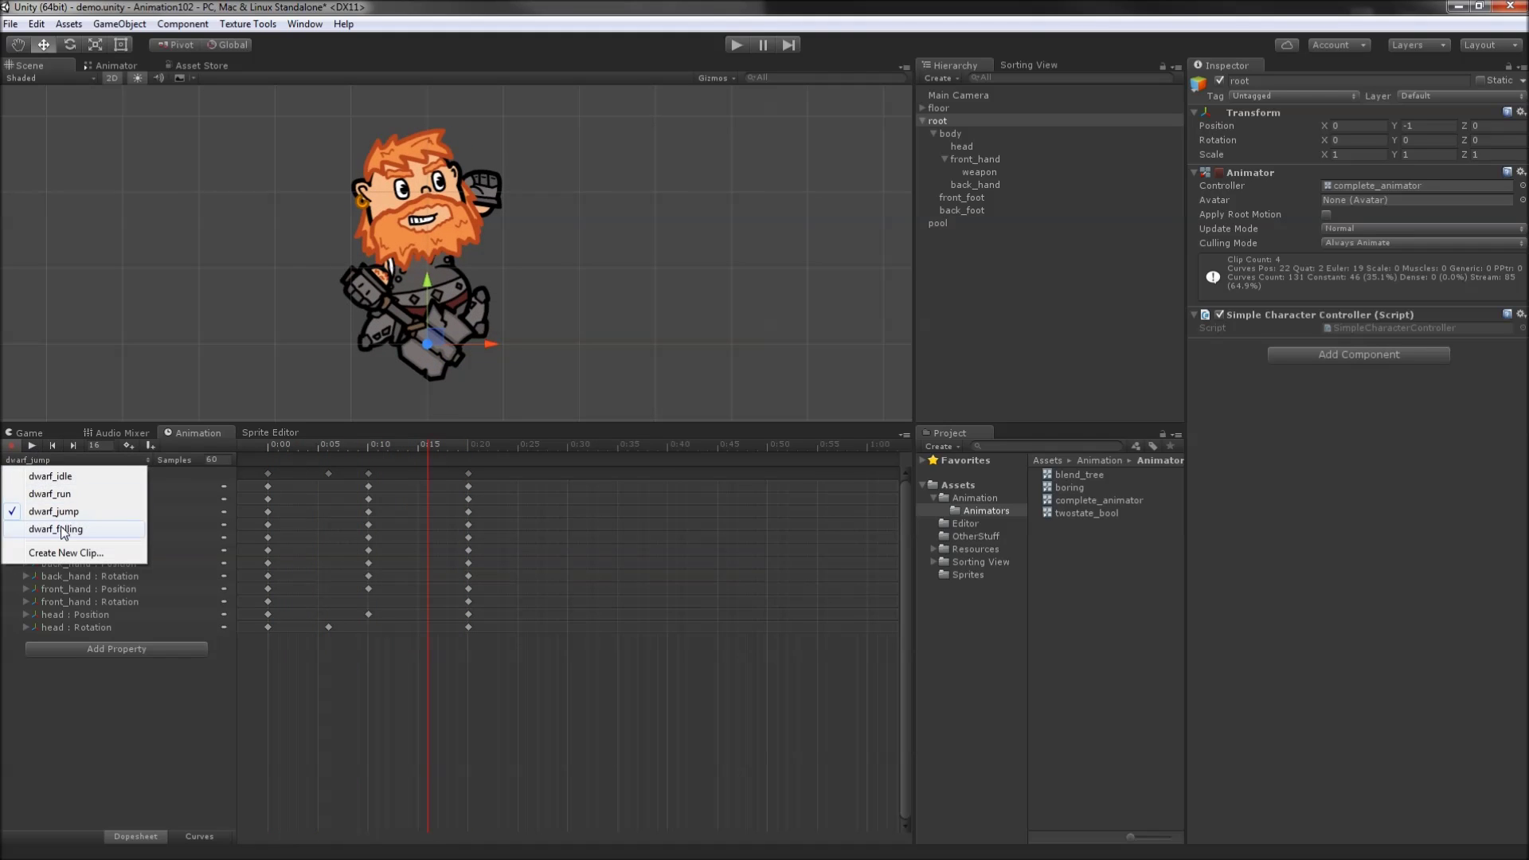
{"action": "left_click", "coordinate": [36, 527]}
{"action": "left_click", "coordinate": [289, 445]}
{"action": "left_click", "coordinate": [267, 444]}
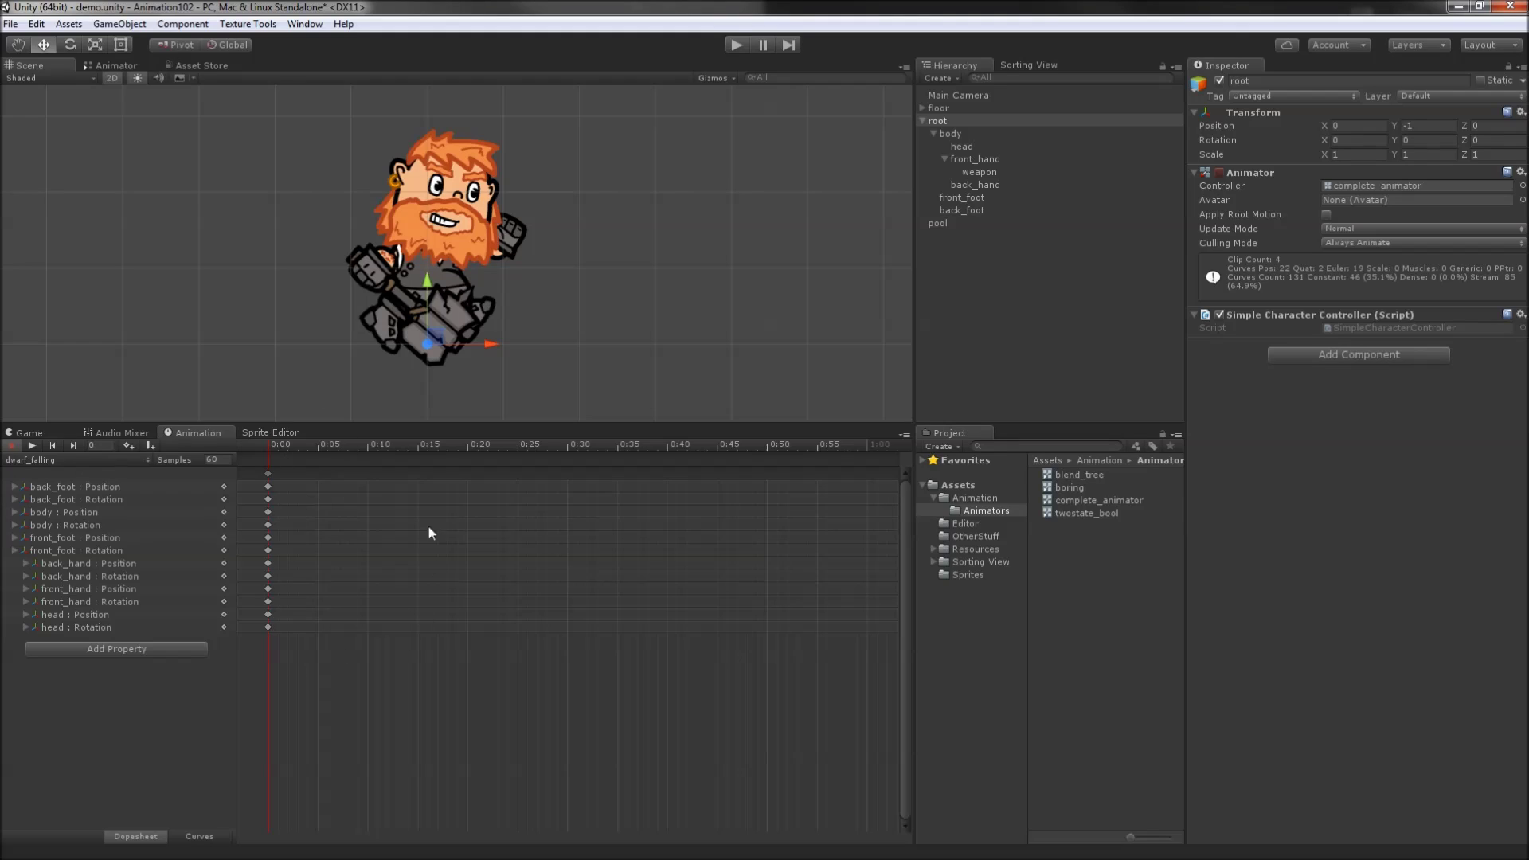
{"action": "left_click", "coordinate": [367, 444]}
{"action": "left_click", "coordinate": [398, 265]}
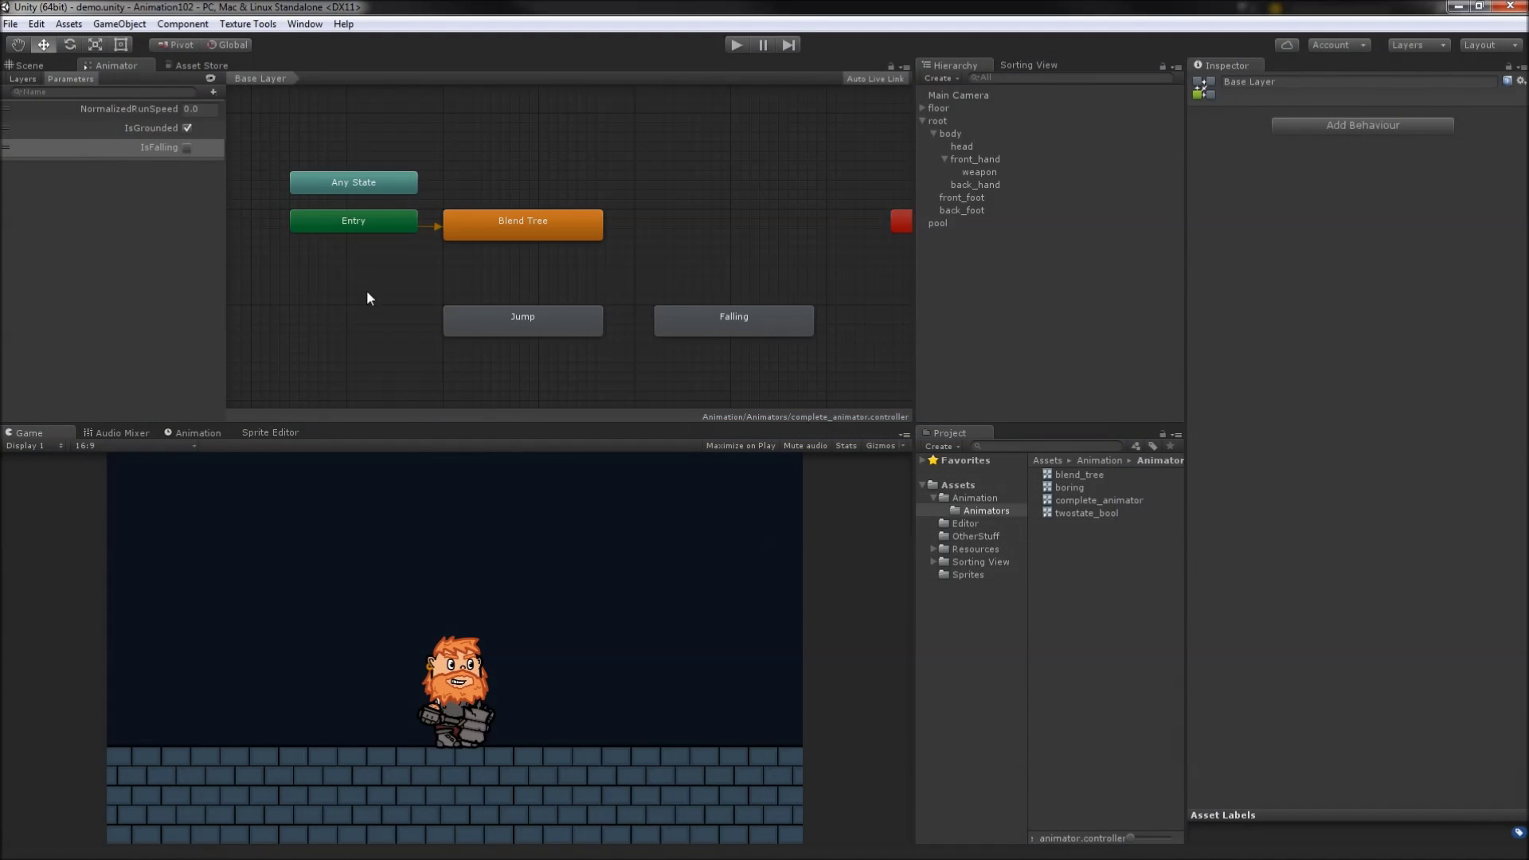
Look over the IsGrounded and IsFalling parameters in the Parameters list
{"action": "left_click", "coordinate": [214, 92]}
{"action": "left_click", "coordinate": [155, 128]}
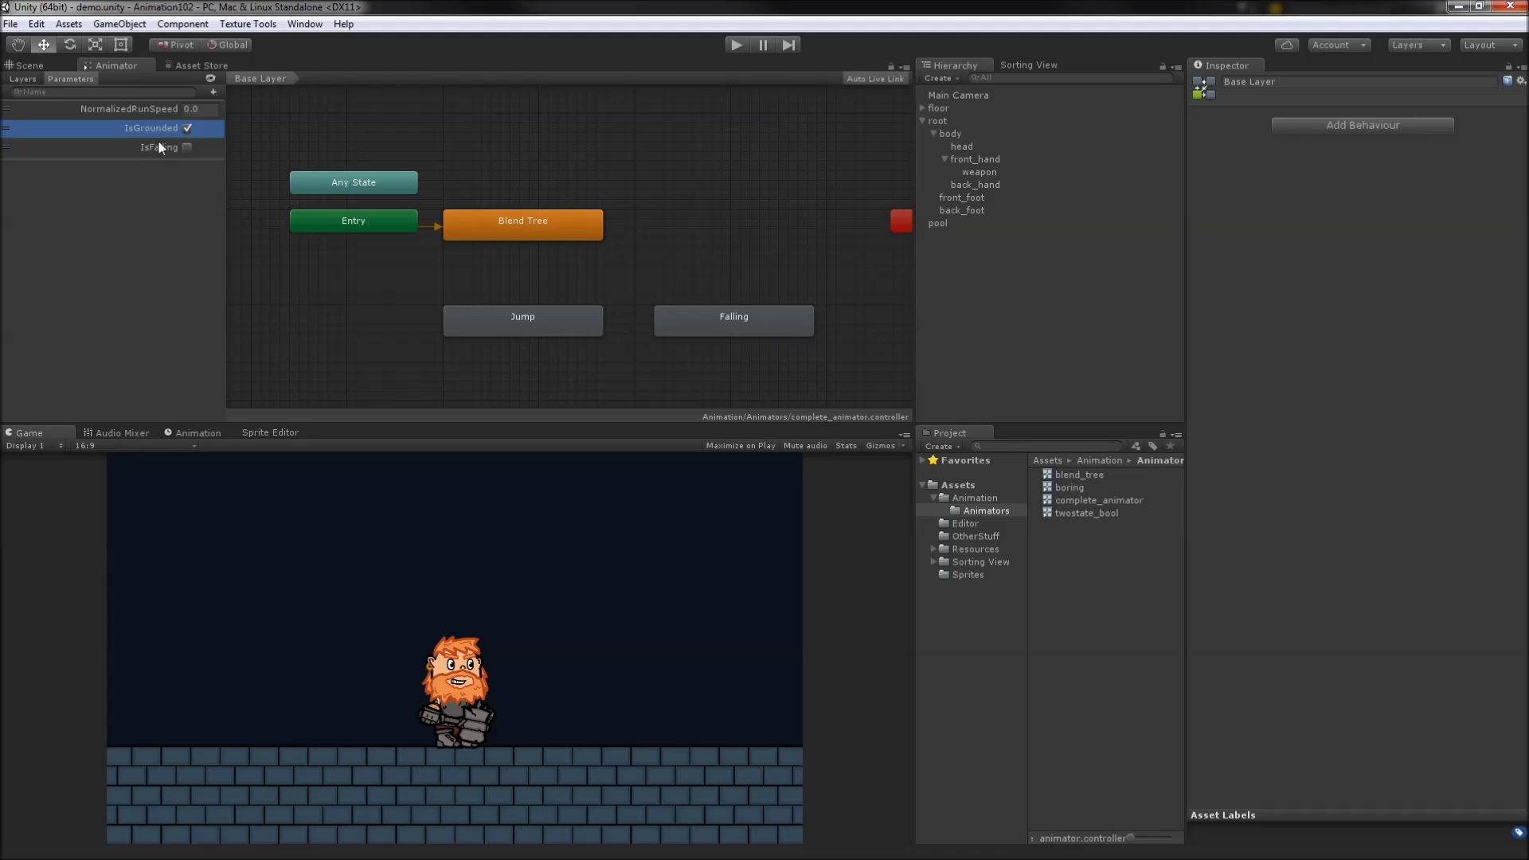
{"action": "left_click", "coordinate": [159, 147]}
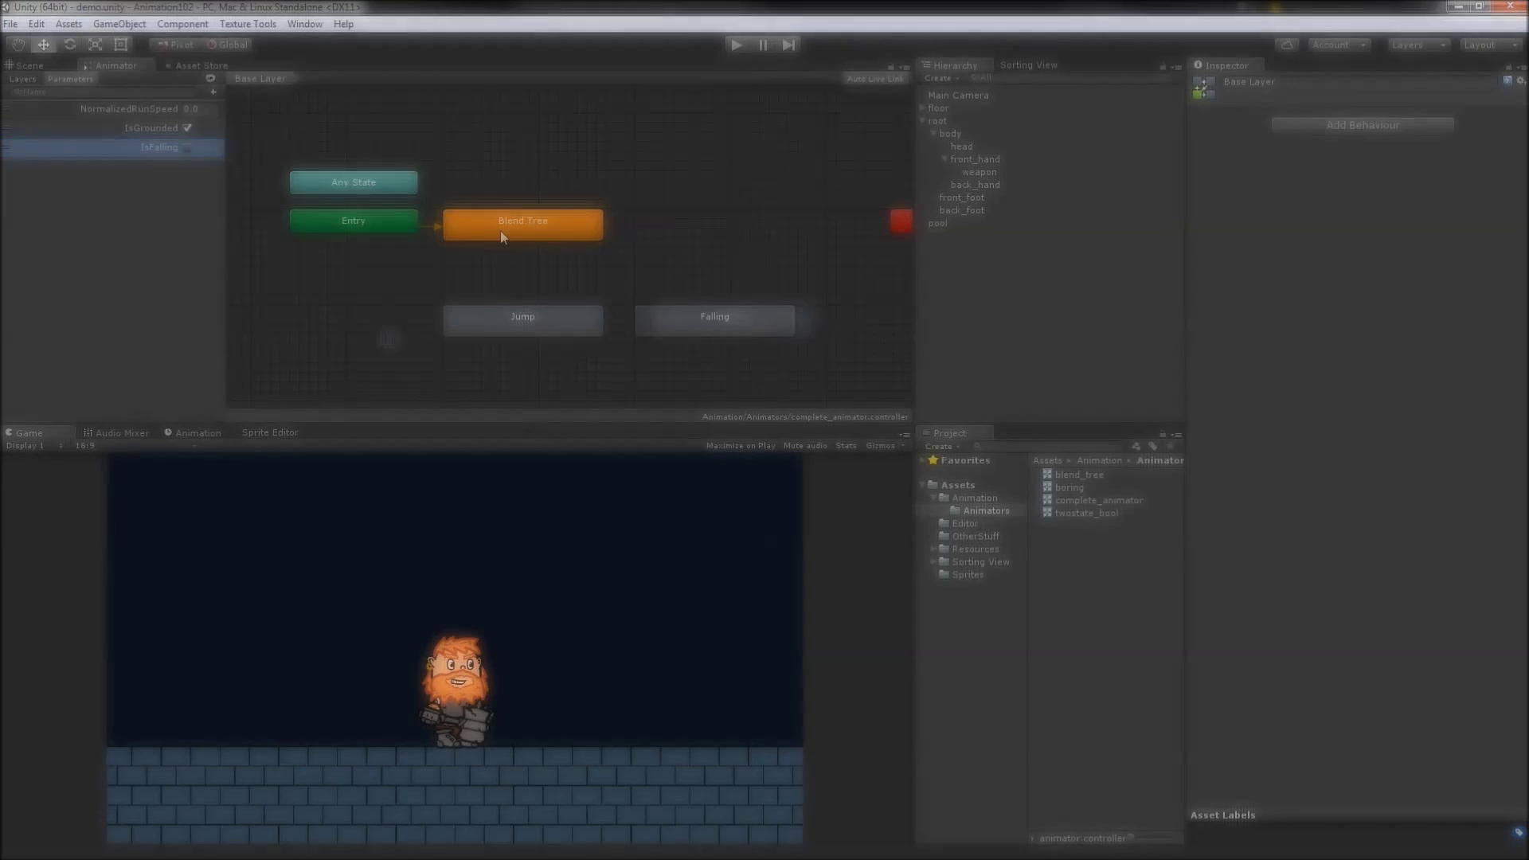
Add a Blend Tree to Jump transition with the condition IsGrounded false
{"action": "right_click", "coordinate": [501, 231]}
{"action": "left_click", "coordinate": [546, 241]}
{"action": "left_click", "coordinate": [518, 313]}
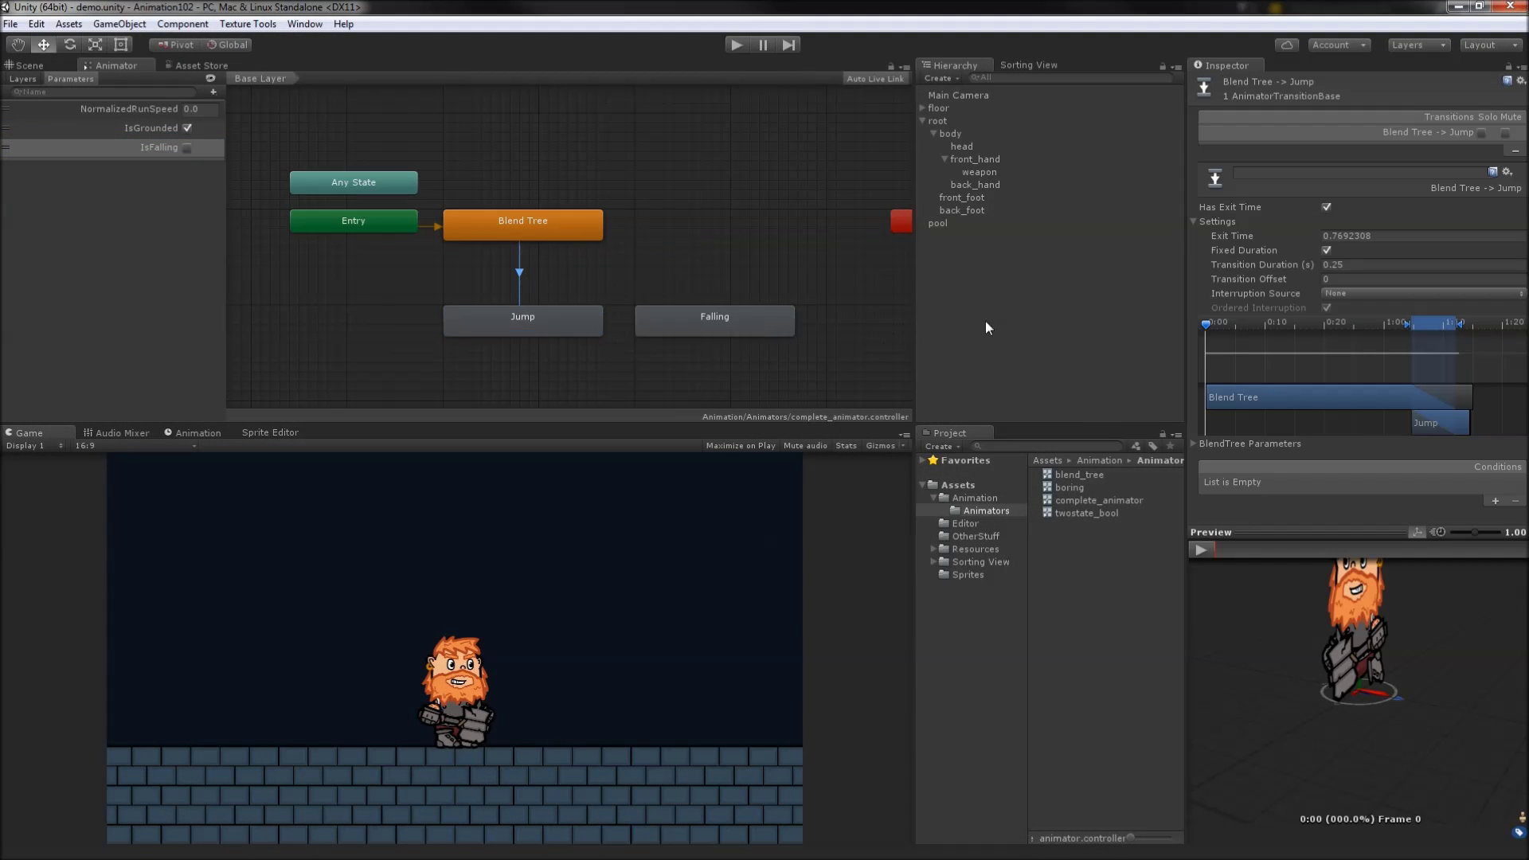
{"action": "left_click", "coordinate": [1492, 499]}
{"action": "left_click", "coordinate": [1359, 483]}
{"action": "left_click", "coordinate": [1401, 519]}
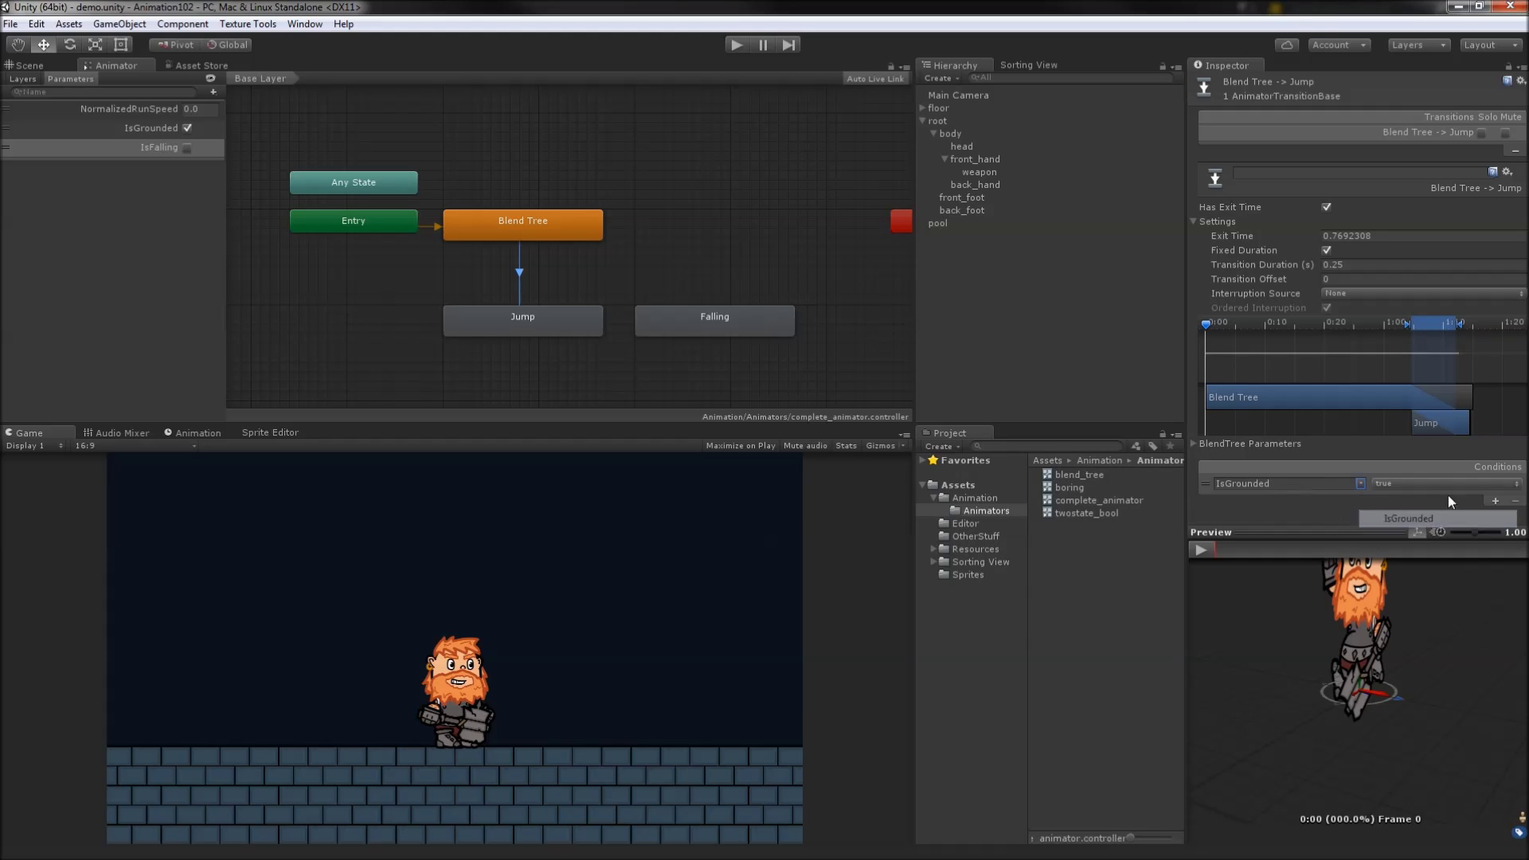
{"action": "left_click", "coordinate": [1446, 484]}
{"action": "left_click", "coordinate": [1408, 518]}
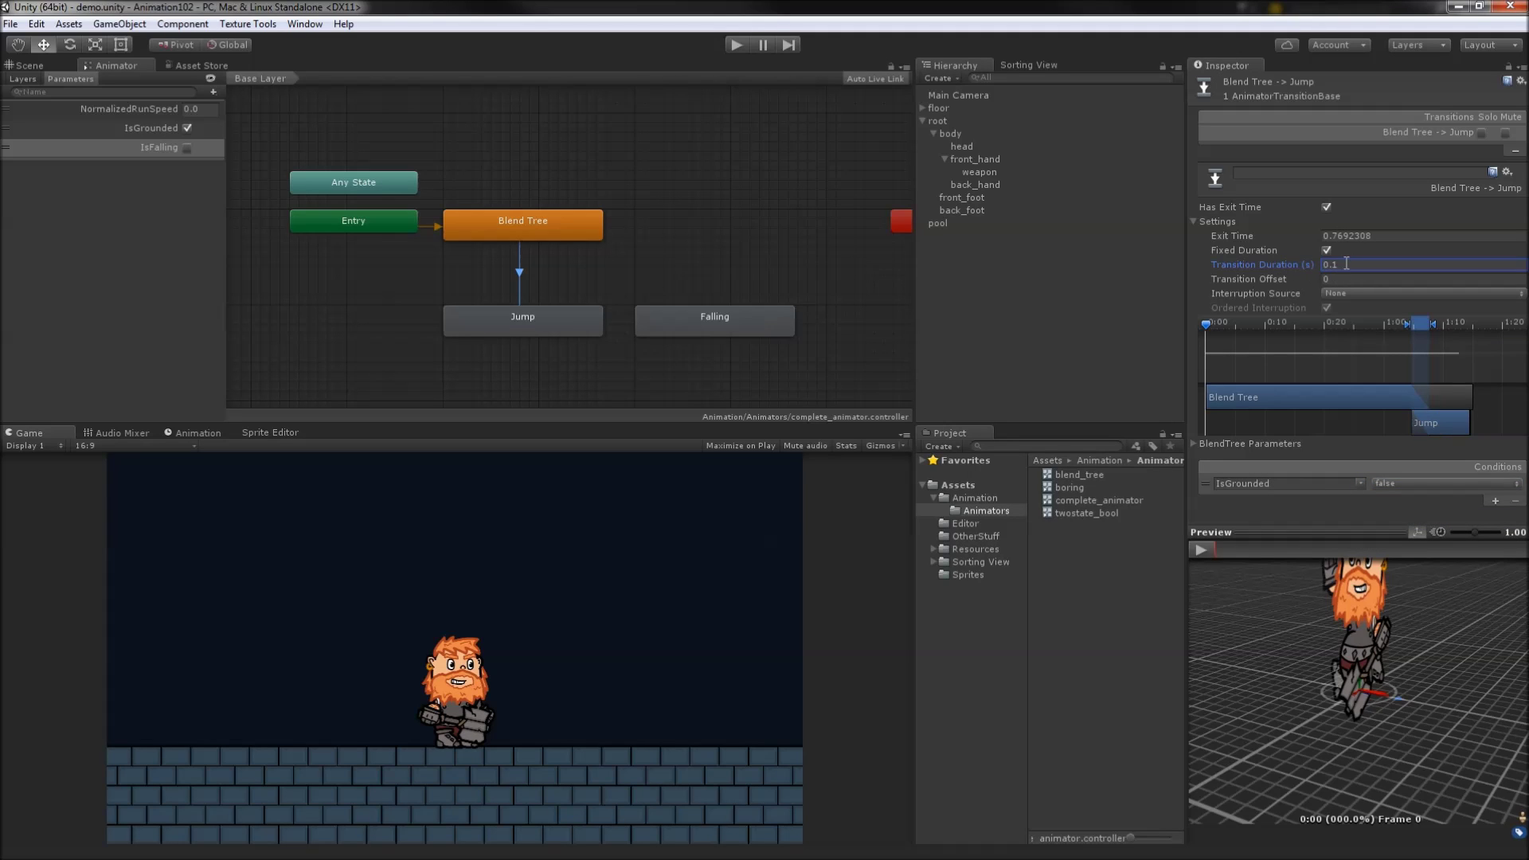
{"action": "left_click", "coordinate": [542, 380]}
Add a Jump to Falling transition conditioned on IsFalling
{"action": "left_click_drag", "start_coordinate": [653, 332], "coordinate": [671, 330]}
{"action": "right_click", "coordinate": [572, 324]}
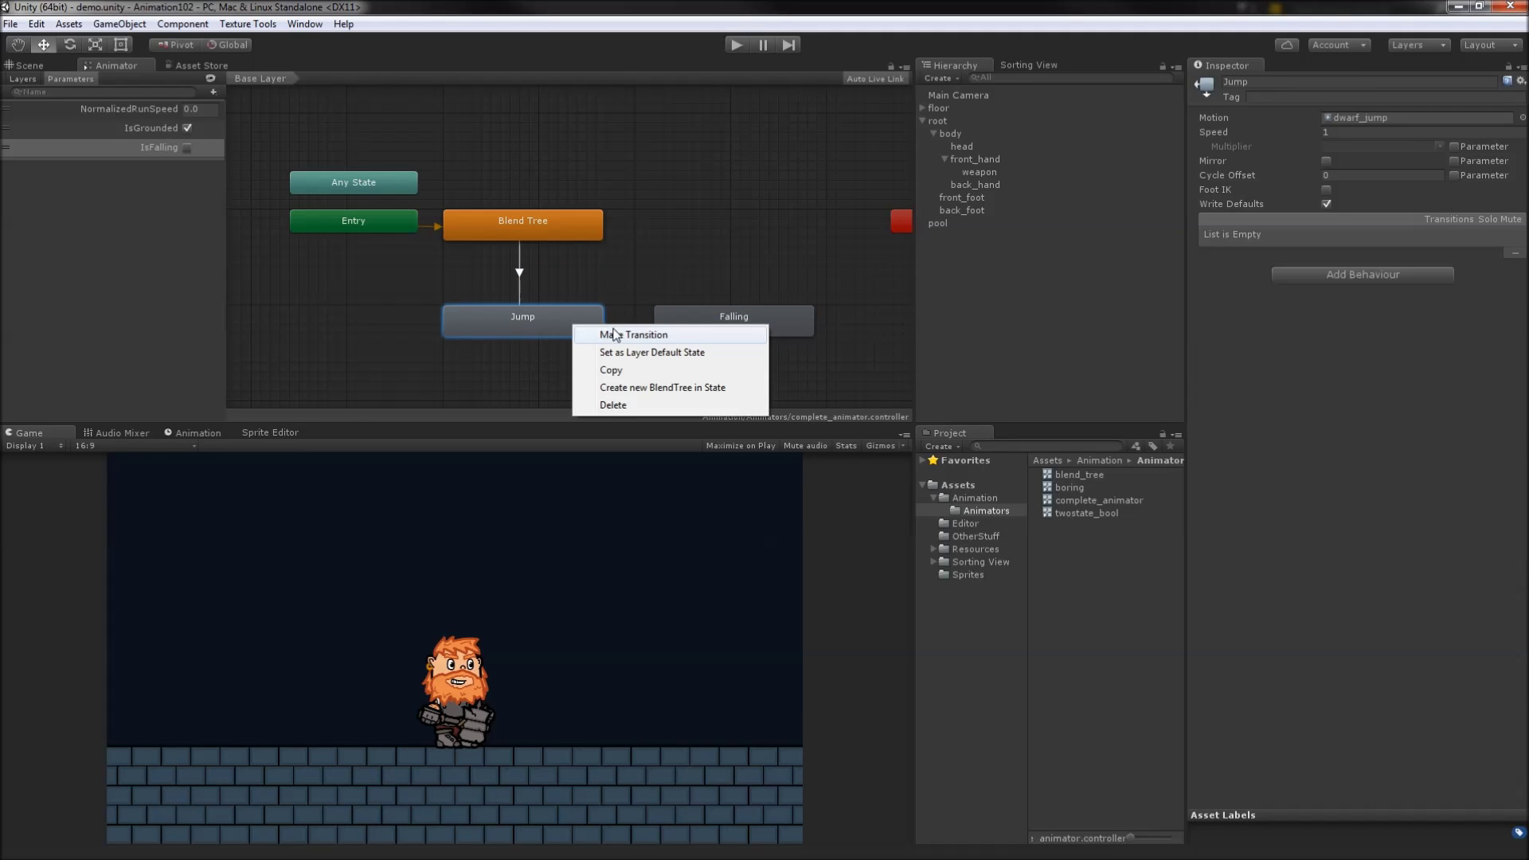
{"action": "left_click", "coordinate": [621, 333]}
{"action": "left_click", "coordinate": [678, 324]}
{"action": "left_click", "coordinate": [628, 324]}
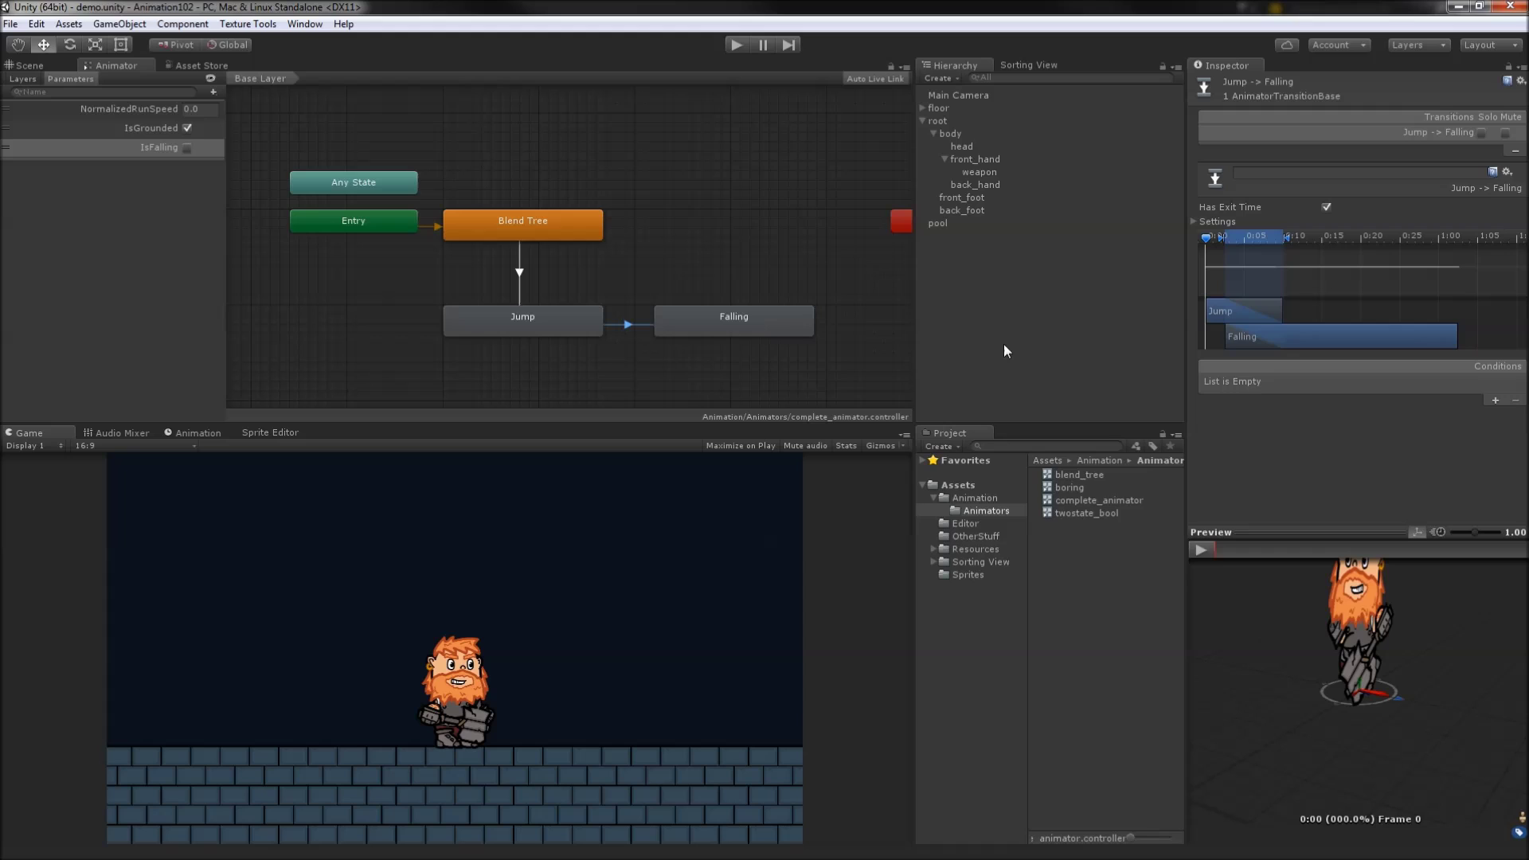
{"action": "left_click", "coordinate": [1496, 400]}
{"action": "left_click", "coordinate": [1367, 383]}
{"action": "left_click", "coordinate": [1394, 435]}
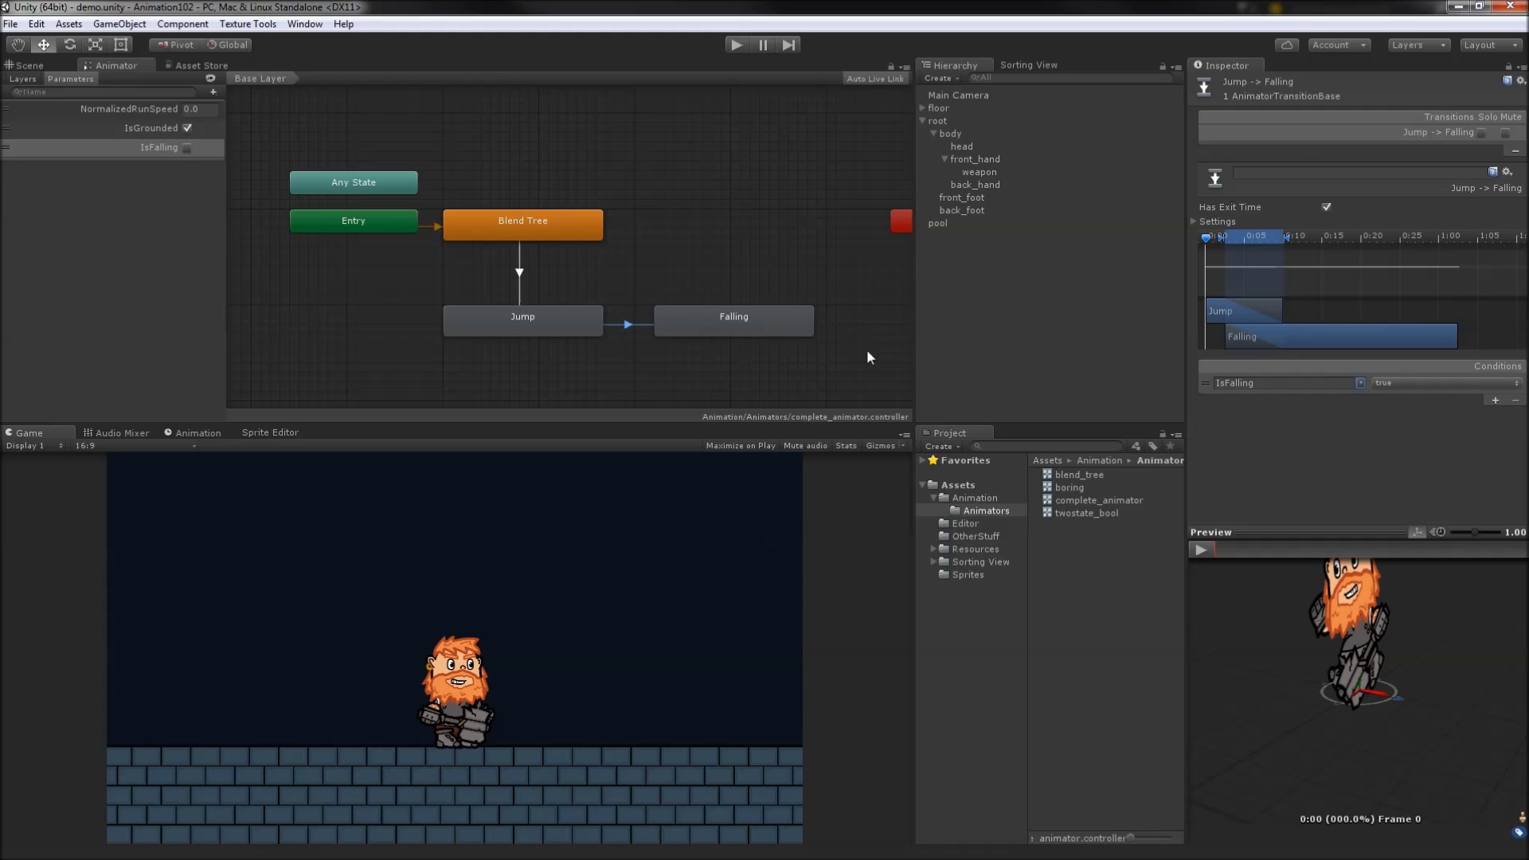
Add a Falling to Blend Tree transition and give it a condition
{"action": "right_click", "coordinate": [703, 321]}
{"action": "left_click", "coordinate": [762, 327]}
{"action": "left_click", "coordinate": [586, 221]}
{"action": "left_click", "coordinate": [629, 267]}
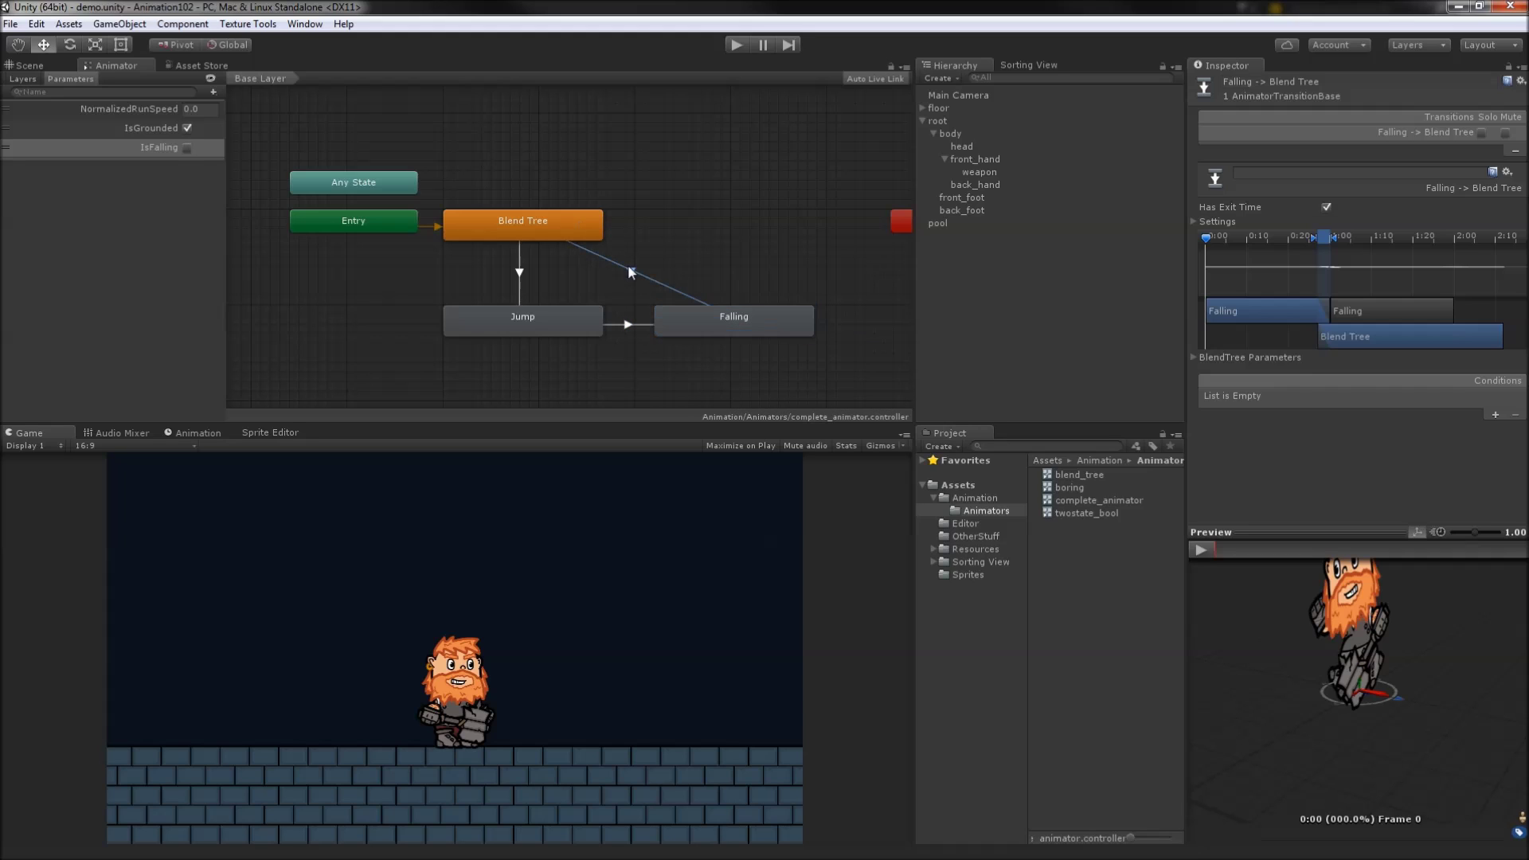
{"action": "left_click", "coordinate": [1496, 415]}
Switch the return transition's condition from NormalizedRunSpeed to IsGrounded true
{"action": "left_click", "coordinate": [1360, 396]}
{"action": "left_click", "coordinate": [1401, 431]}
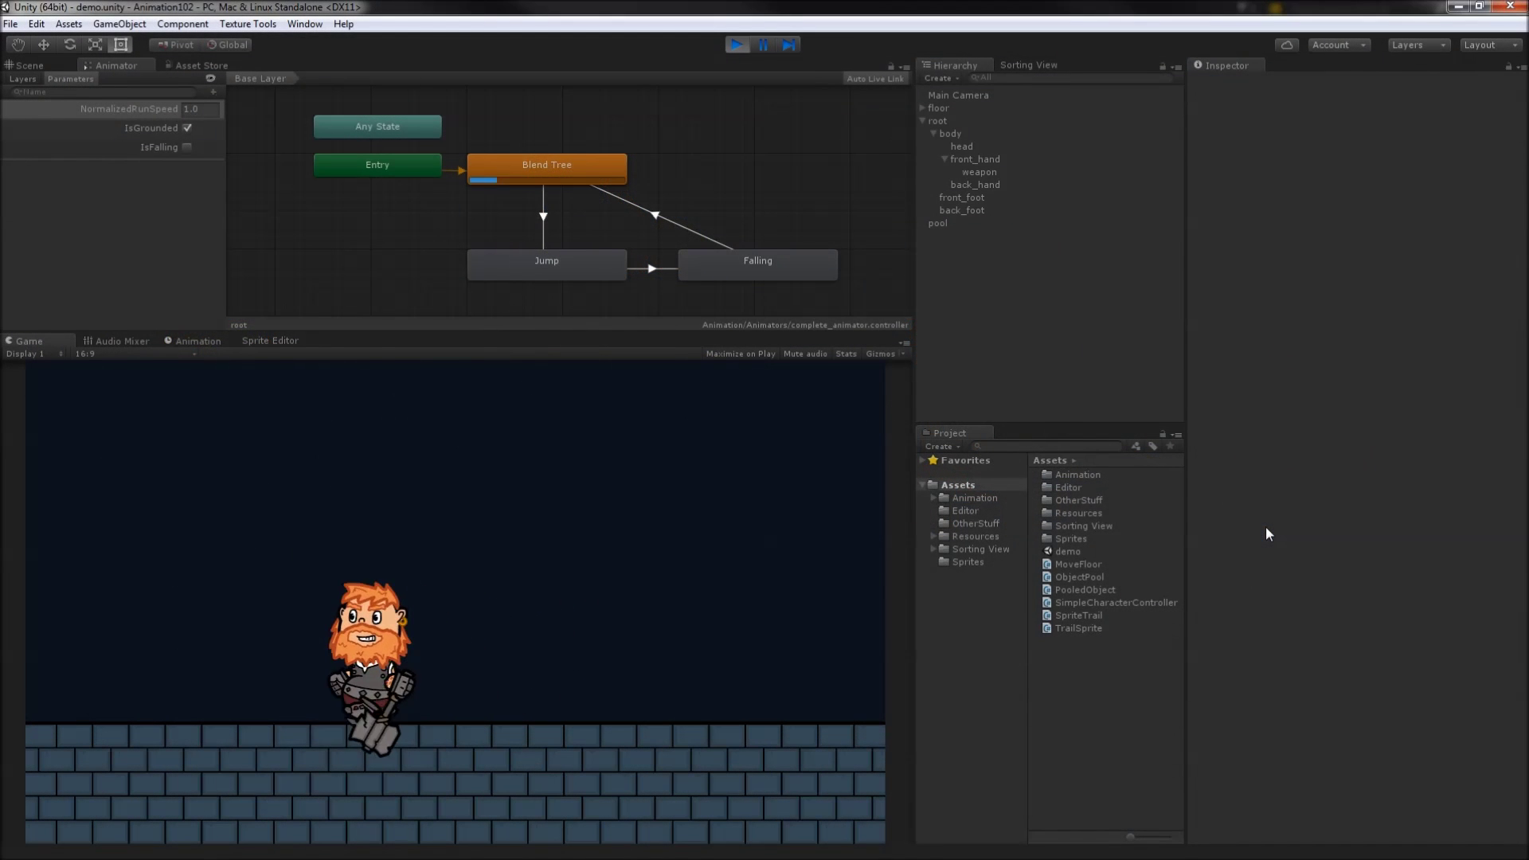
Run the dwarf left and right, jumping three times with the space bar
{"action": "key", "text": "space"}
{"action": "key", "text": "Right"}
{"action": "key", "text": "space"}
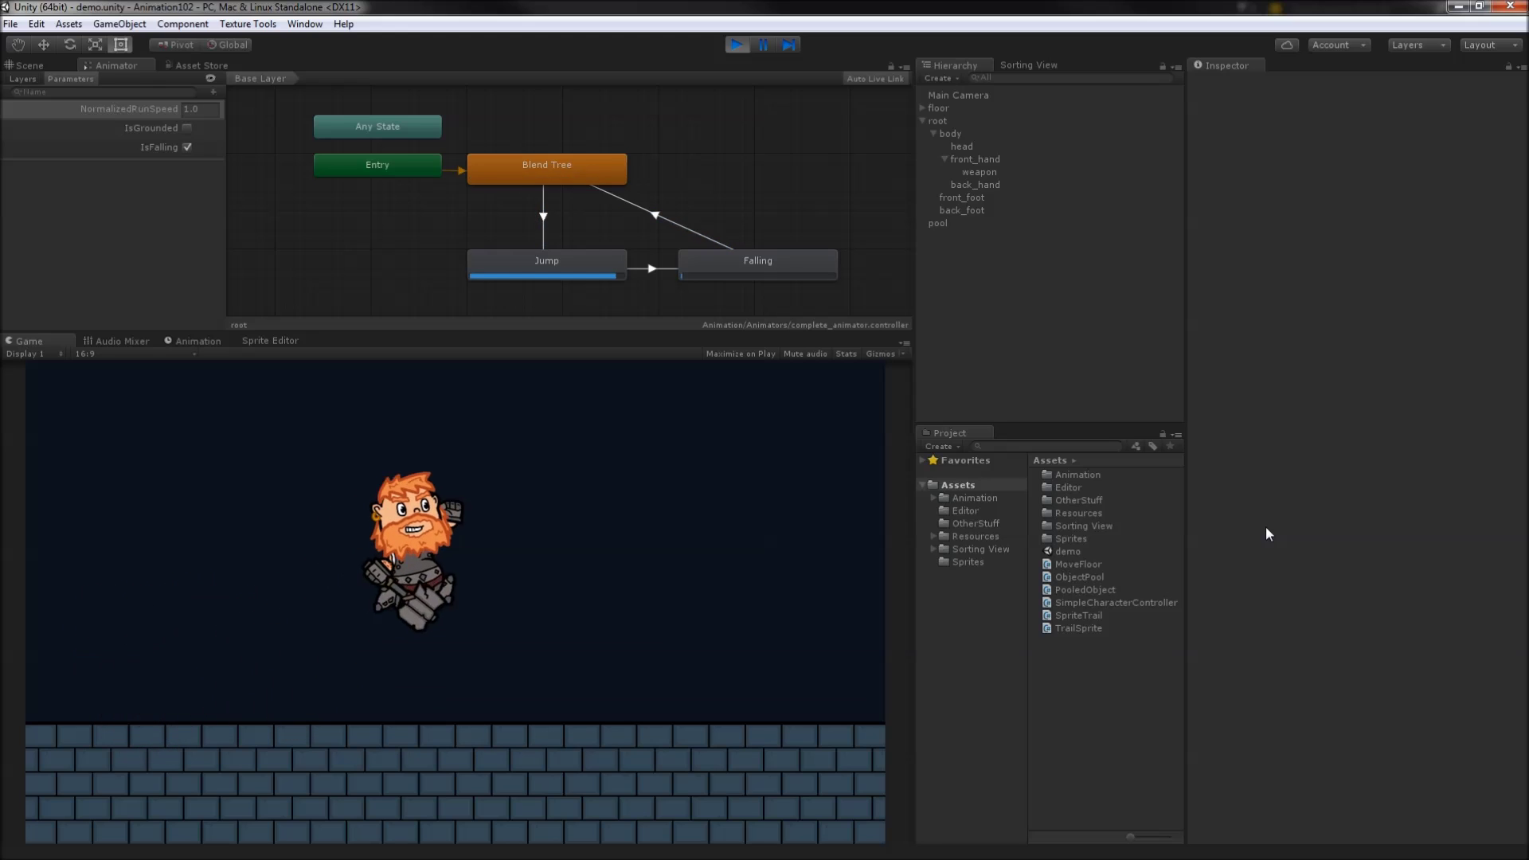
{"action": "key", "text": "Left"}
{"action": "key", "text": "space"}
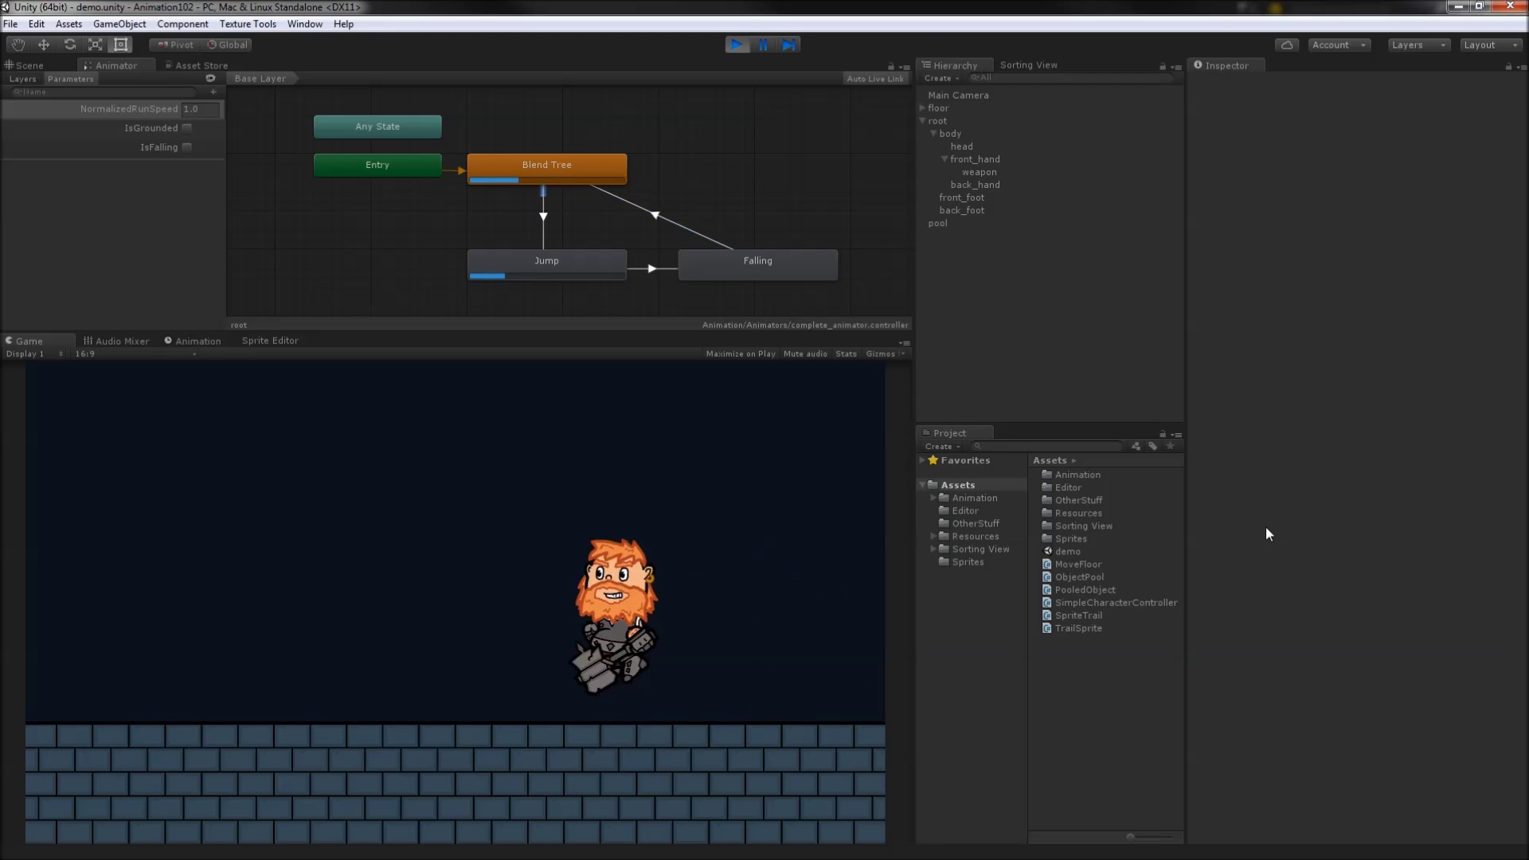